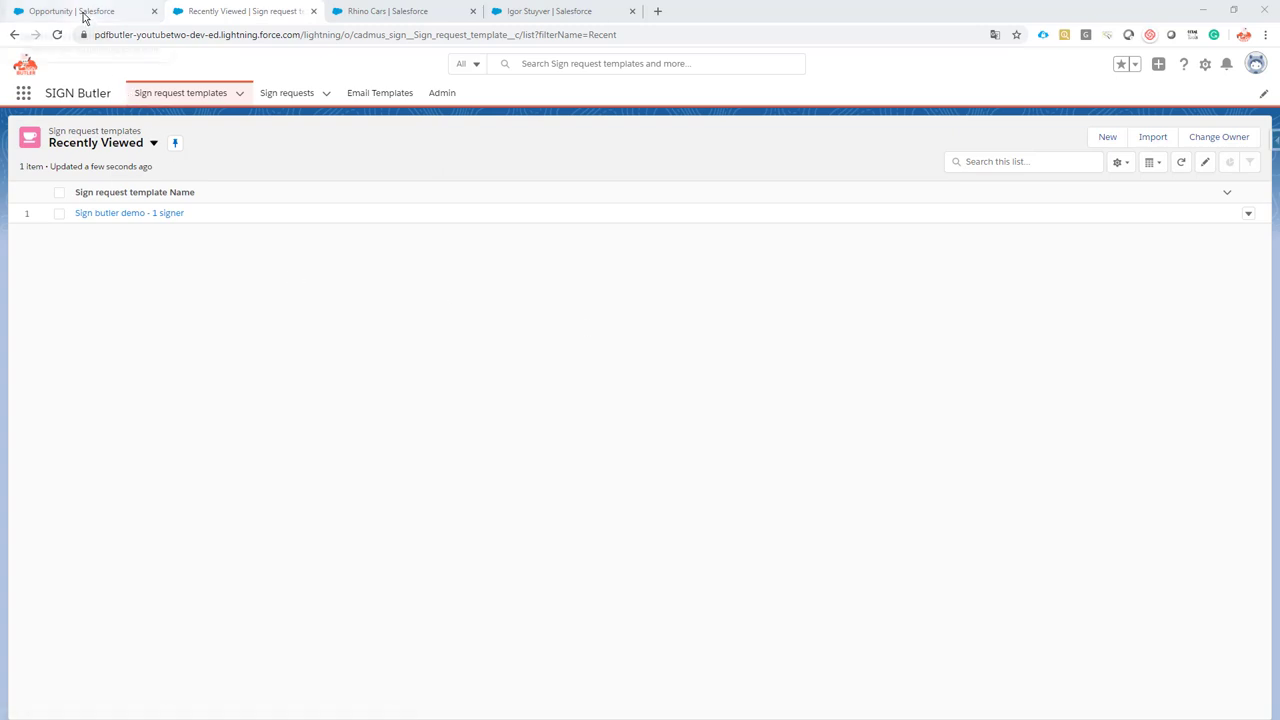
Set Signer Contact 2 of the Rhino Cars opportunity to Signer Two and save the record.
click(410, 14)
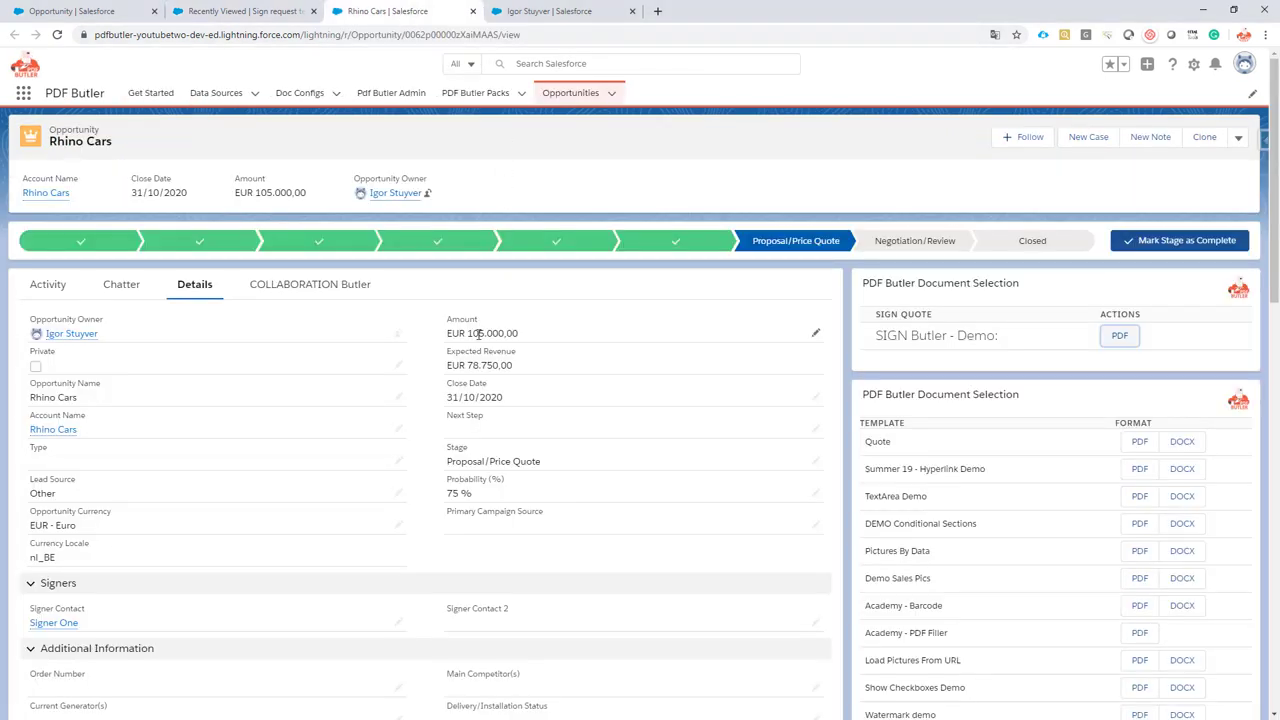
scroll(478, 340, down, 1)
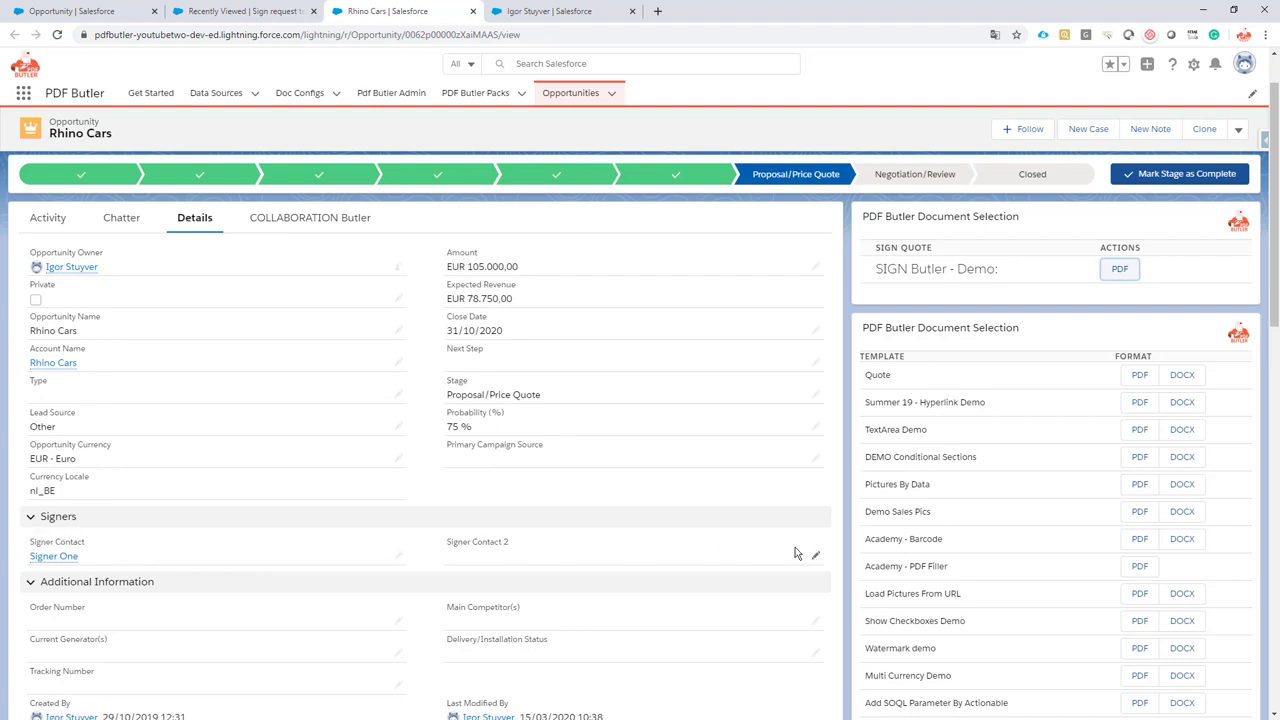
click(815, 563)
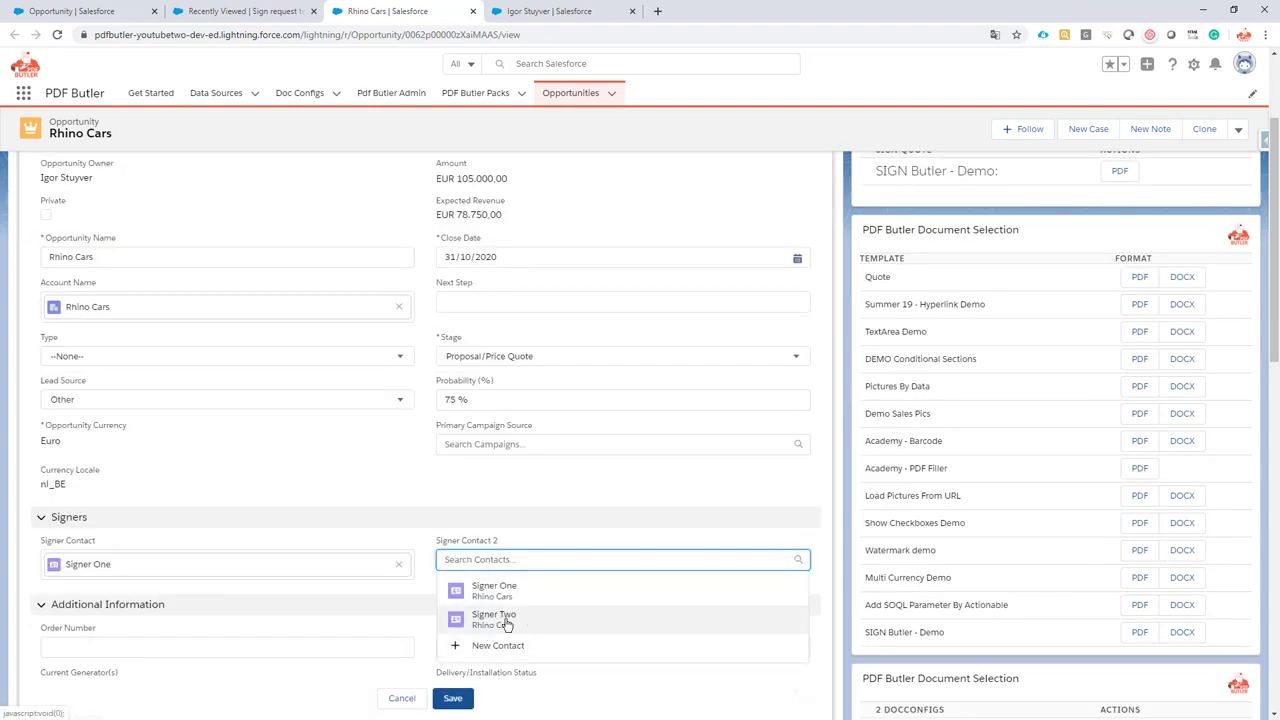
click(506, 619)
click(455, 698)
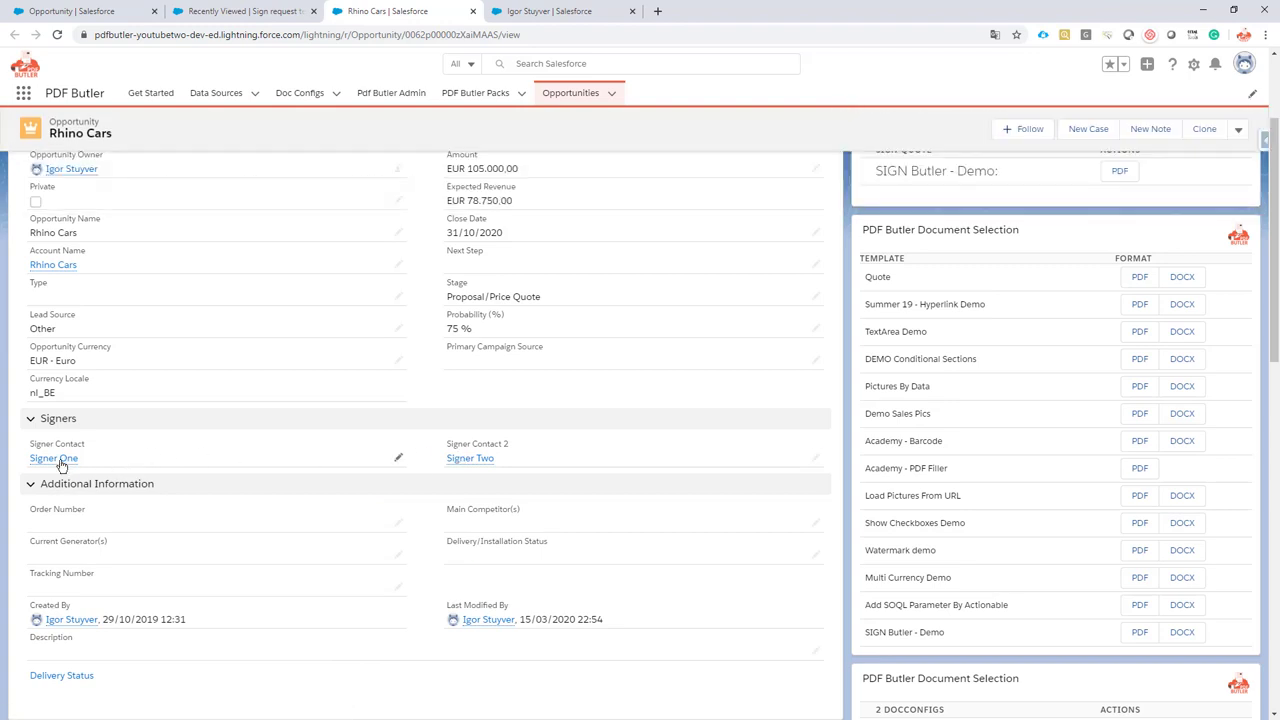
mouse_move(63, 459)
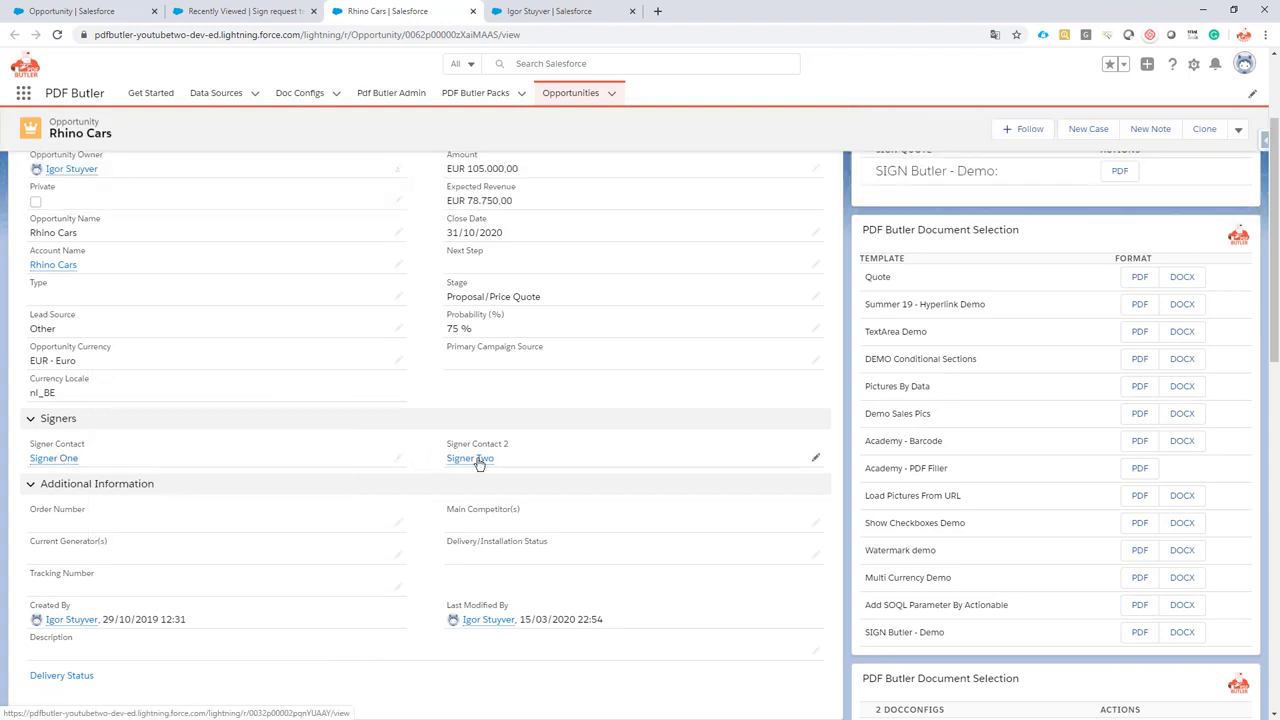
scroll(449, 486, up, 1)
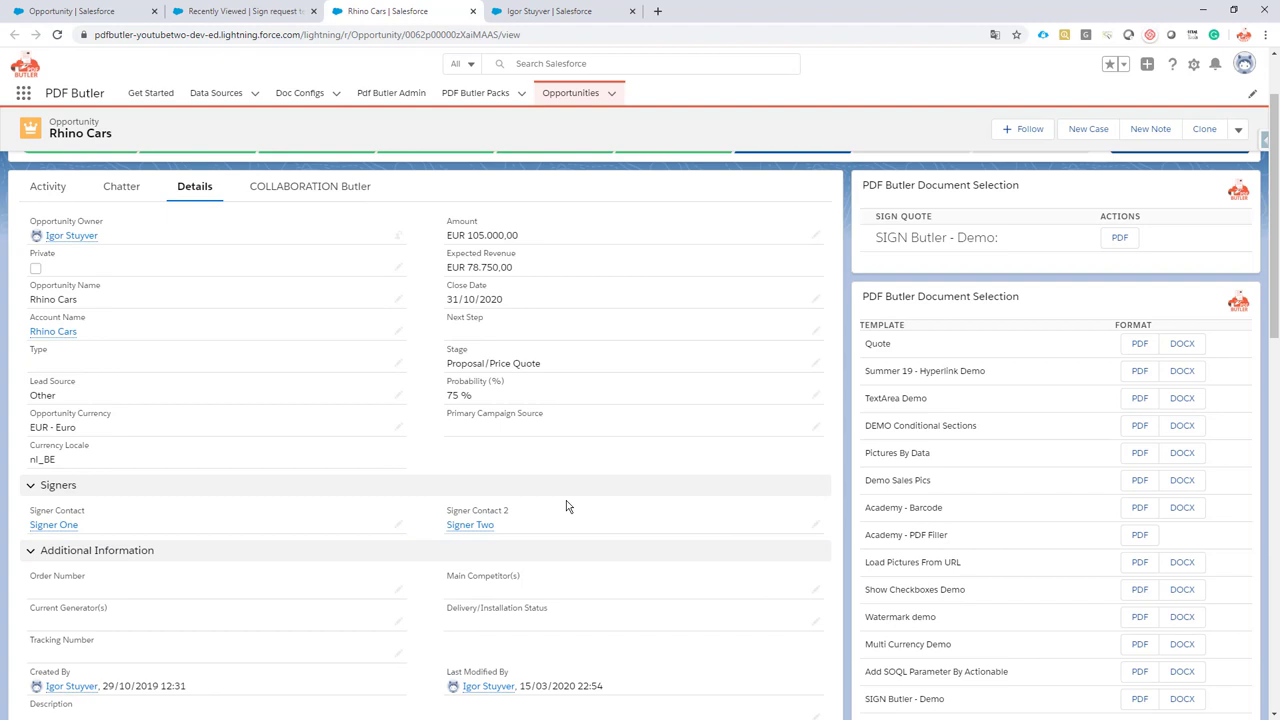
scroll(566, 503, up, 1)
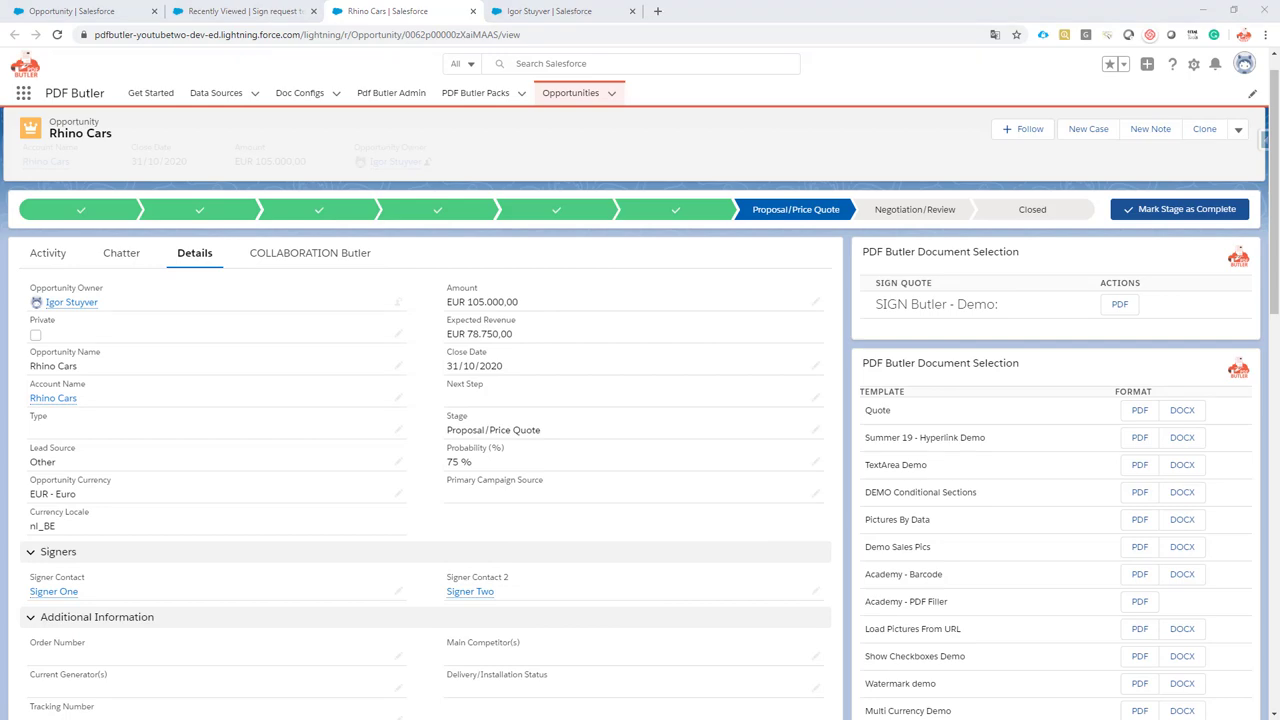
Switch to the Word quote template and examine the signer name merge fields and signature tags in the signature part.
key(alt+Tab)
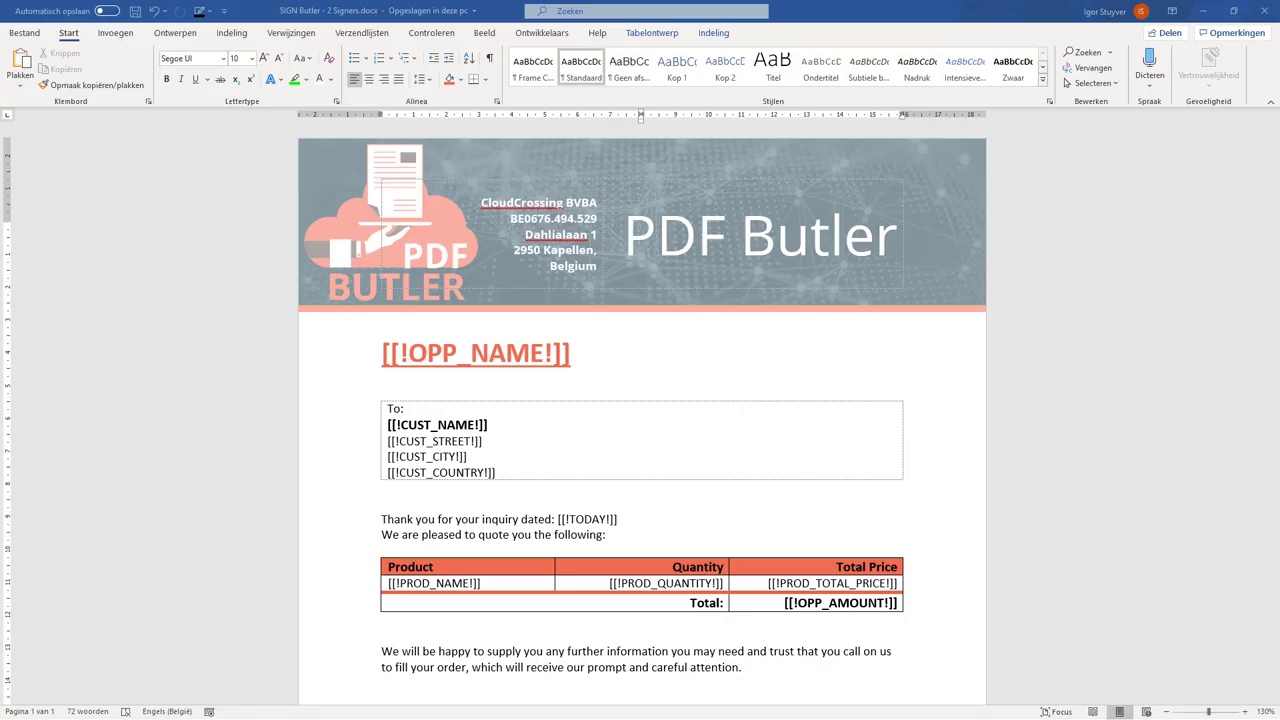
scroll(512, 481, down, 5)
scroll(512, 481, down, 1)
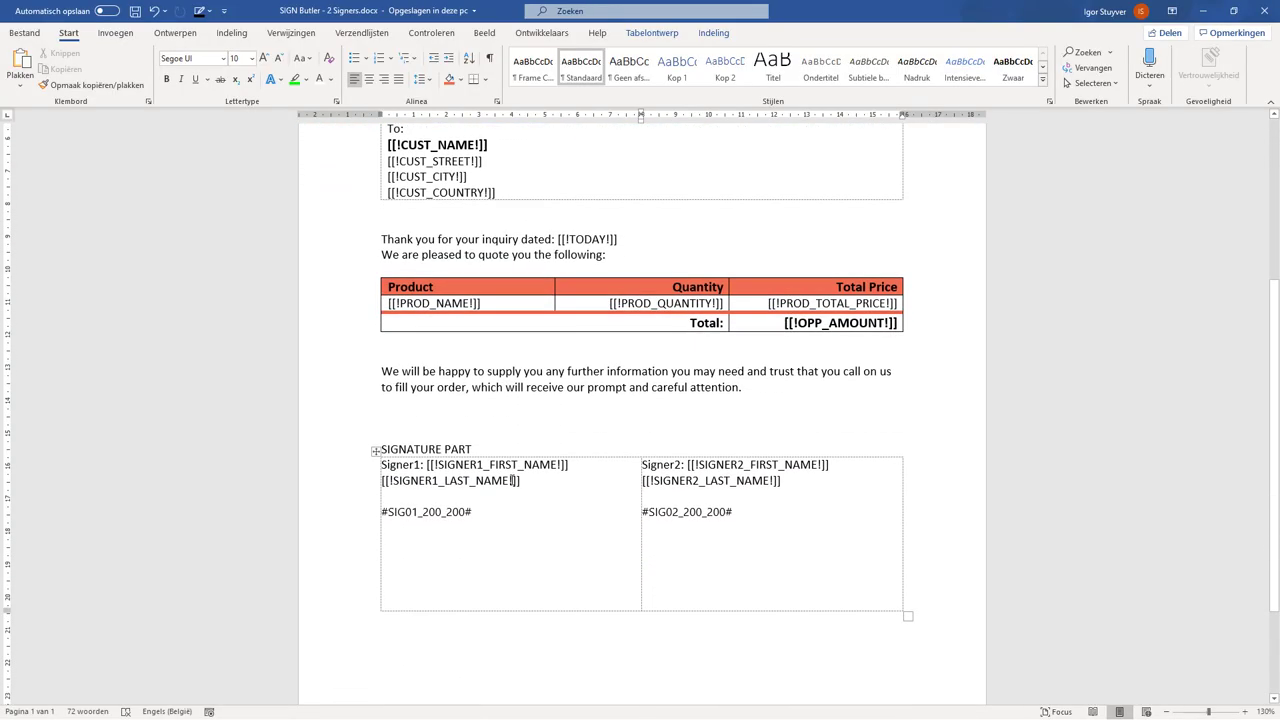
drag(449, 464, 503, 480)
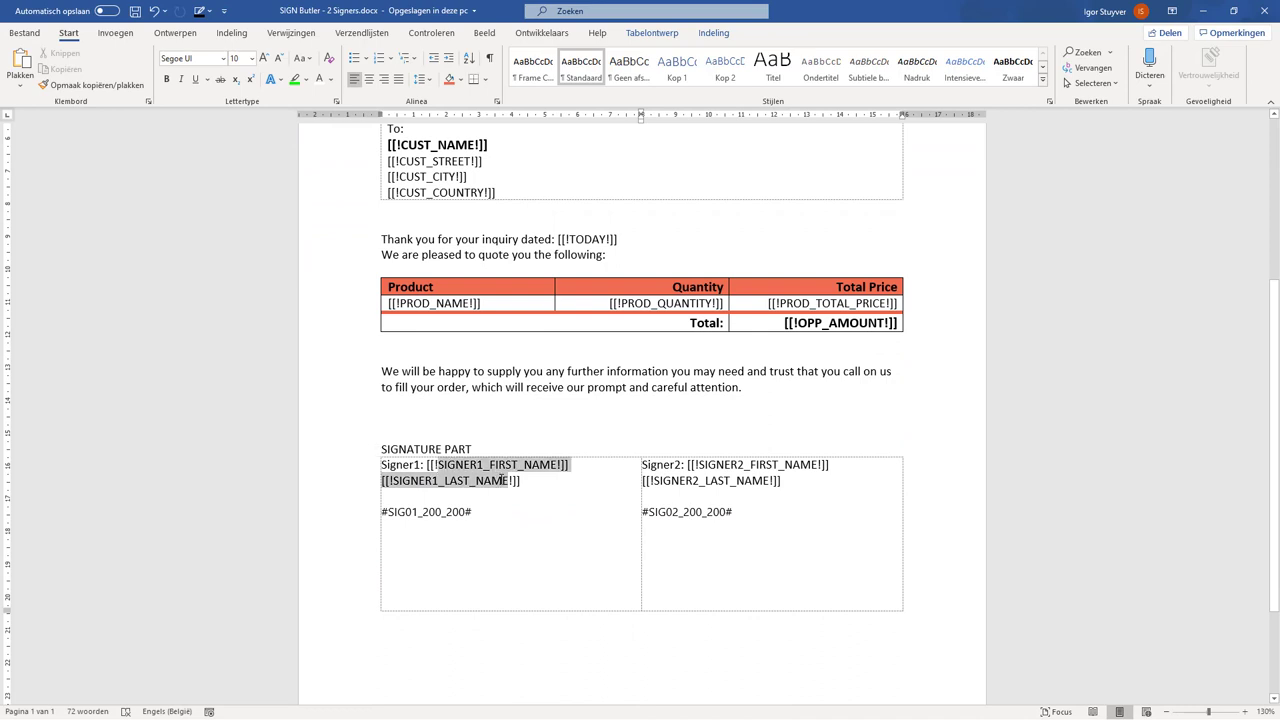
drag(705, 465, 762, 478)
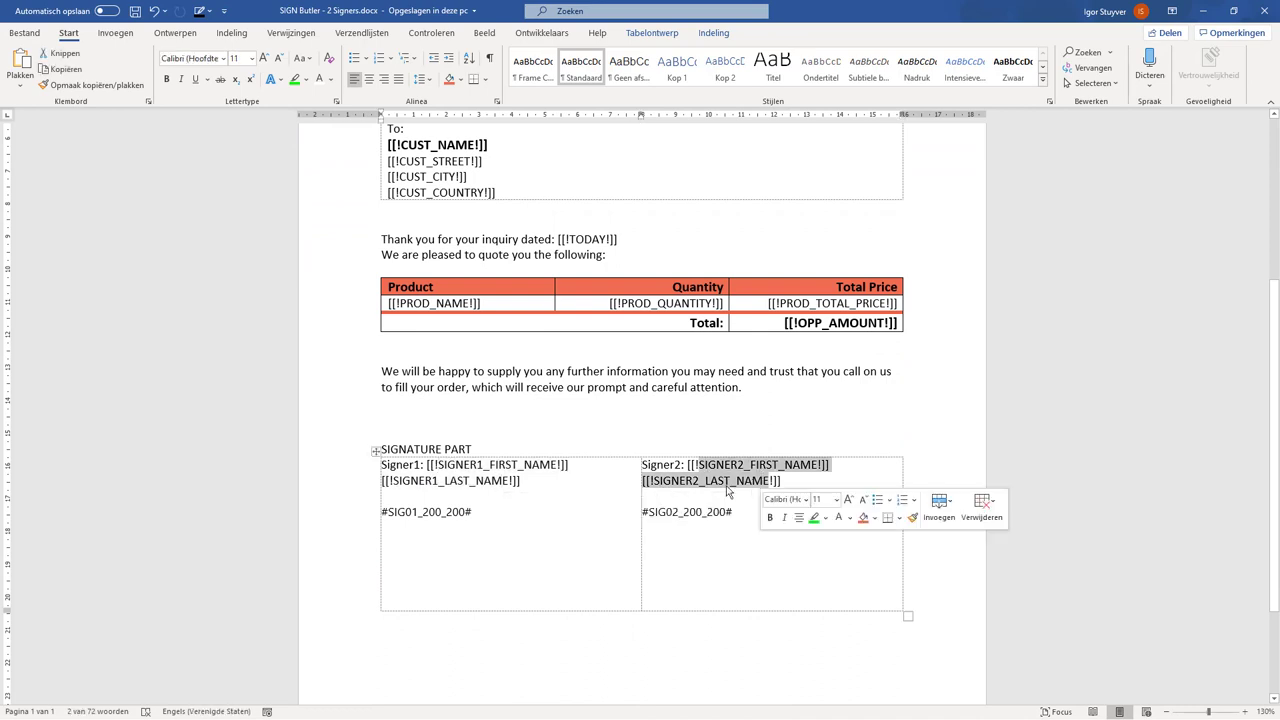
drag(478, 511, 376, 511)
drag(757, 511, 650, 512)
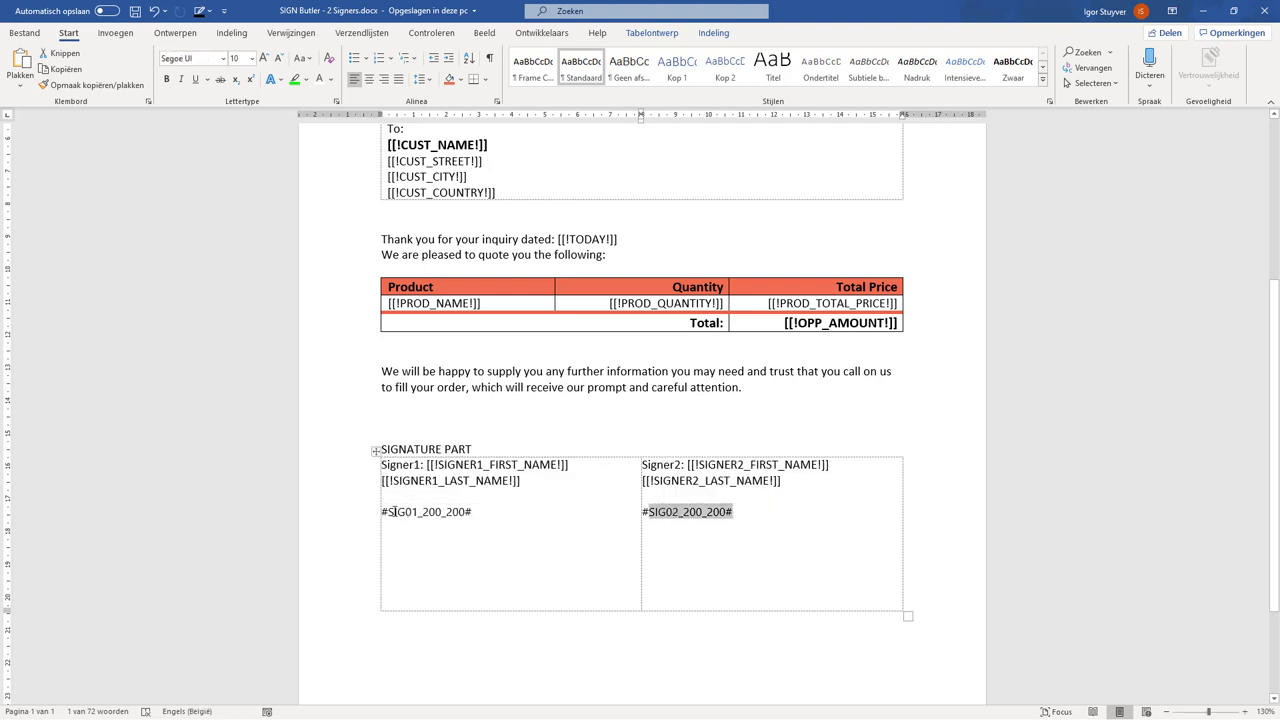
drag(389, 511, 418, 511)
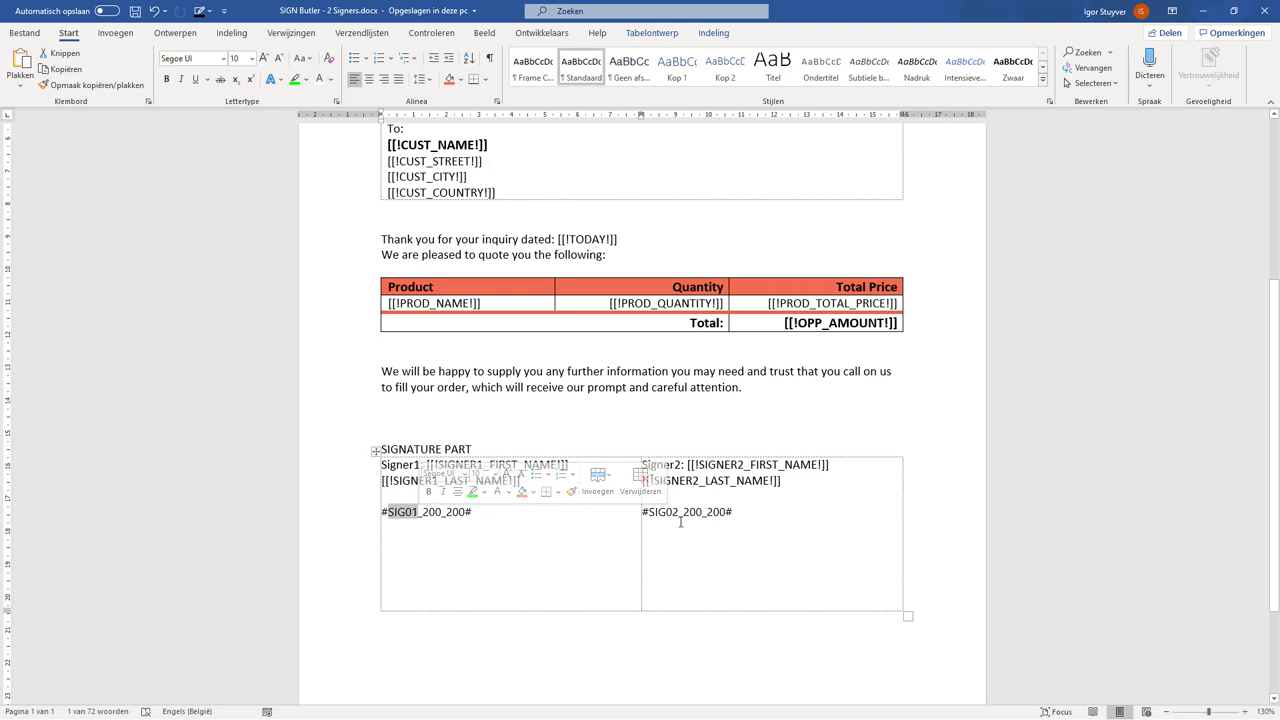
Change the font colour of the #SIG02_200_200# and #SIG01_200_200# signature tags to white.
mouse_move(648, 512)
mouse_down()
mouse_move(747, 512)
mouse_move(649, 512)
mouse_up()
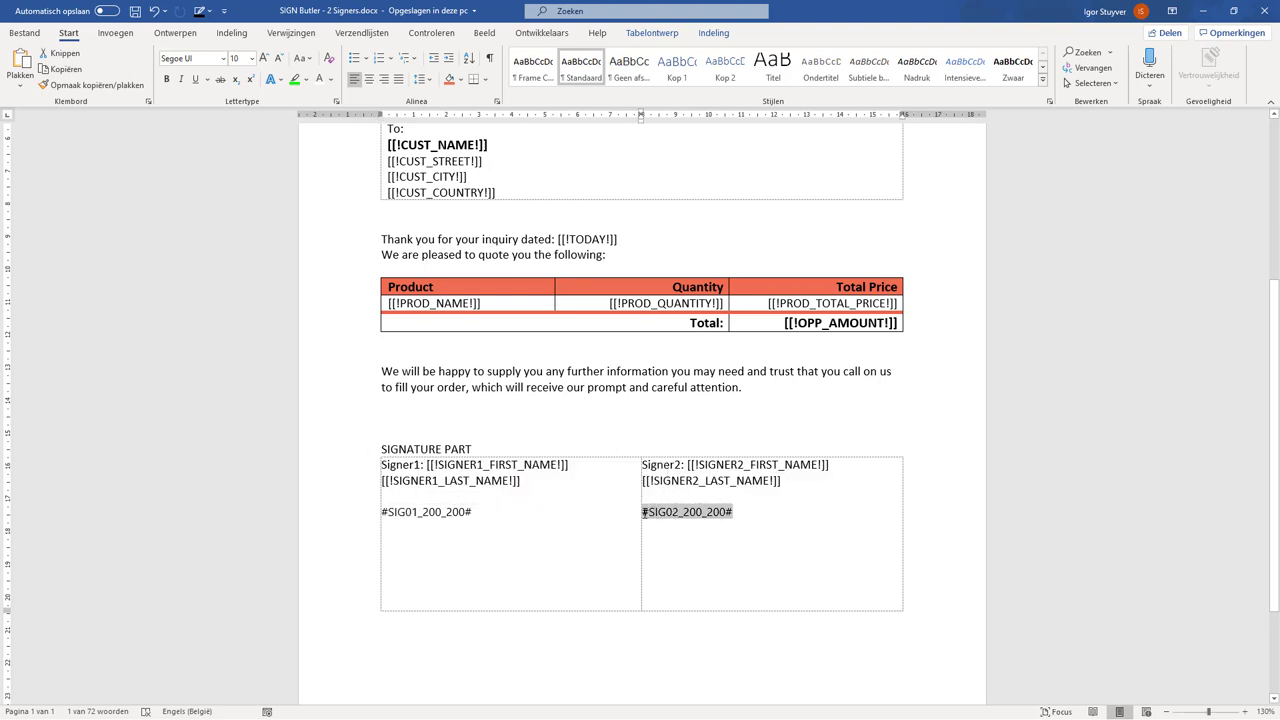
click(319, 79)
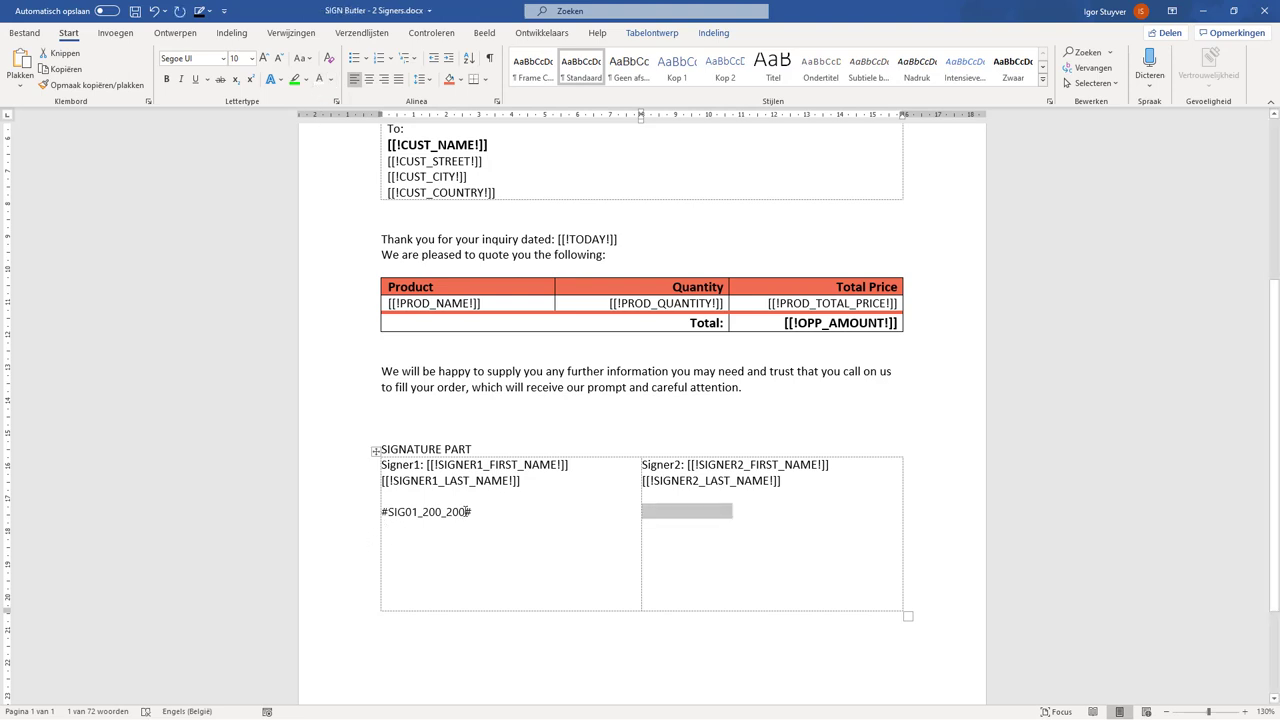
drag(486, 512, 380, 512)
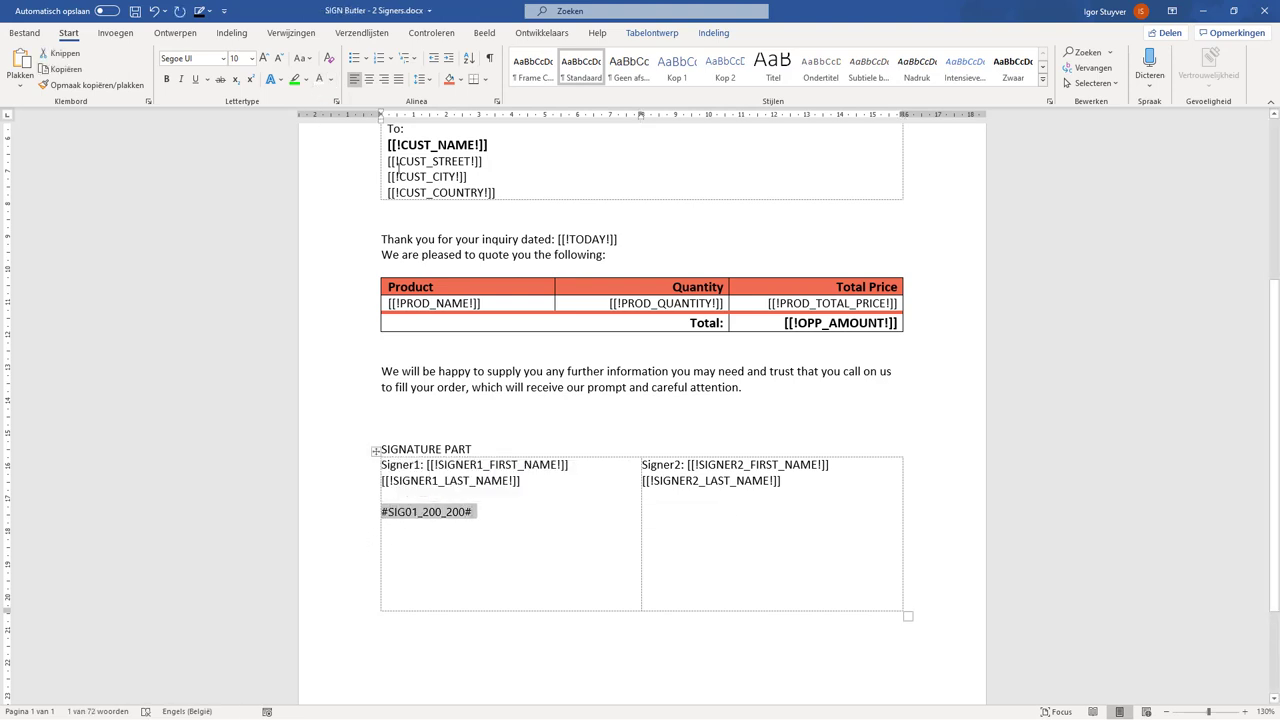
click(319, 79)
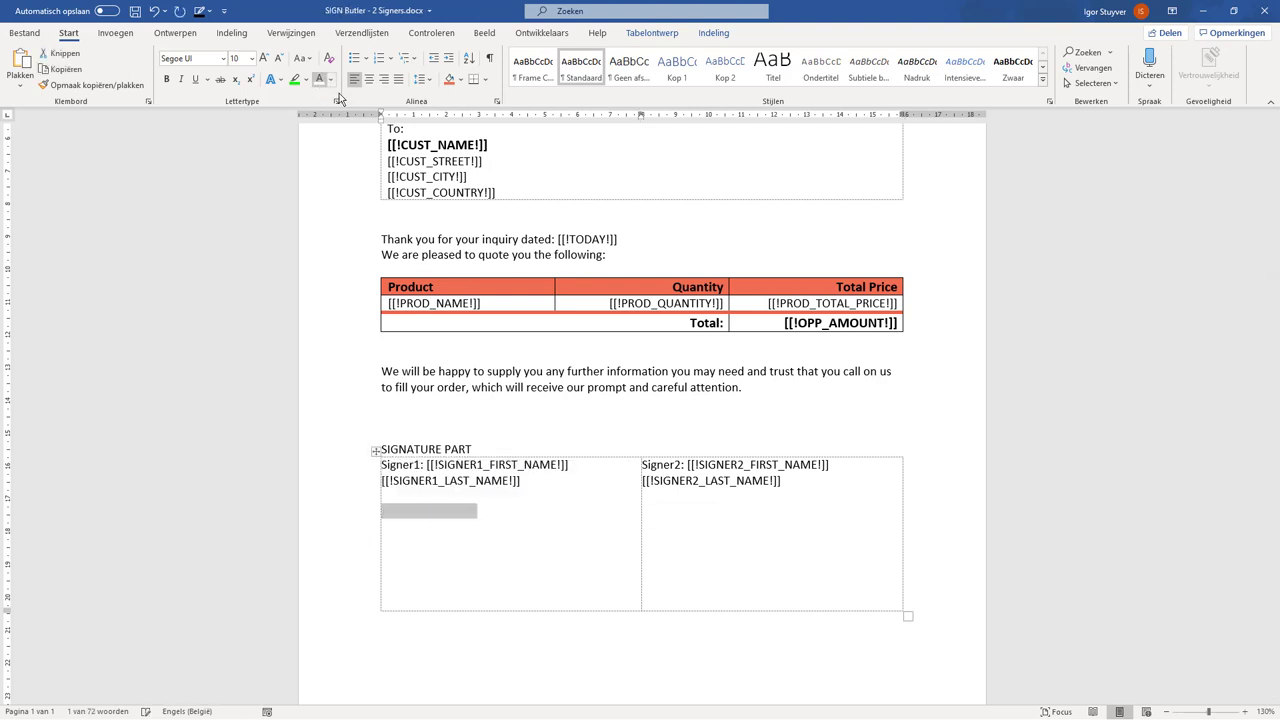
click(533, 188)
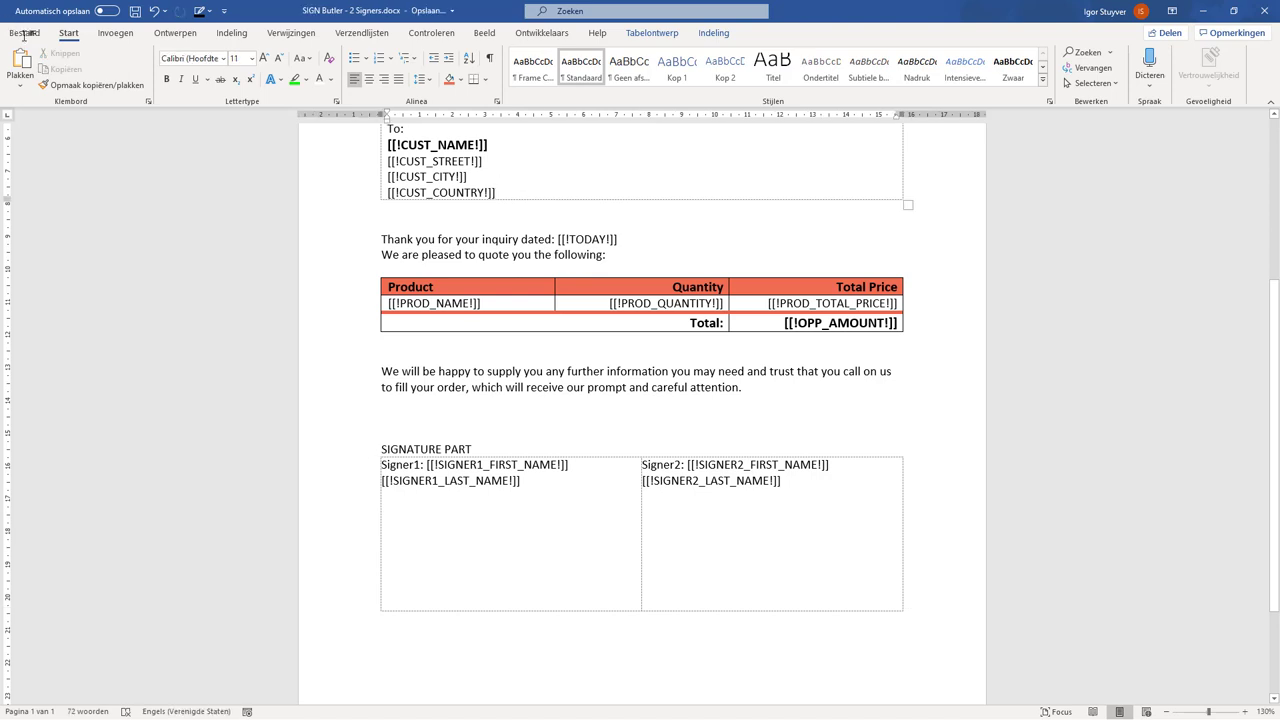
Switch back to Salesforce and open the Opportunity data source in the SOQL Builder at its field selection.
key(alt+Tab)
click(100, 14)
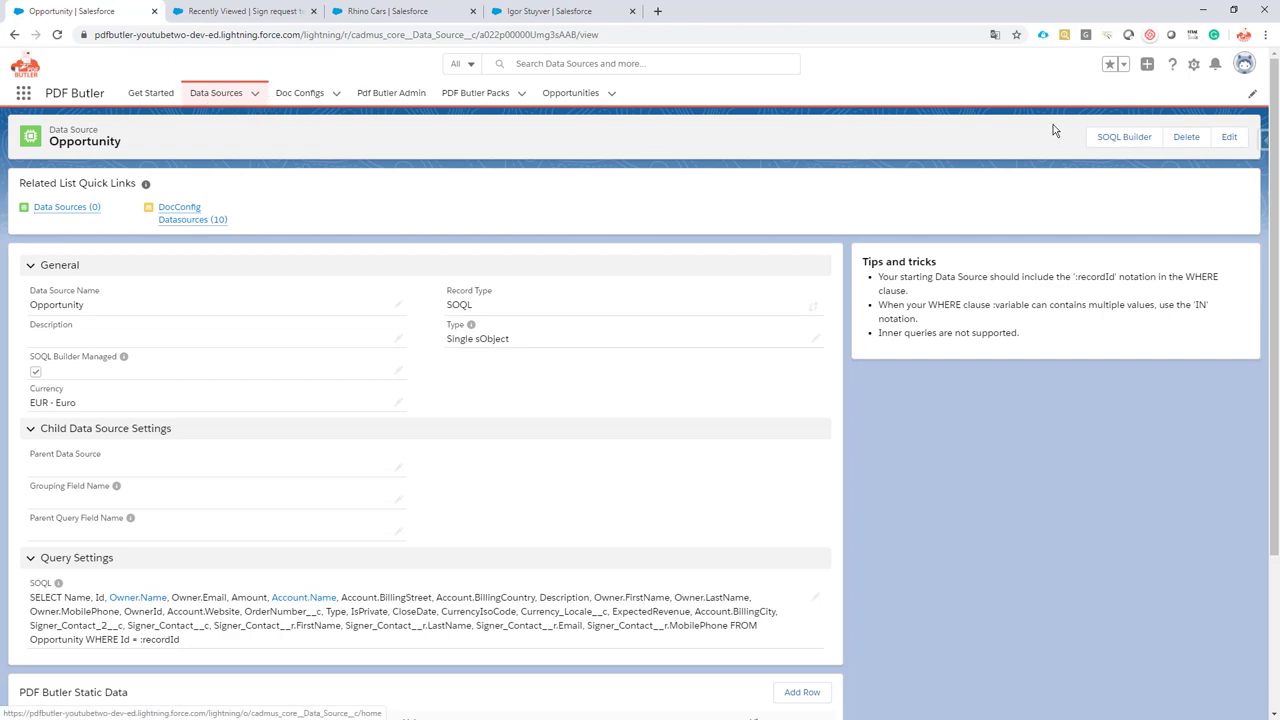
click(1077, 148)
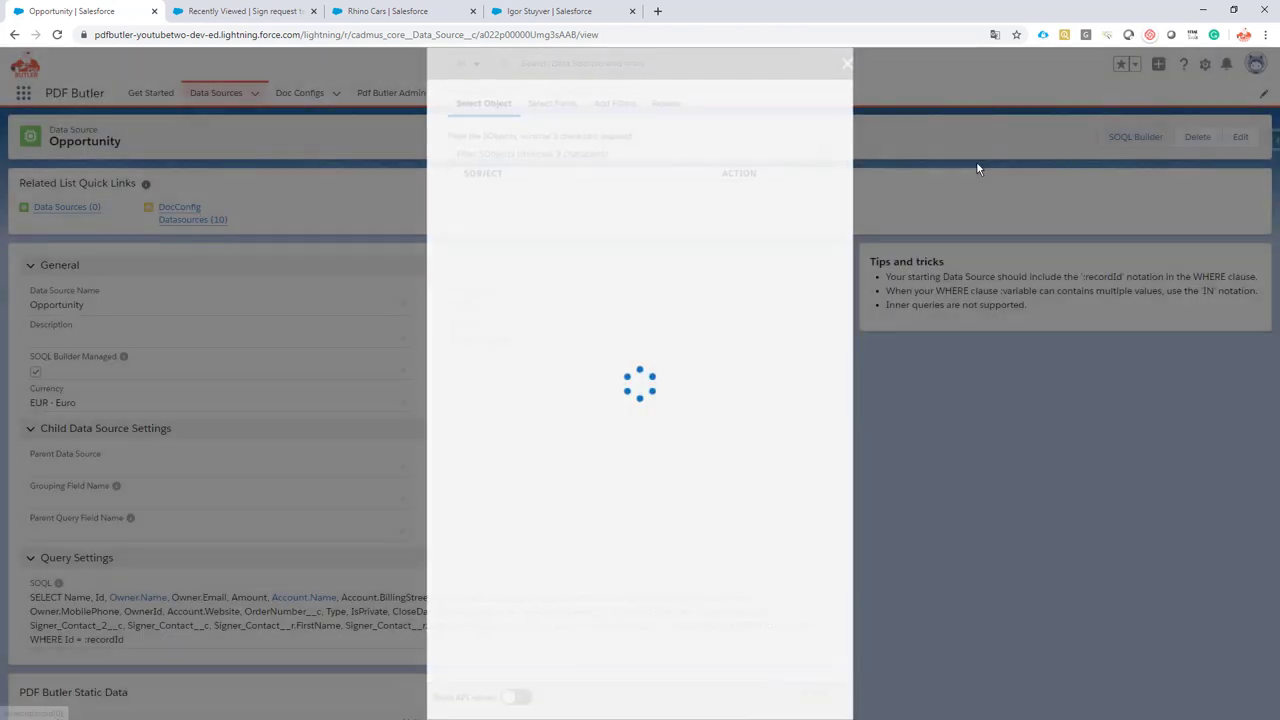
click(478, 106)
Filter the opportunity fields by "sign" and open the relation of Signer Contact 2.
click(483, 153)
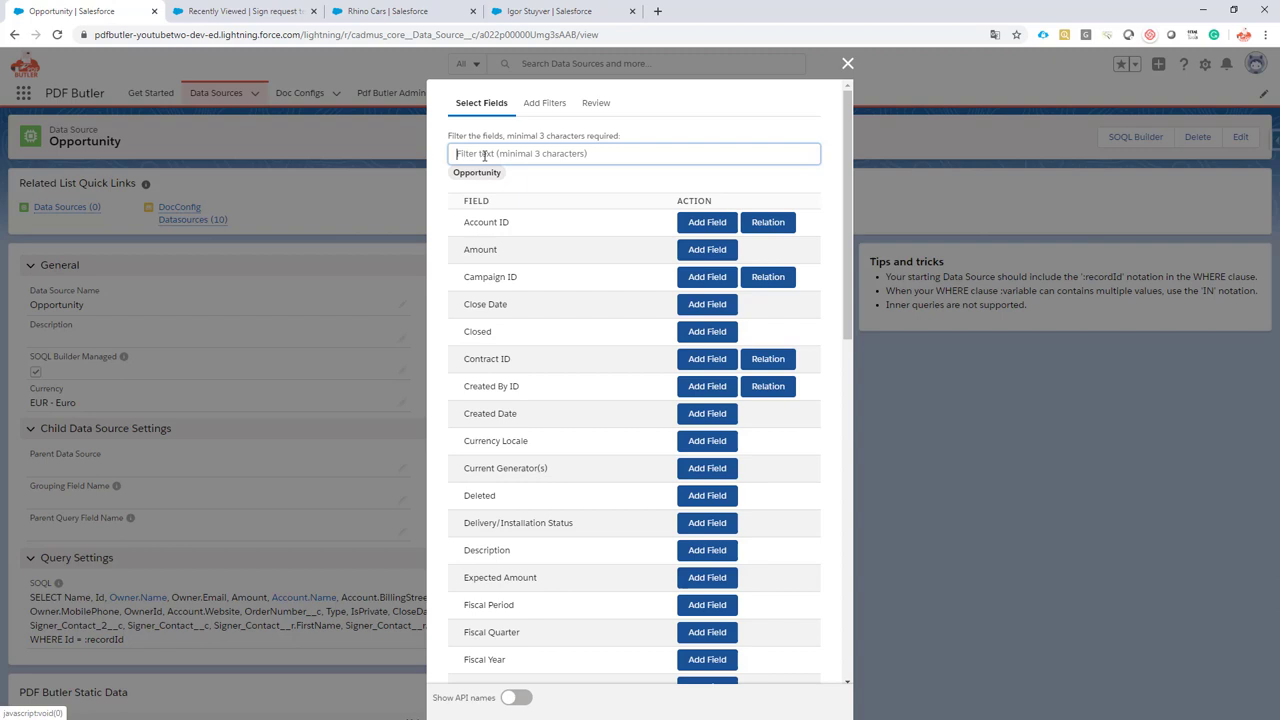
text(two)
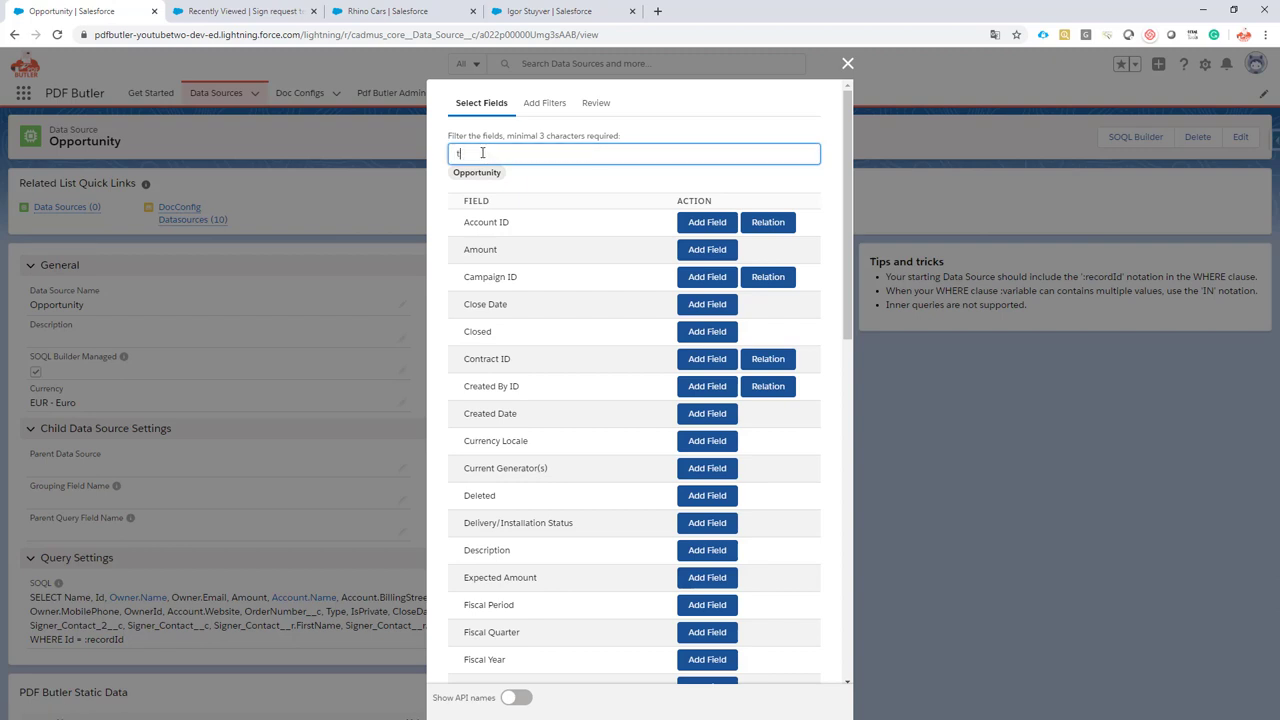
key(BackSpace)
key(BackSpace)
key(BackSpace)
text(sign)
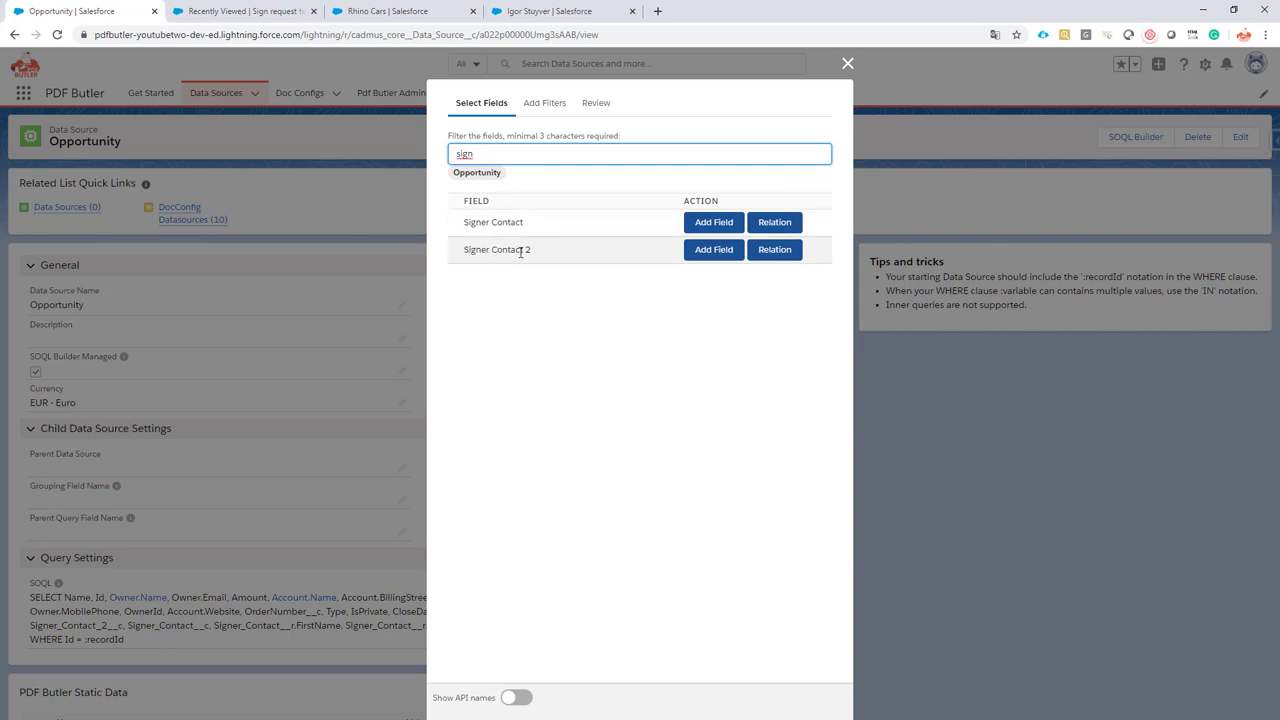
click(713, 257)
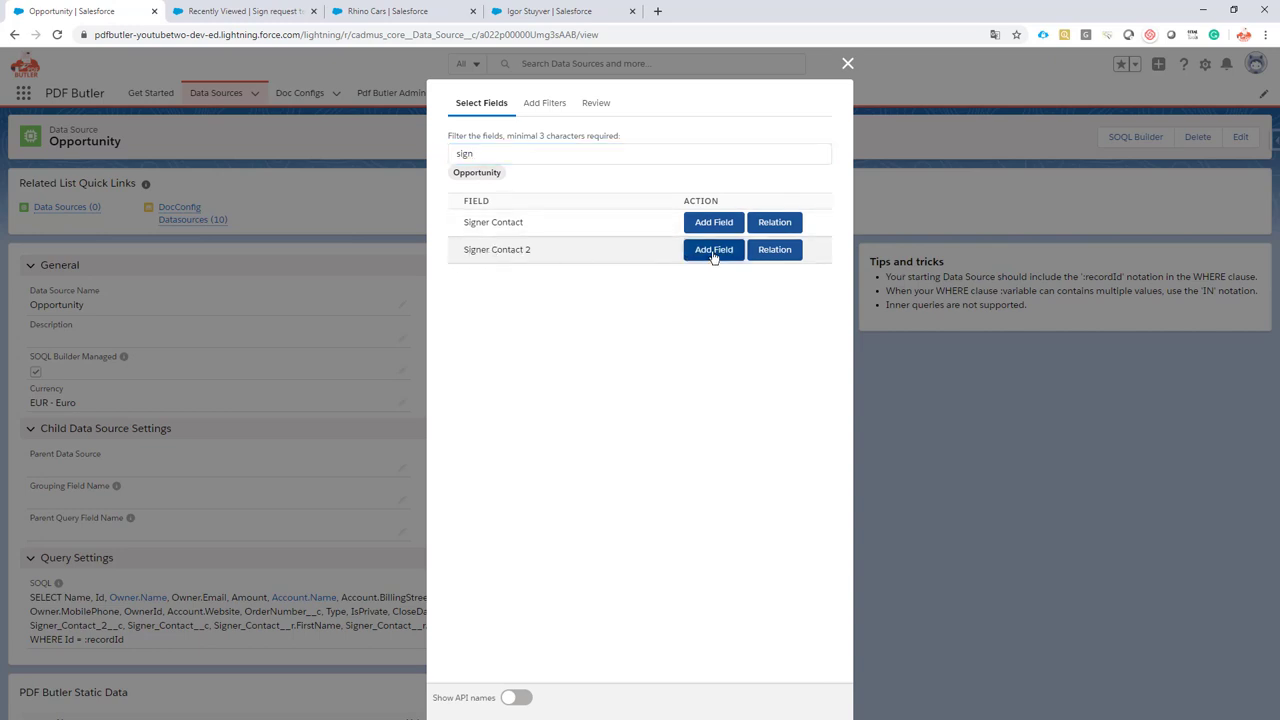
click(757, 252)
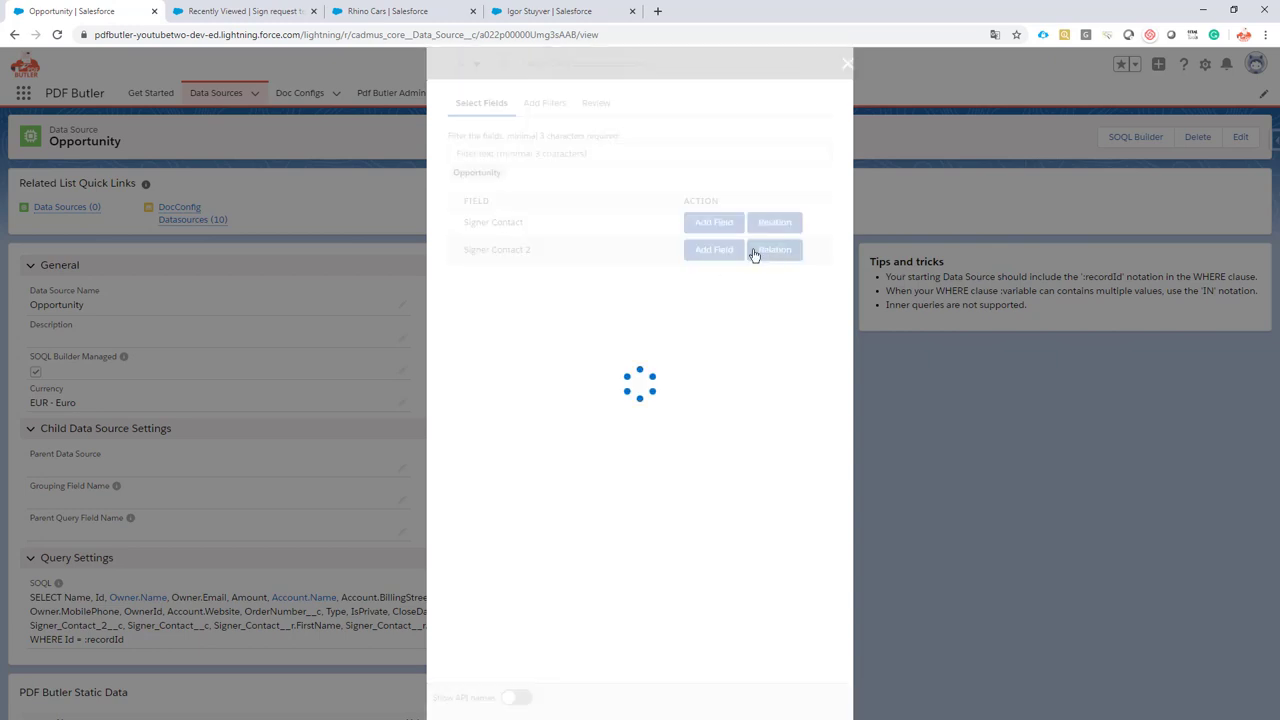
Filter the related contact fields by "name" and add First Name and Last Name to the query.
click(490, 153)
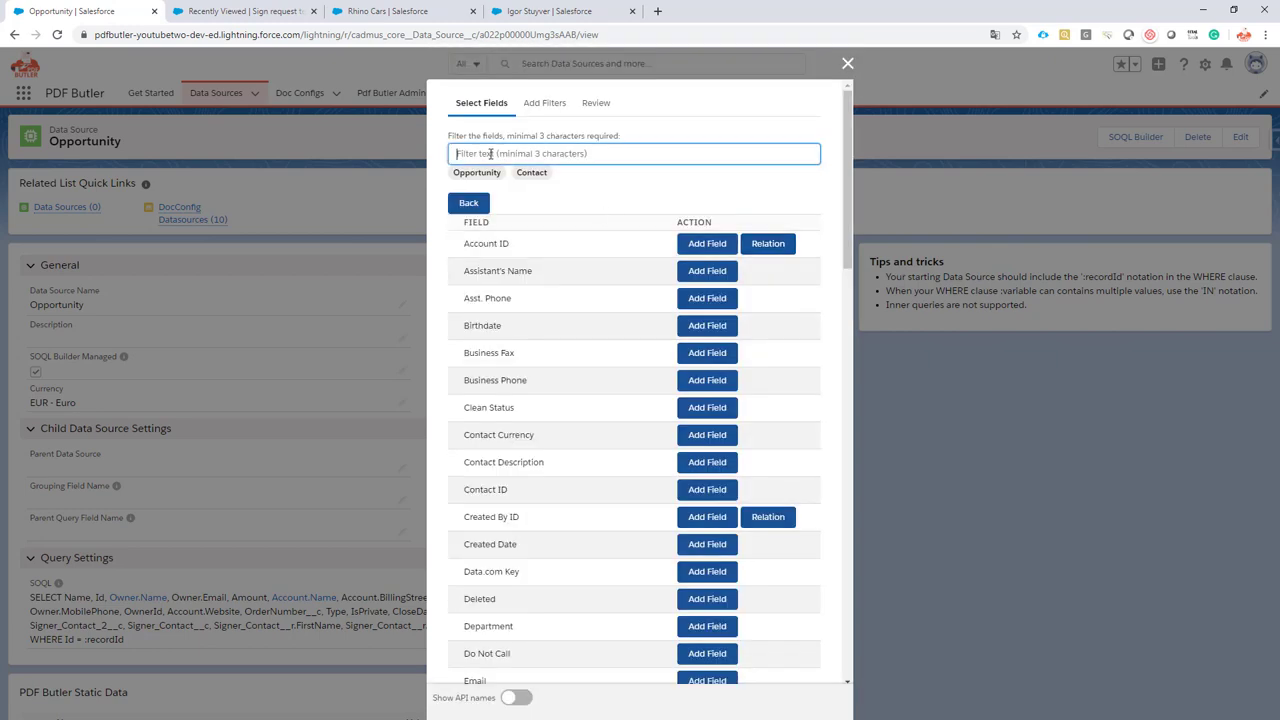
text(name)
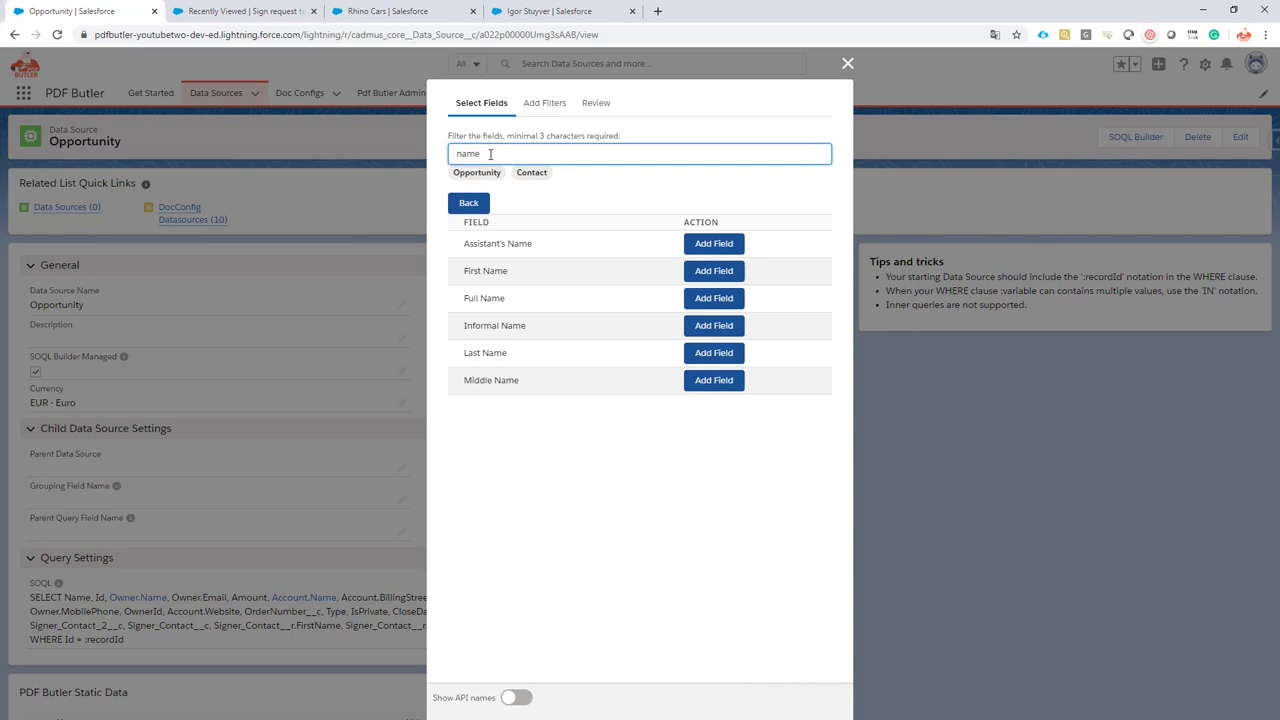
click(690, 279)
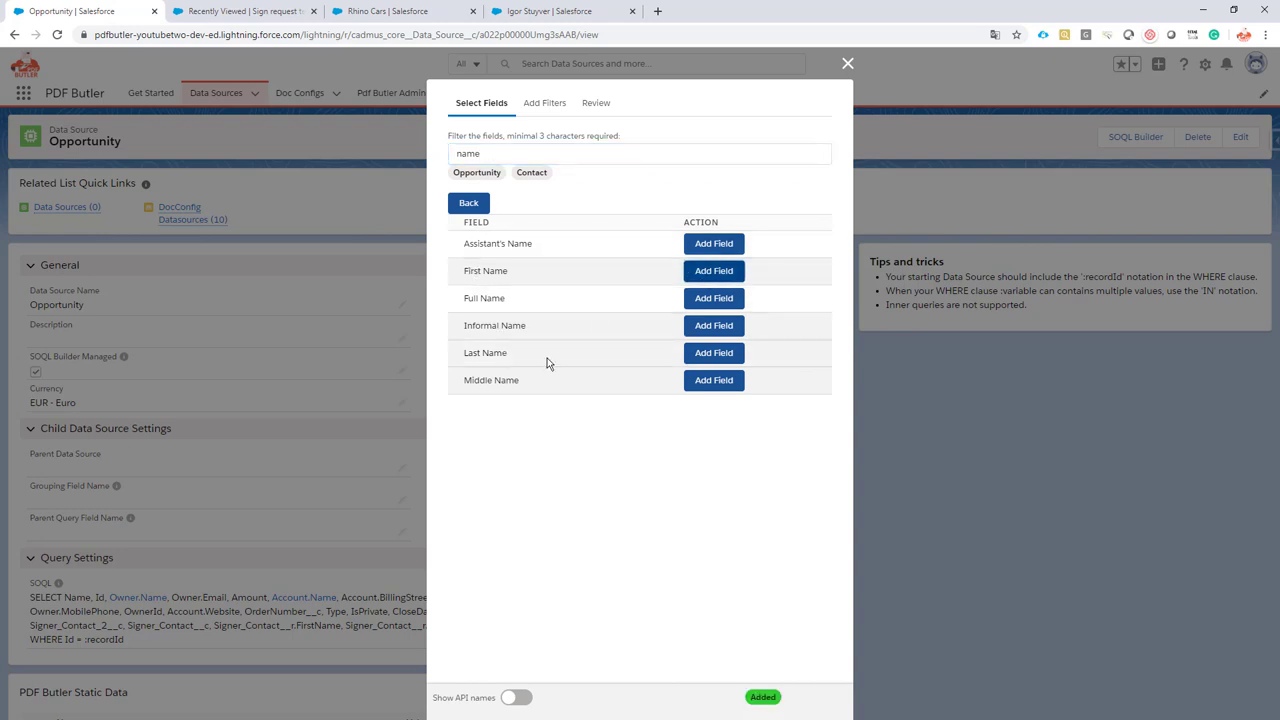
click(706, 355)
Add the related contact's Email and Mobile Phone fields to the query, filtering by "ema" and "mobi".
double_click(492, 155)
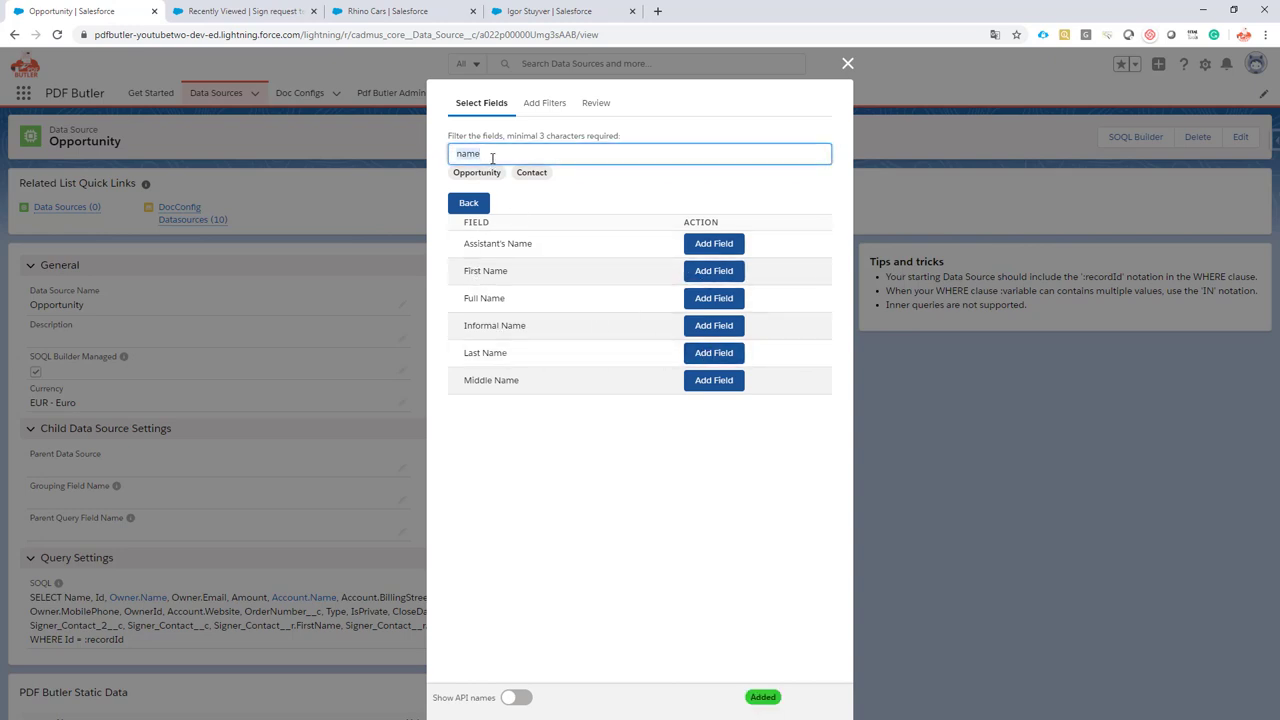
text(ema)
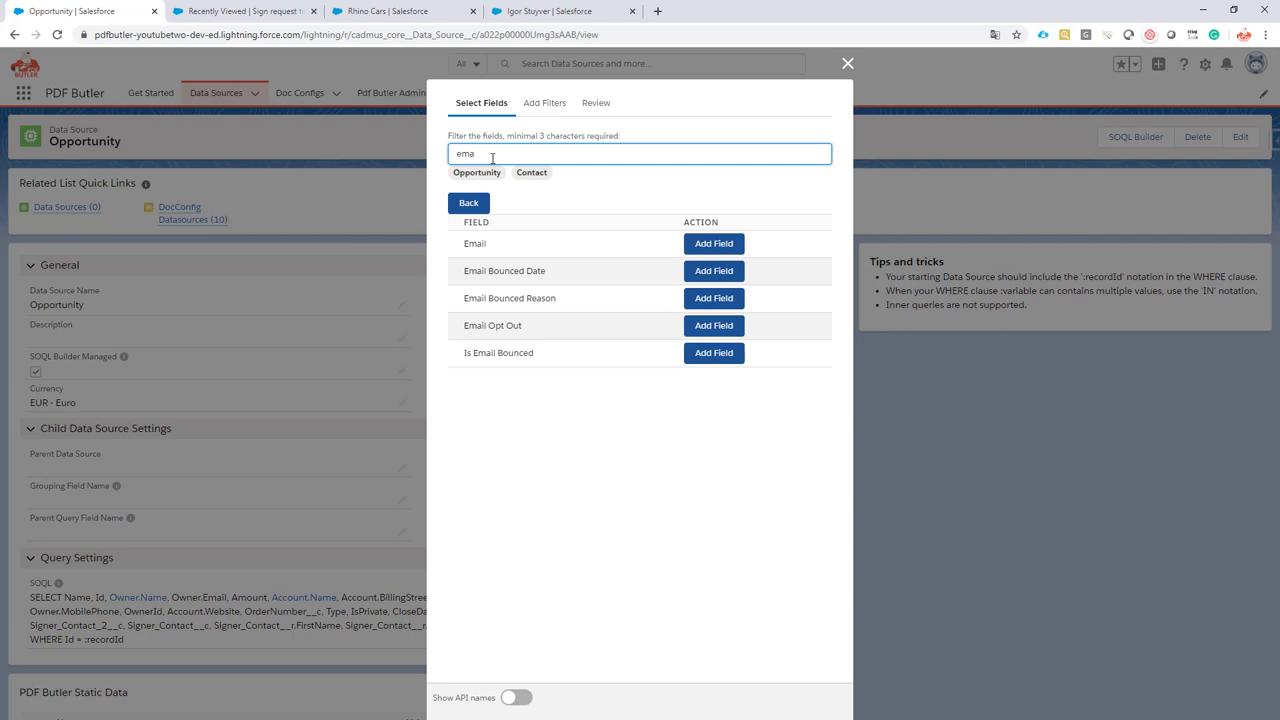
click(729, 243)
double_click(486, 155)
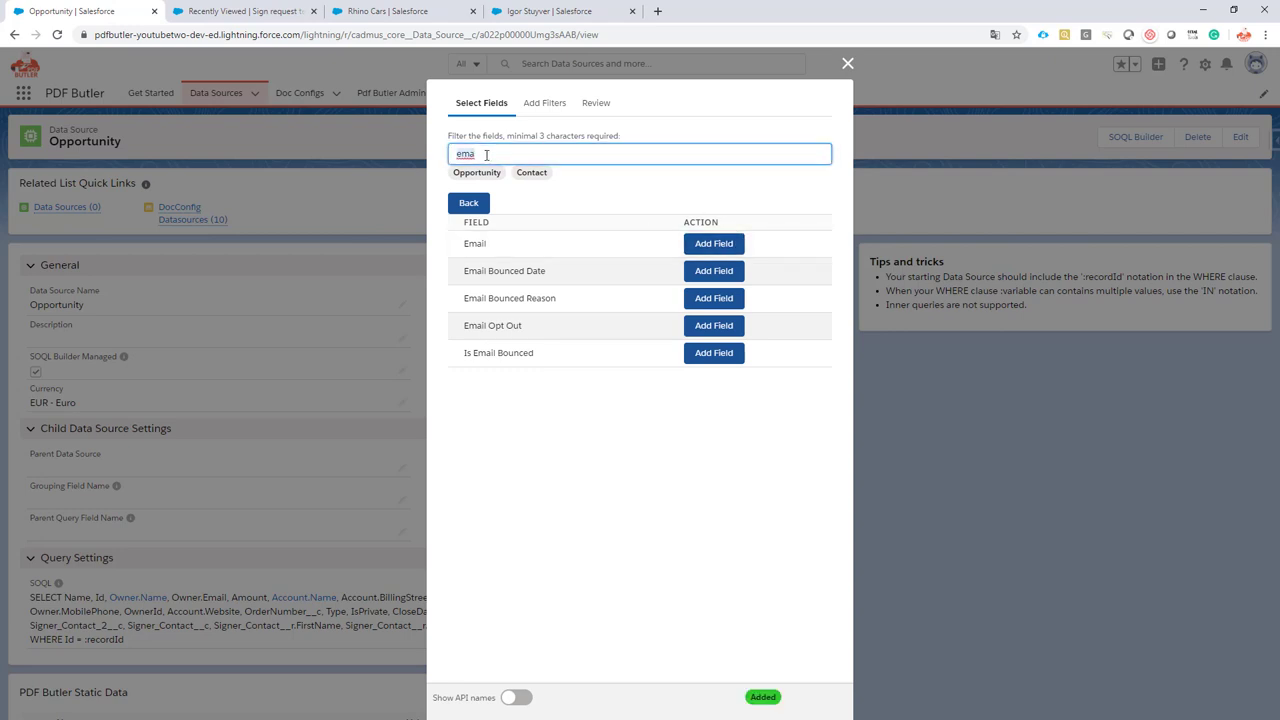
text(mobi)
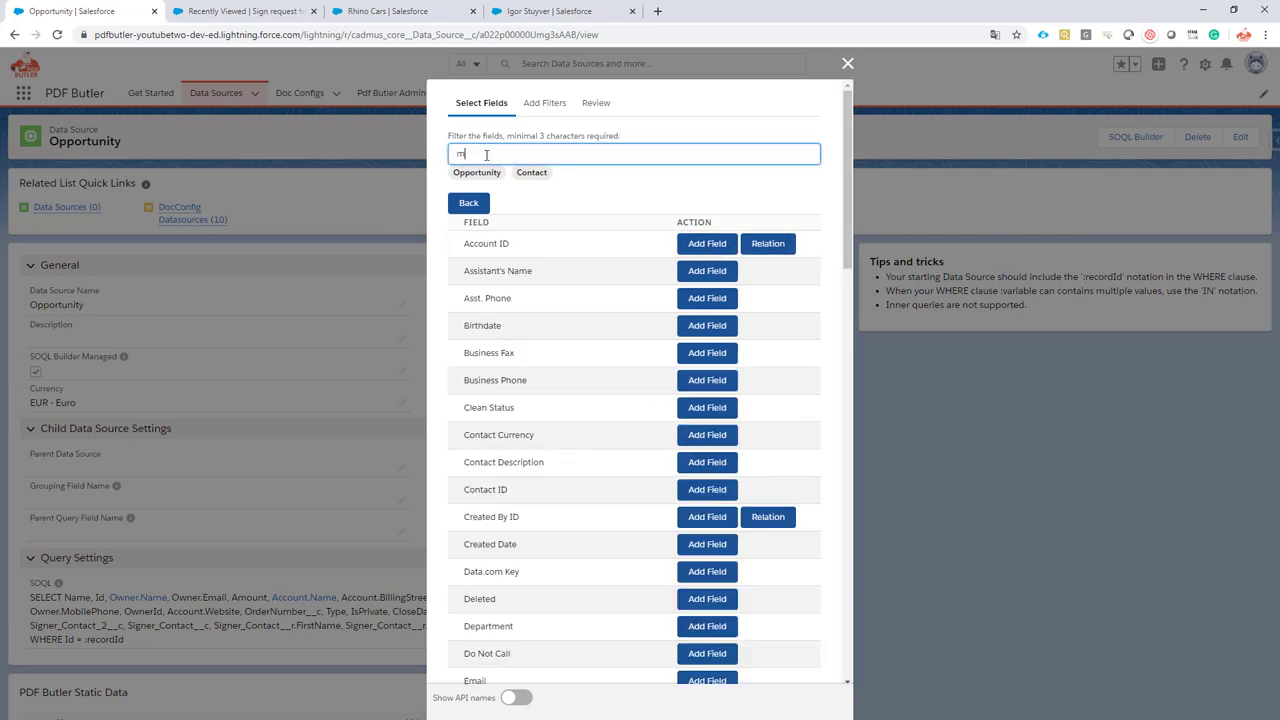
click(727, 248)
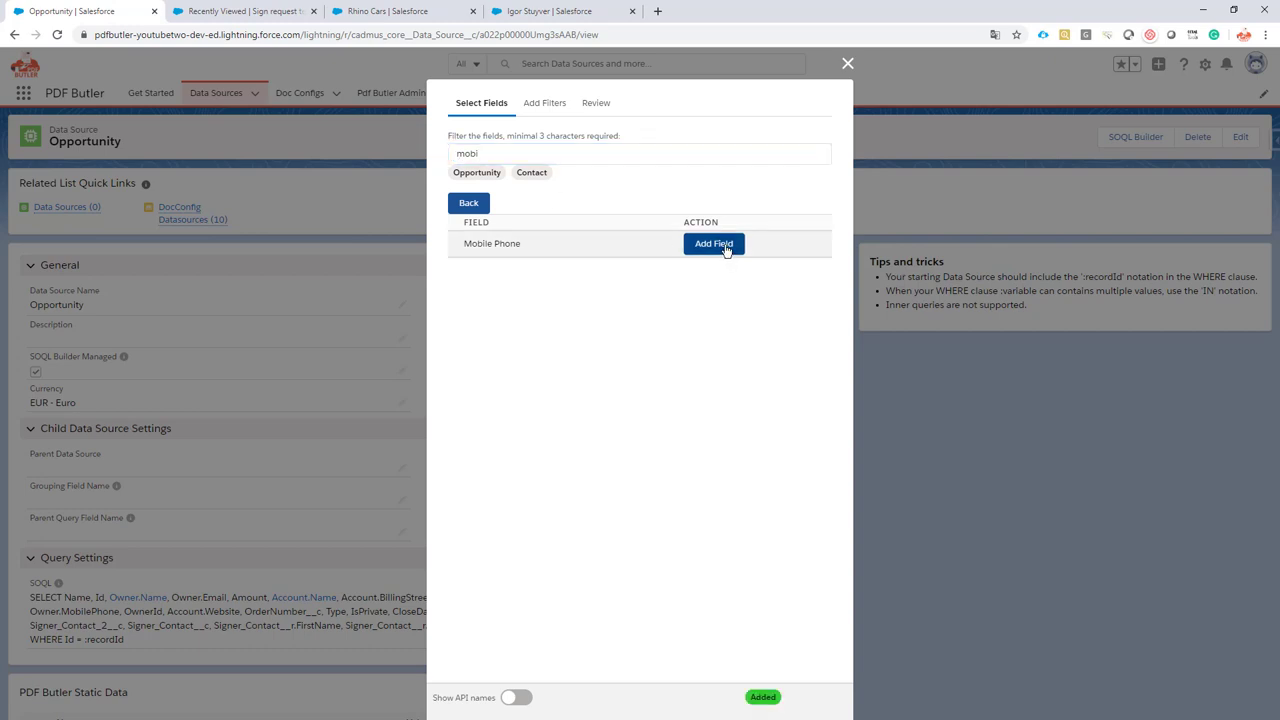
Review the Opportunity data source's selected fields and SOQL, and save the query.
click(595, 103)
scroll(611, 244, down, 10)
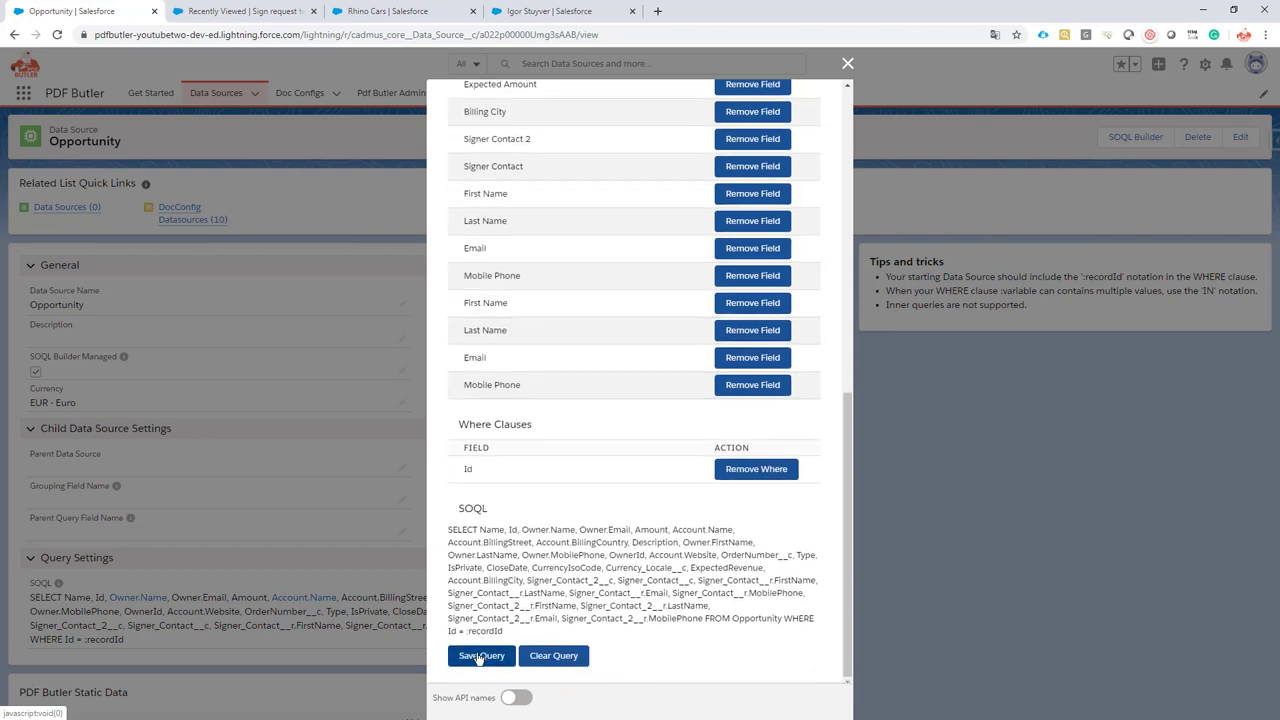
click(484, 656)
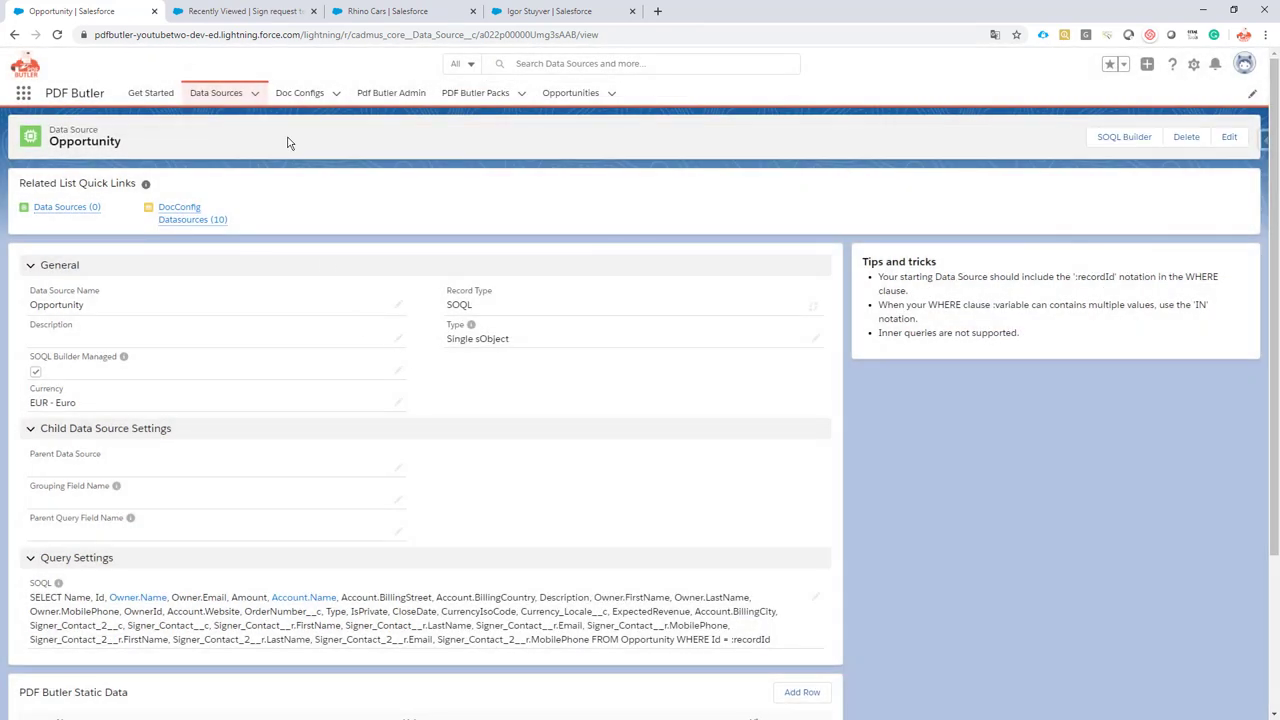
Open the SIGN Butler - Demo doc config and launch its PDF Butler configuration page.
click(300, 94)
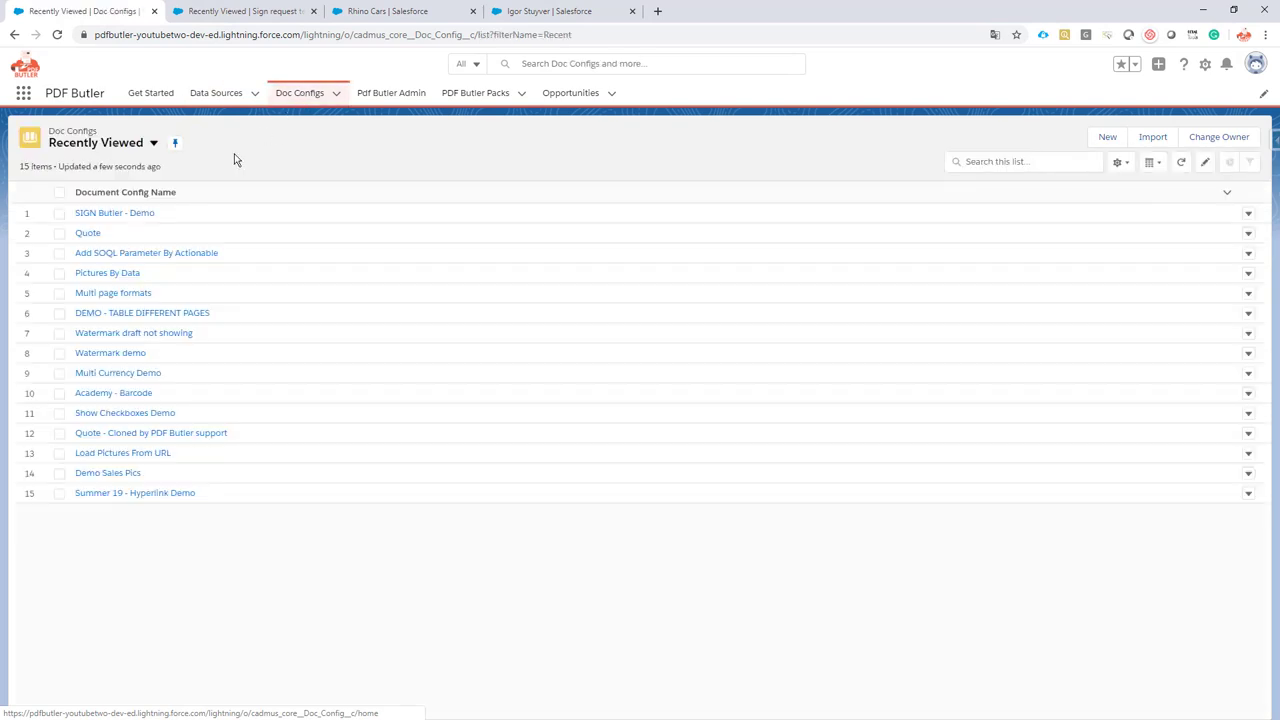
click(95, 215)
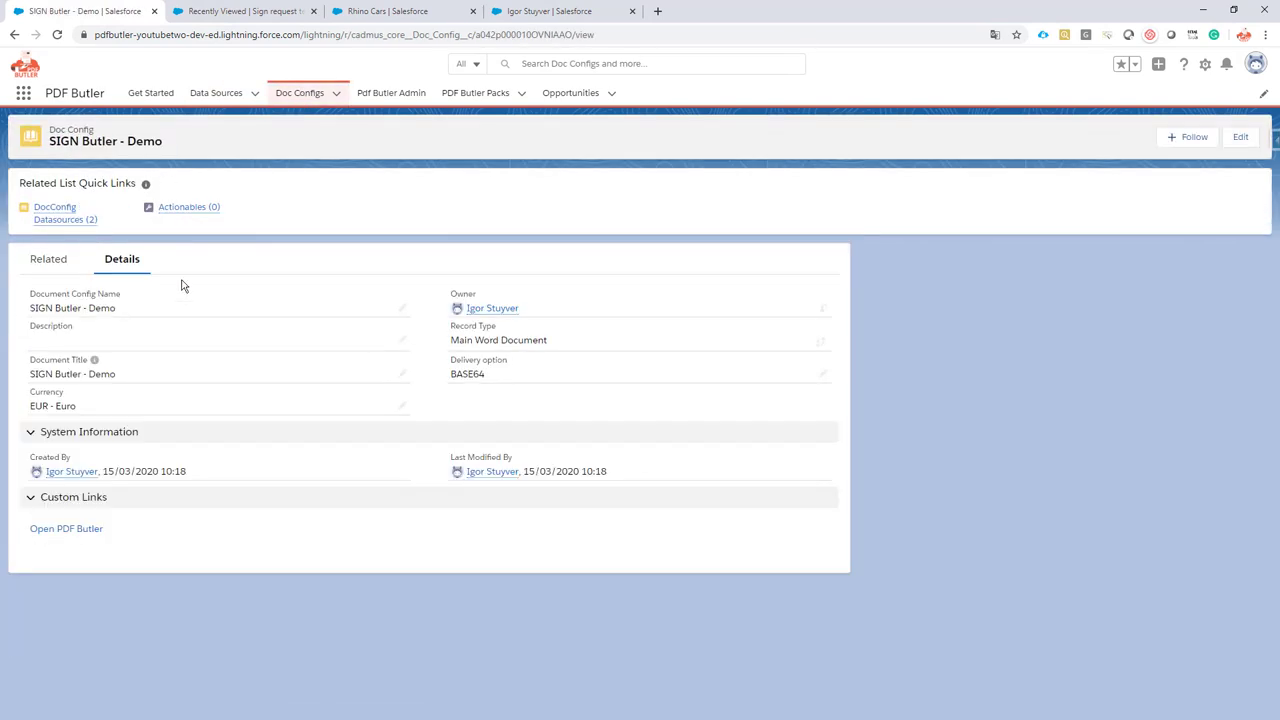
click(62, 530)
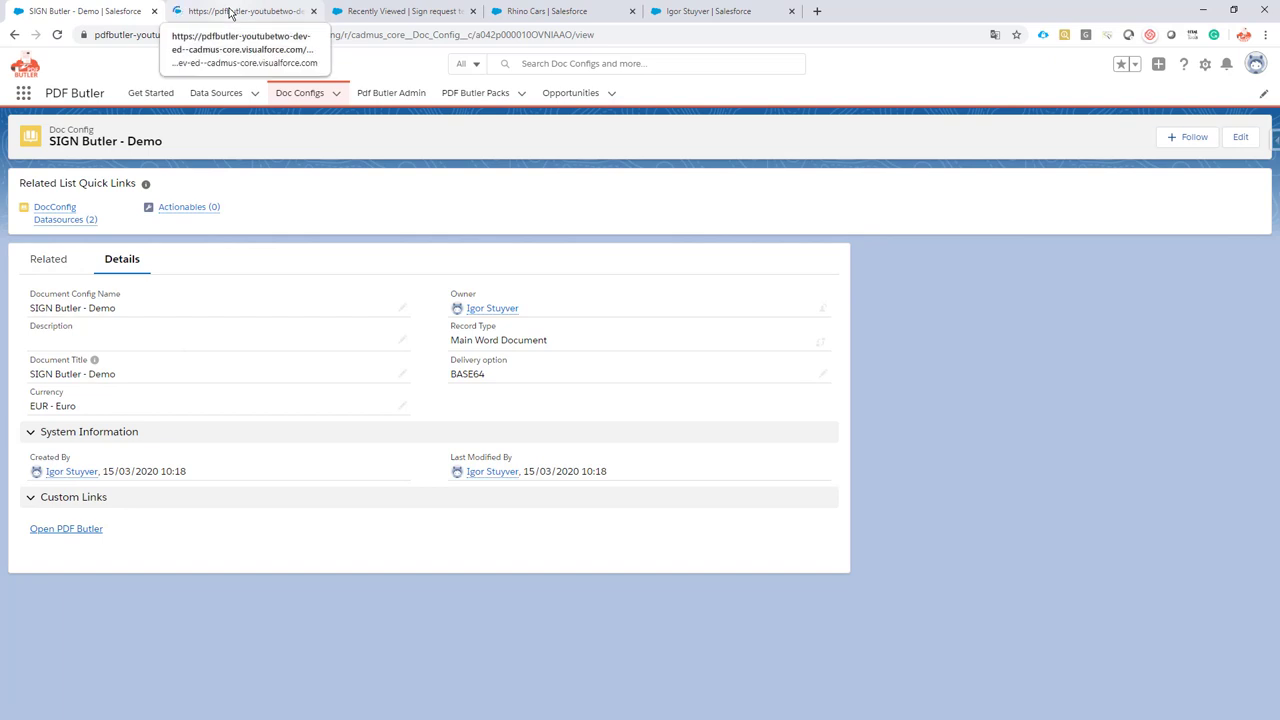
click(229, 12)
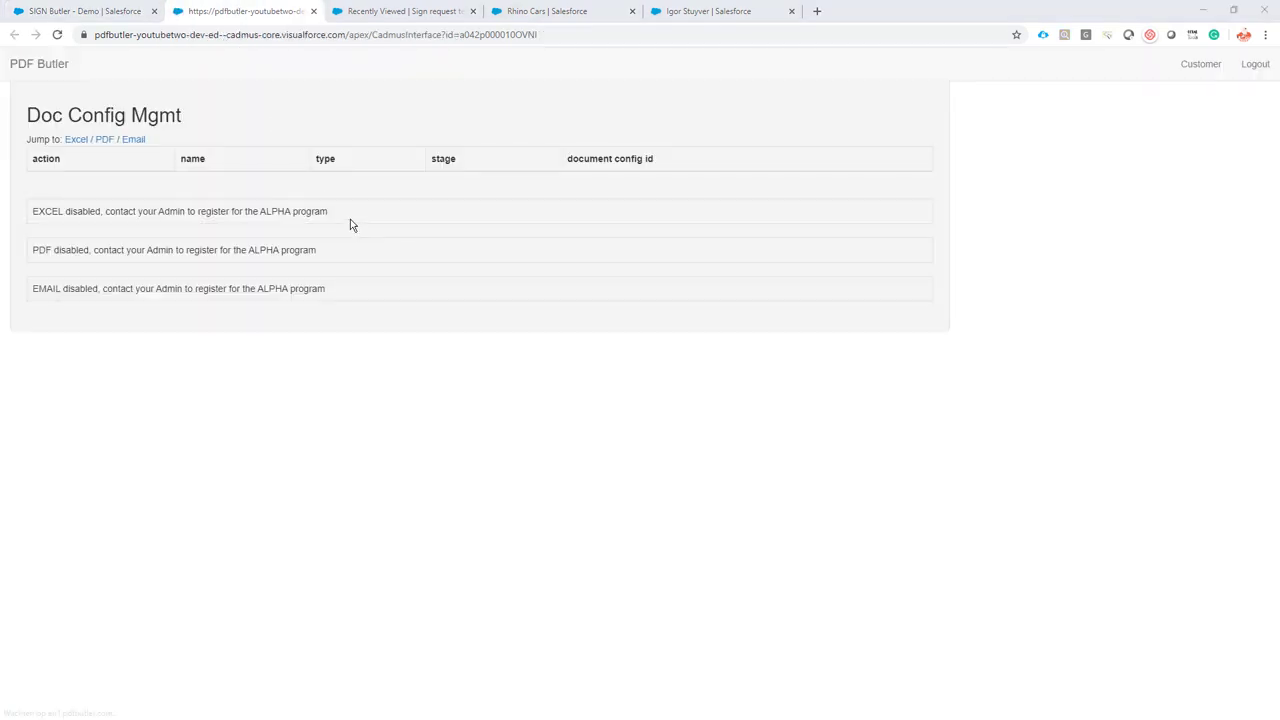
Copy the Word template's file path and load SIGN Butler - 2 Signers.docx as the doc config's default document.
key(alt+Tab)
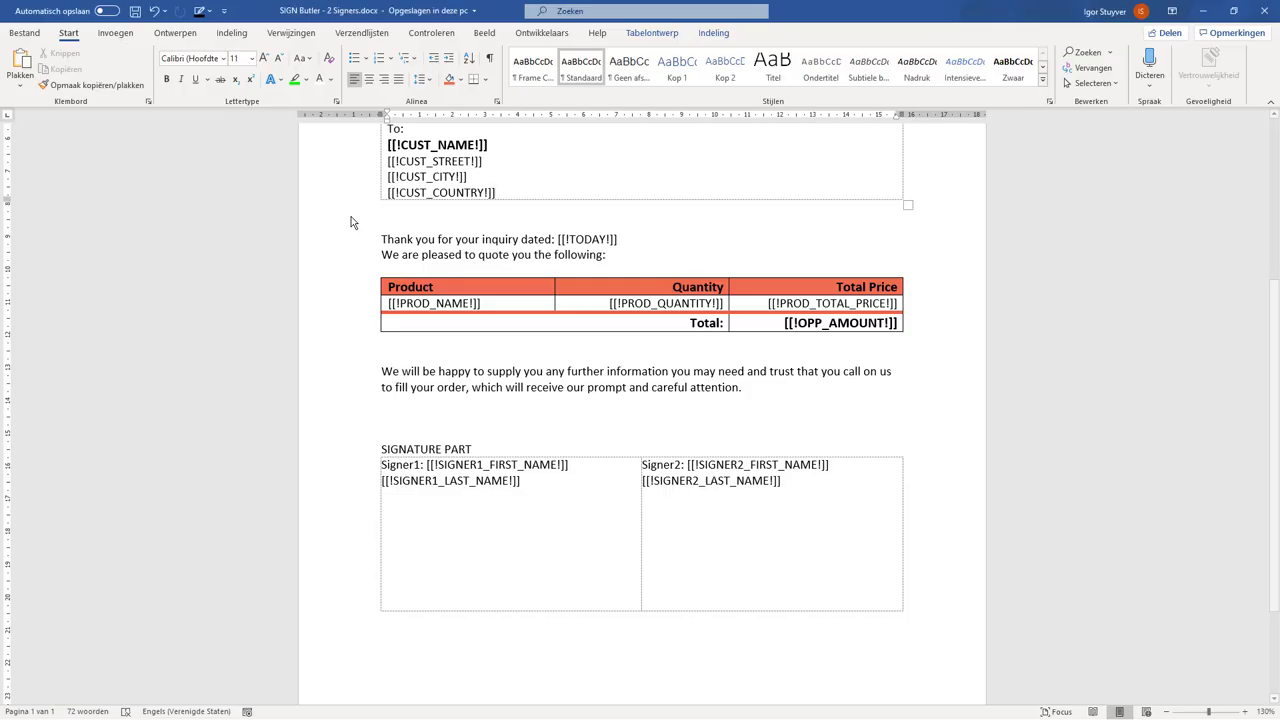
click(28, 33)
click(60, 160)
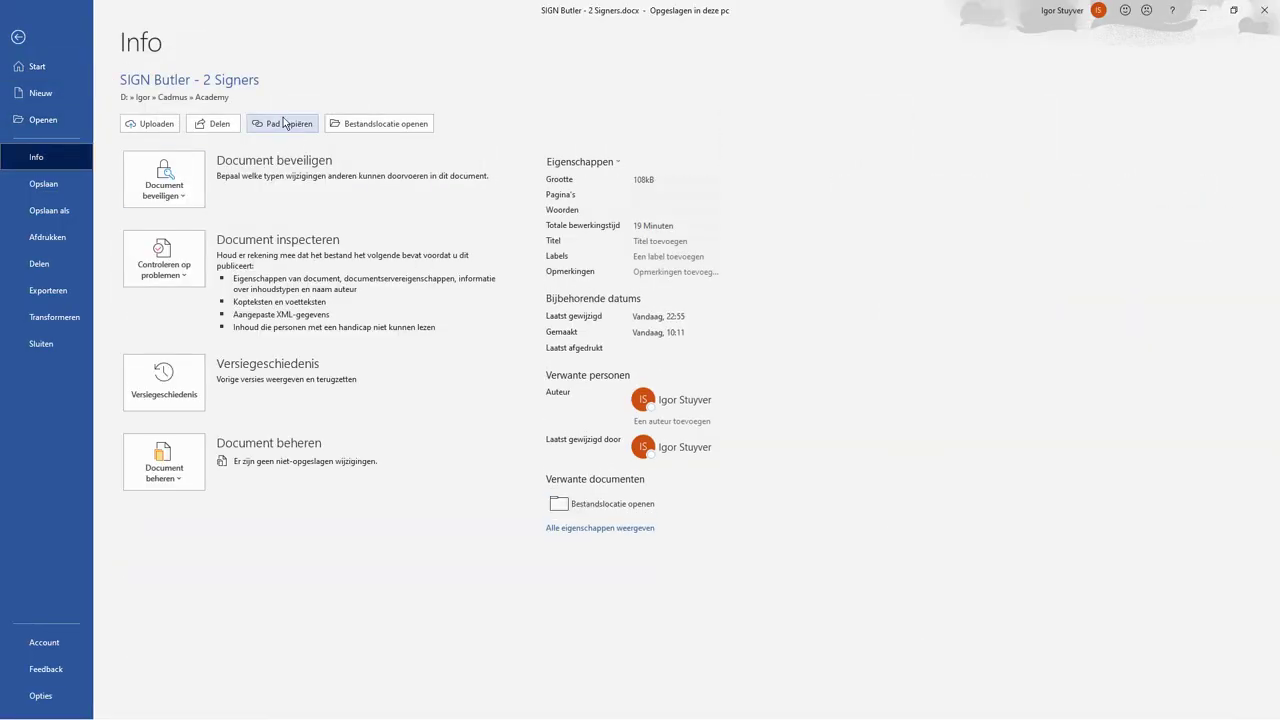
key(alt+Tab)
click(405, 162)
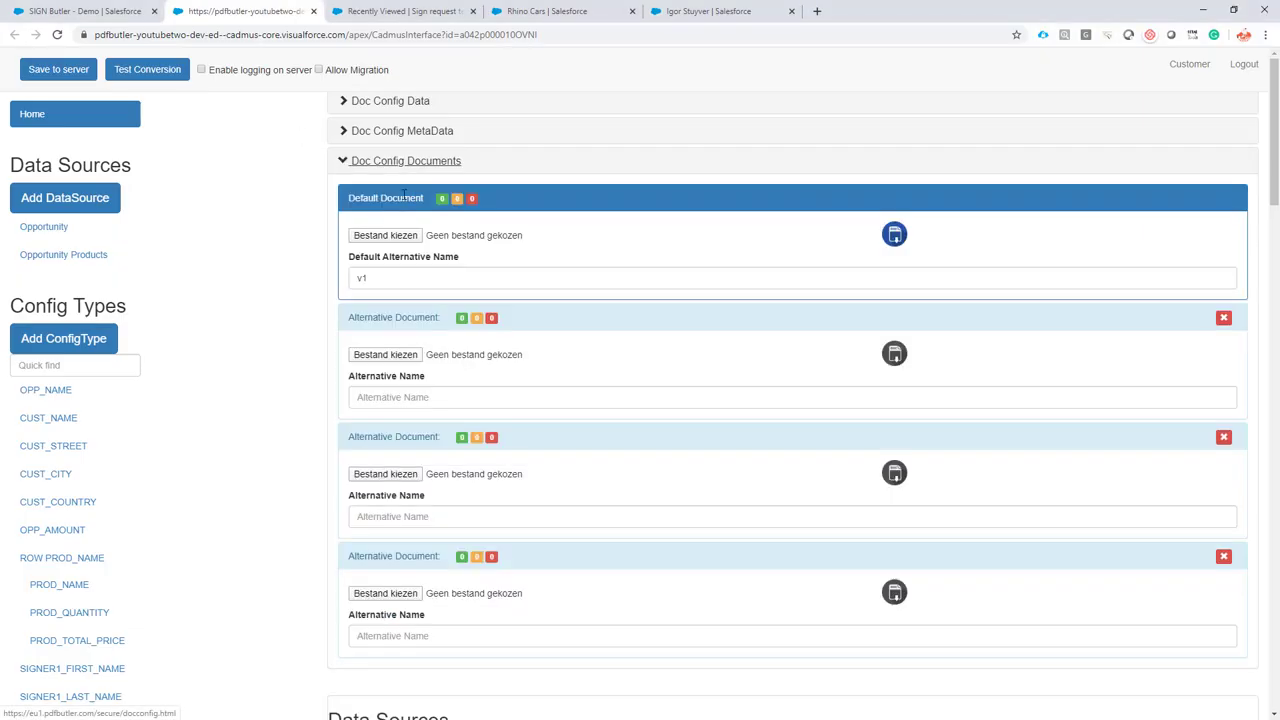
click(383, 234)
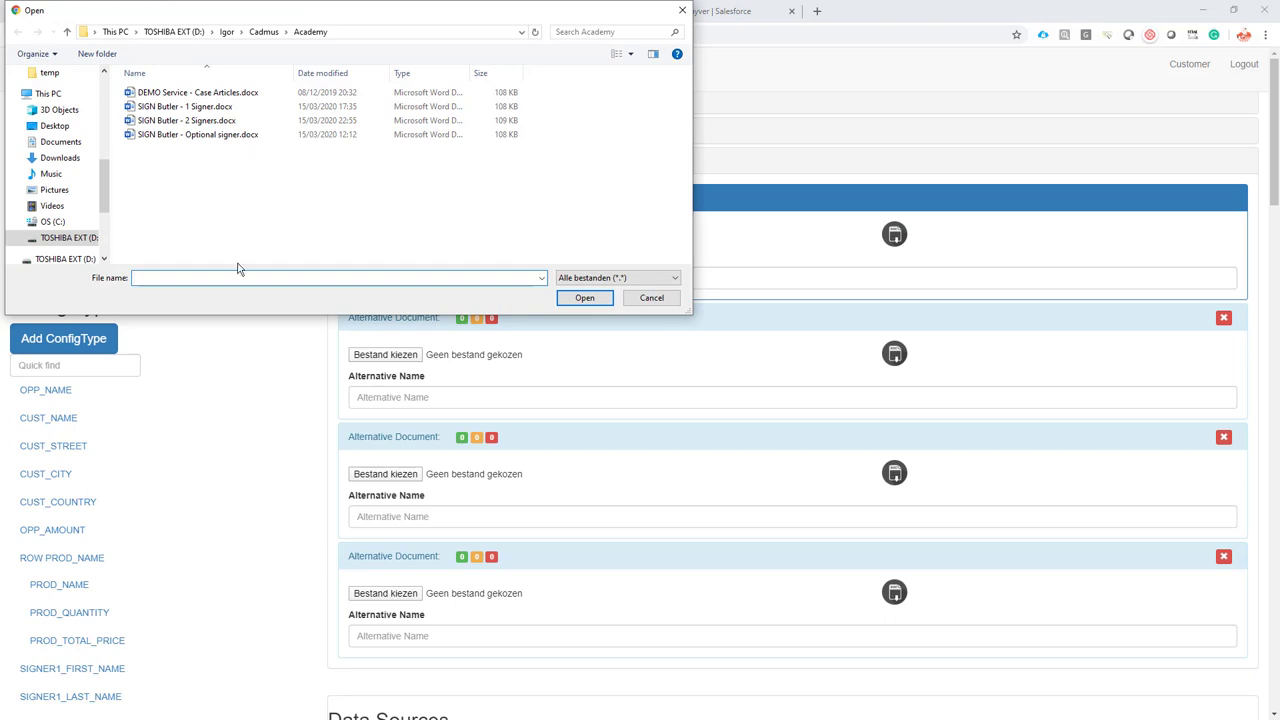
text(D:\Igor\Cadmus\Academy\SIGN Butler - 2 Signers.docx)
key(Return)
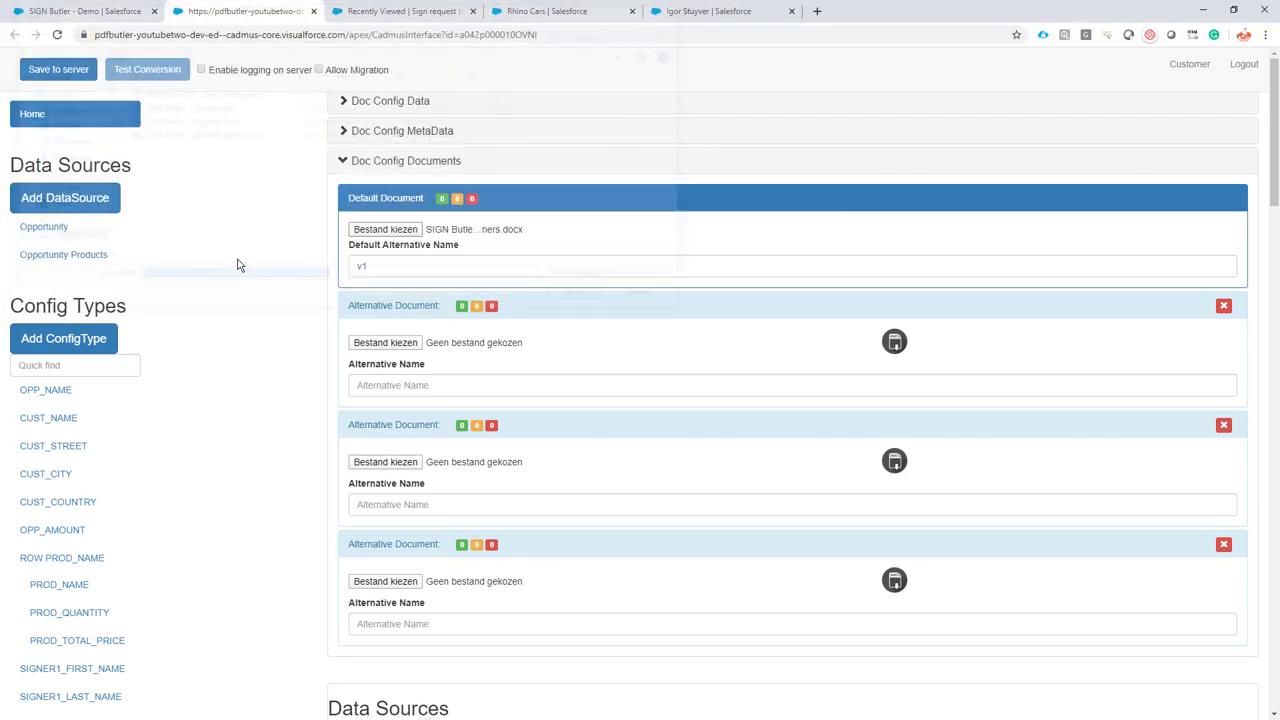
Open the Opportunity data source in the doc config, check its fields for the Signer_Contact_2 entries, and accept them.
click(69, 227)
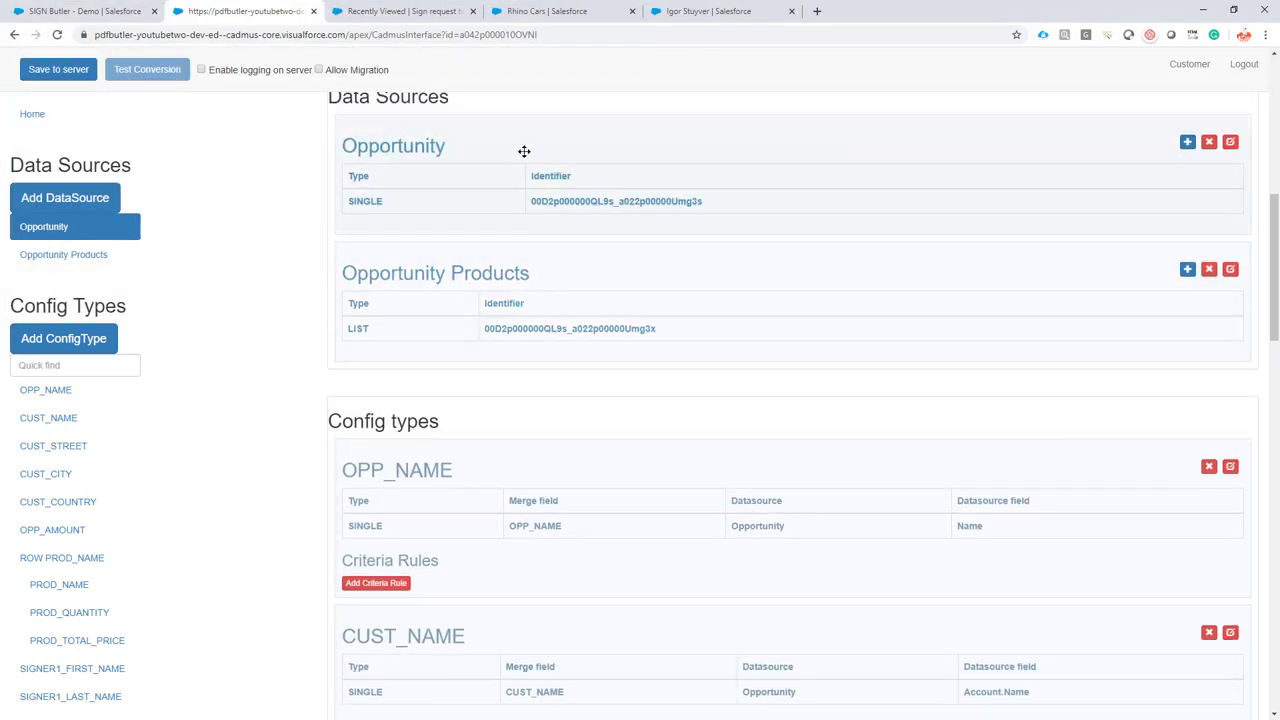
click(1230, 143)
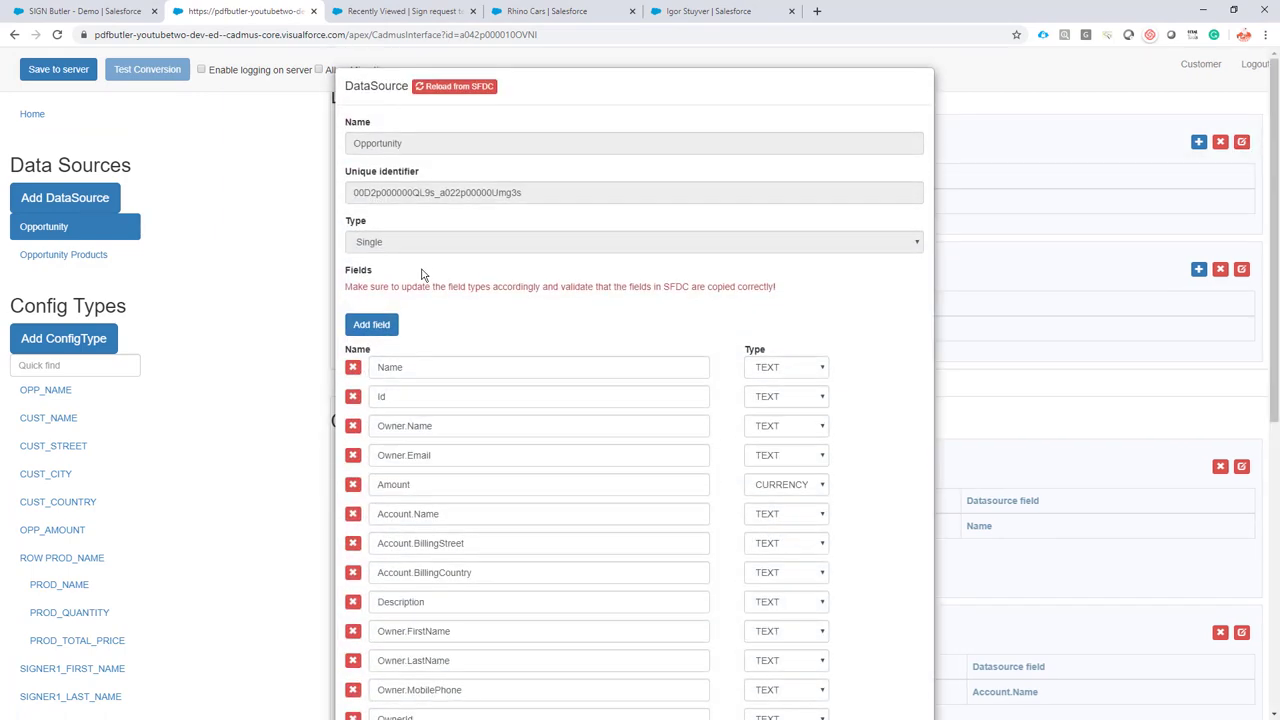
scroll(612, 222, down, 4)
scroll(605, 280, down, 3)
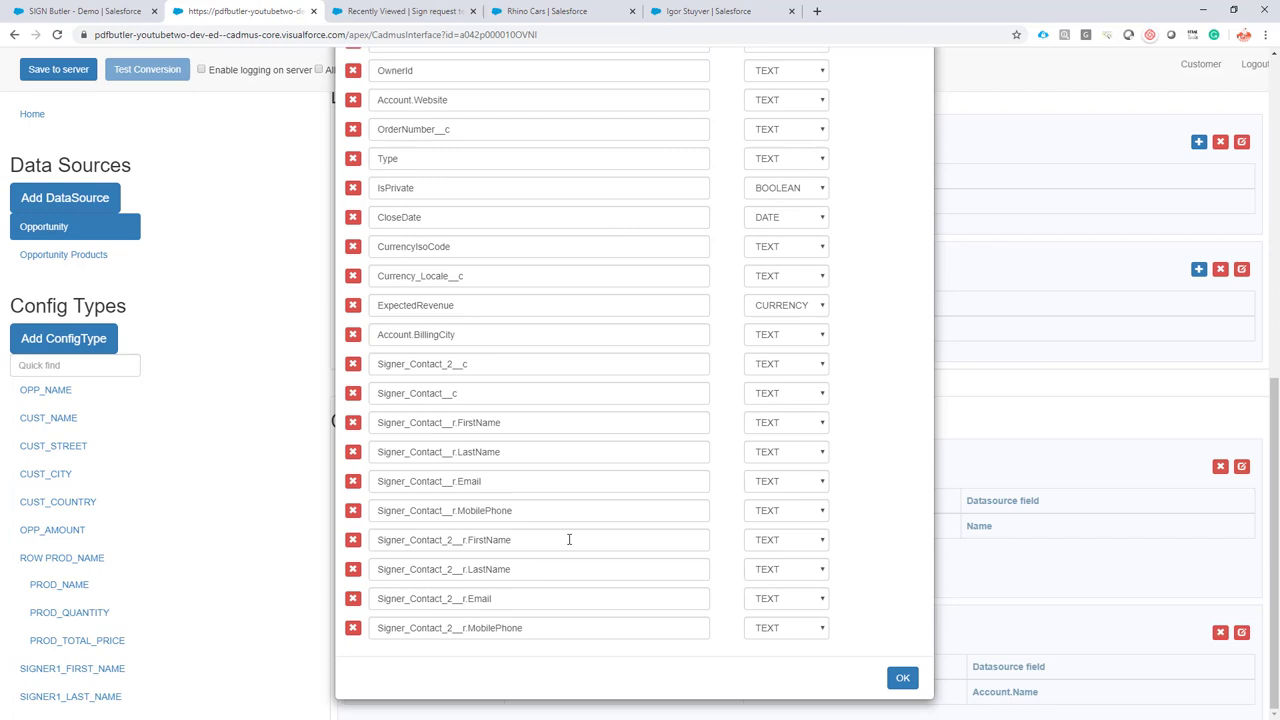
click(905, 680)
click(903, 679)
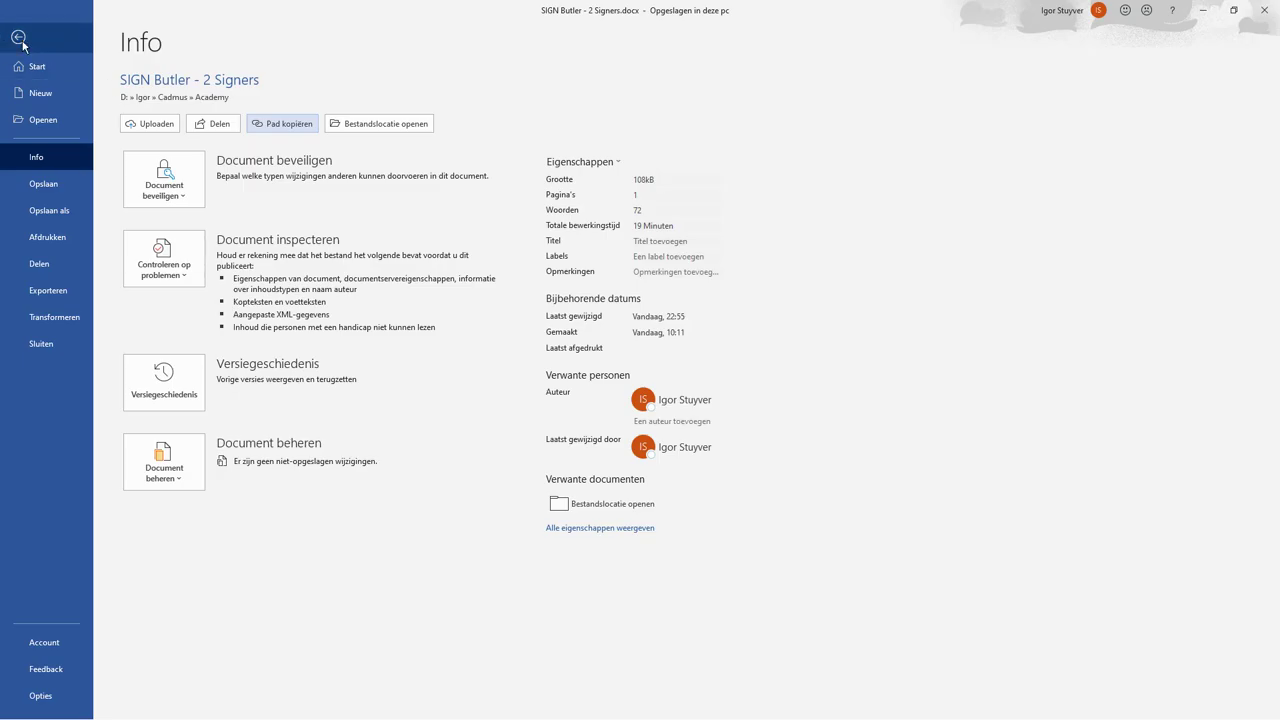
Copy SIGNER2_FIRST_NAME from the Word template's signature part and use it as the name of a new config type.
key(Escape)
click(727, 464)
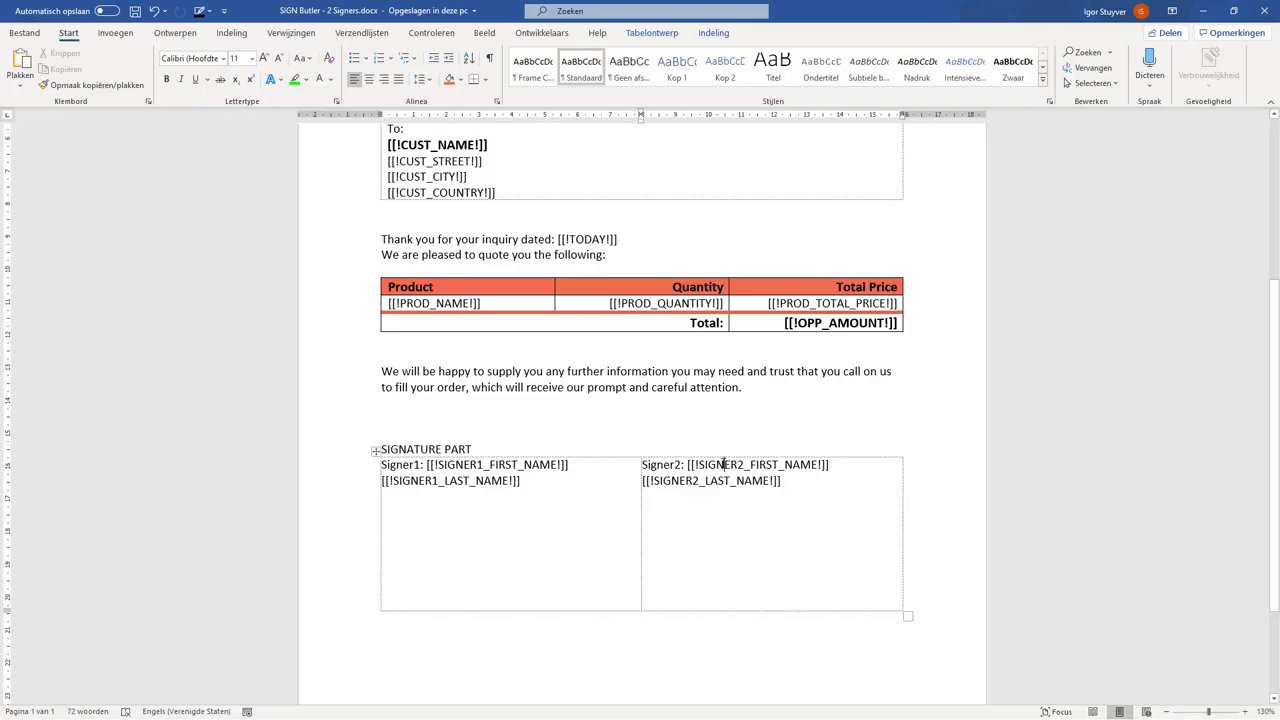
drag(751, 464, 818, 466)
key(ctrl+c)
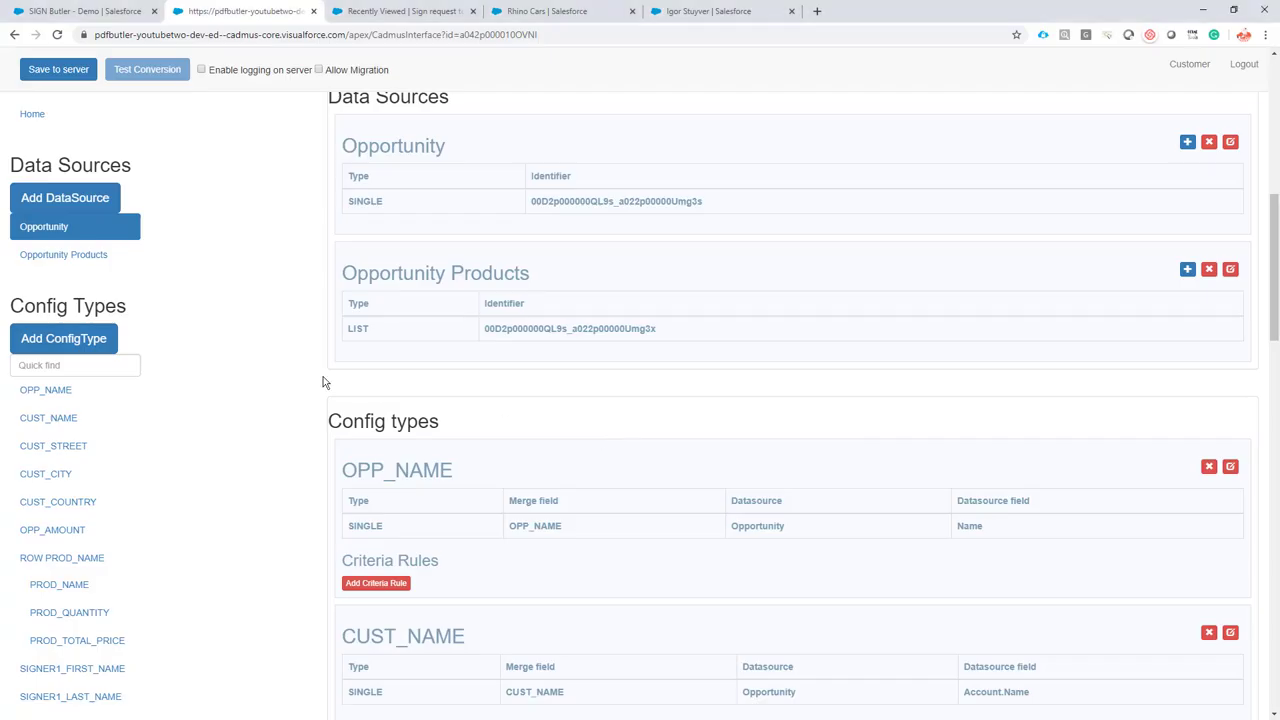
click(91, 338)
click(408, 146)
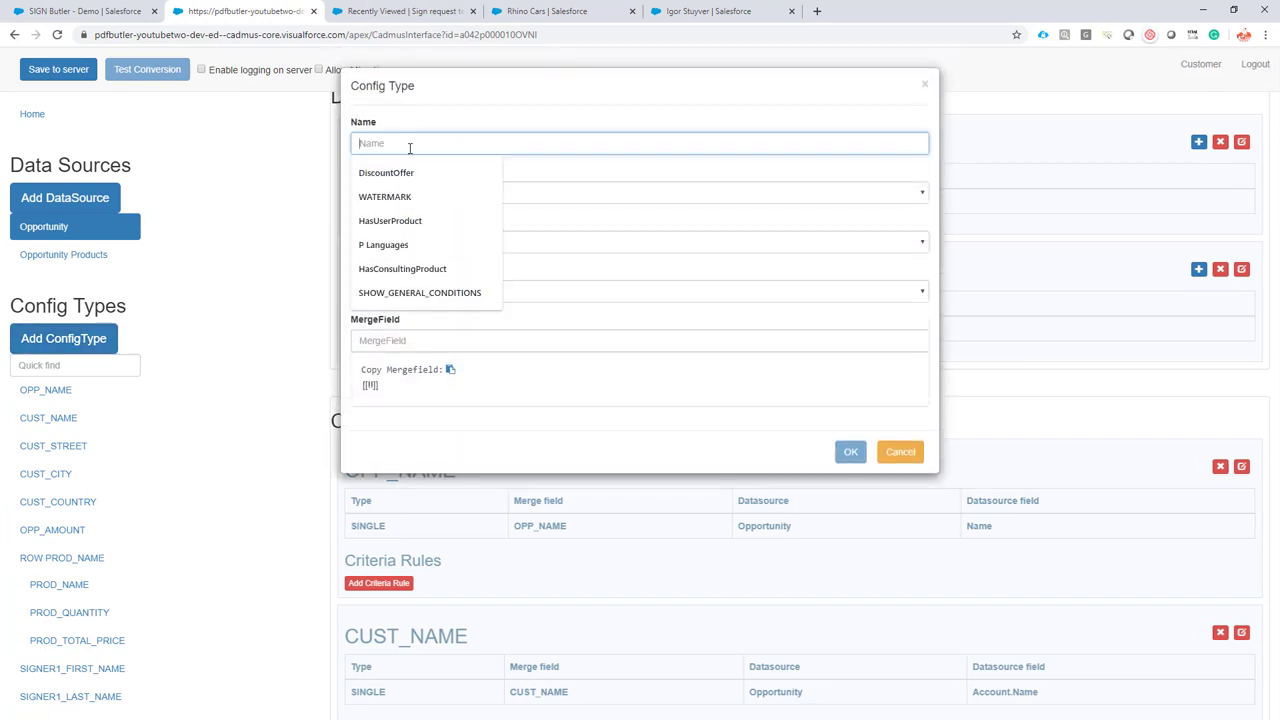
key(ctrl+v)
Map the config type to Opportunity field Signer_Contact_2__r.FirstName with merge field SIGNER2_FIRST_NAME, and confirm it.
click(390, 242)
click(400, 252)
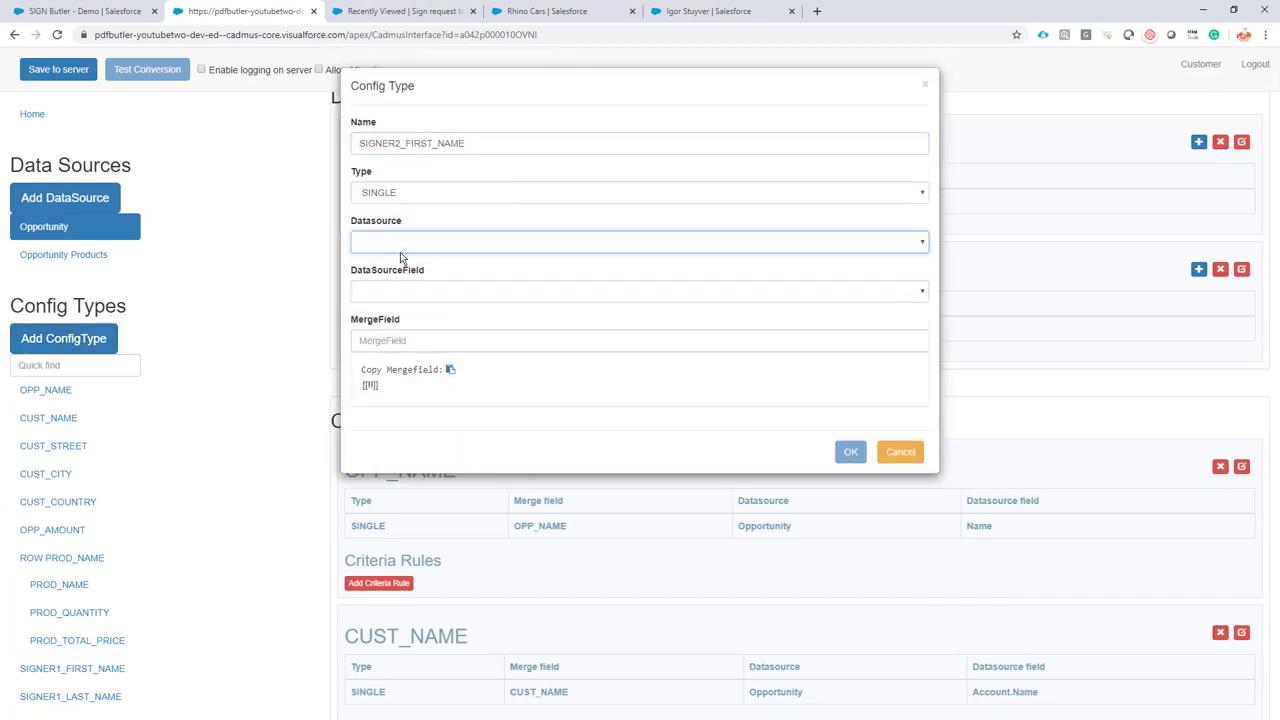
click(393, 251)
click(392, 251)
click(393, 252)
click(390, 258)
click(400, 291)
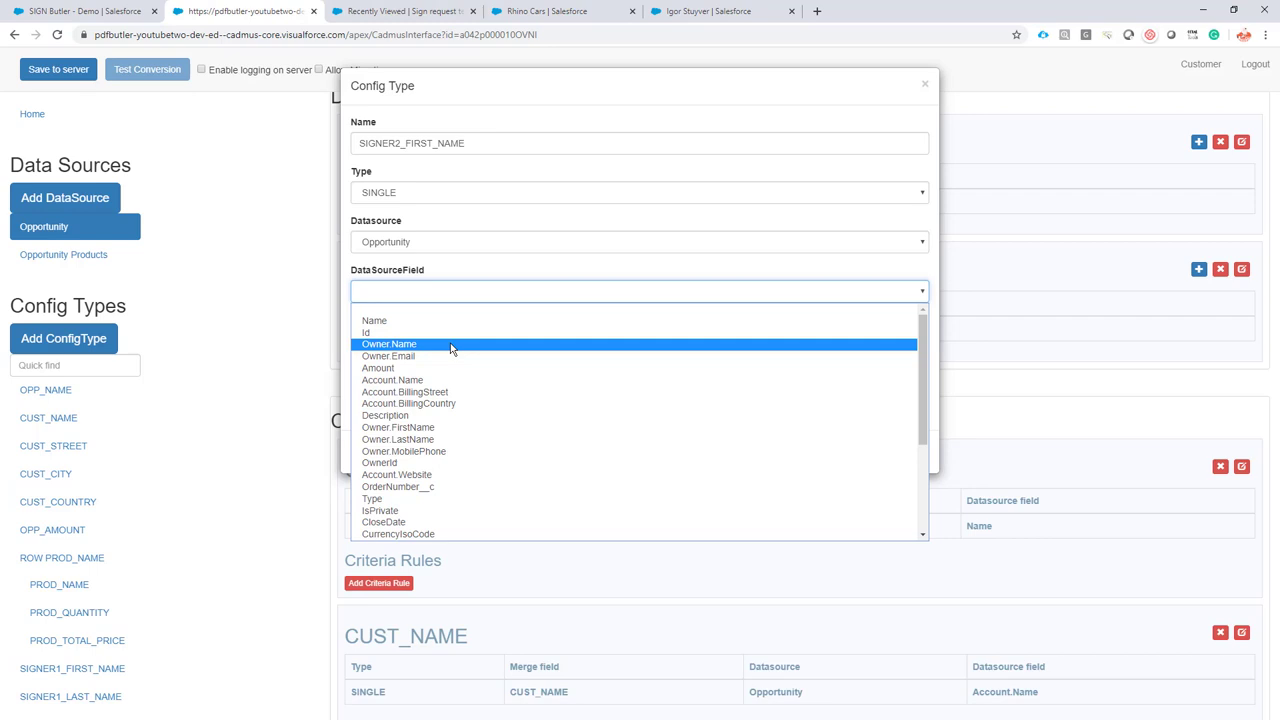
scroll(466, 390, down, 3)
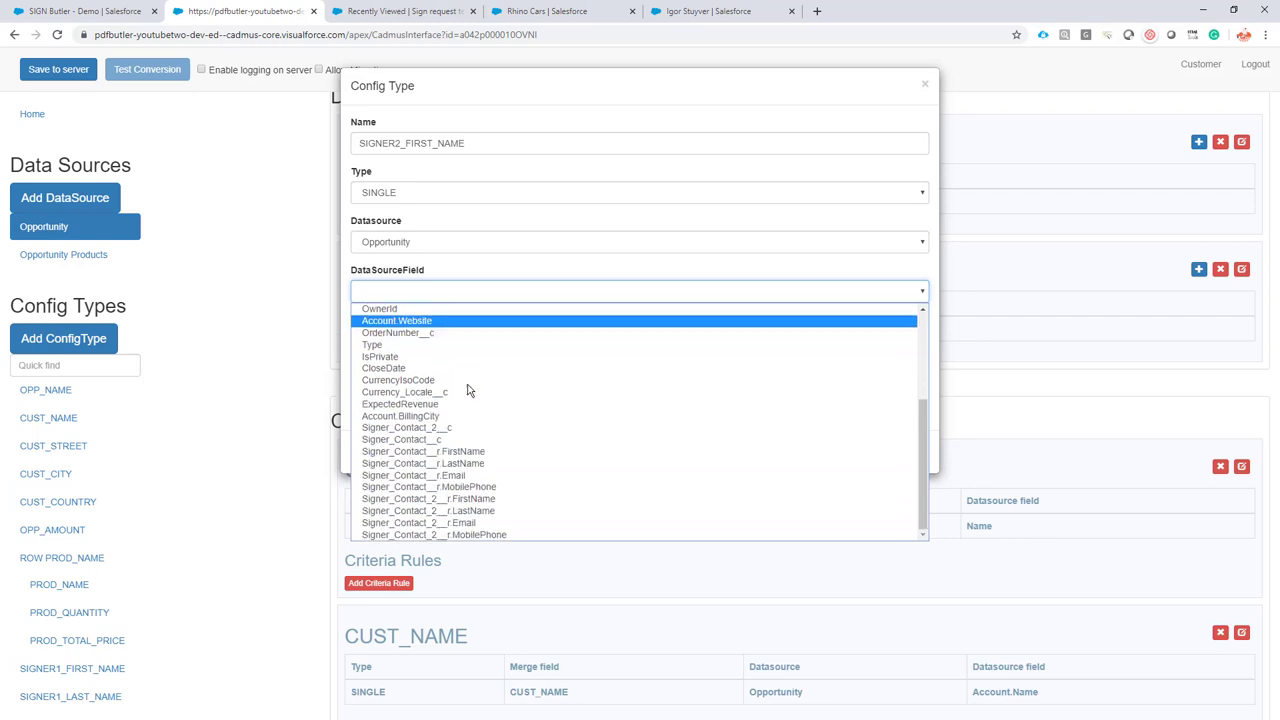
click(500, 498)
click(423, 343)
key(ctrl+v)
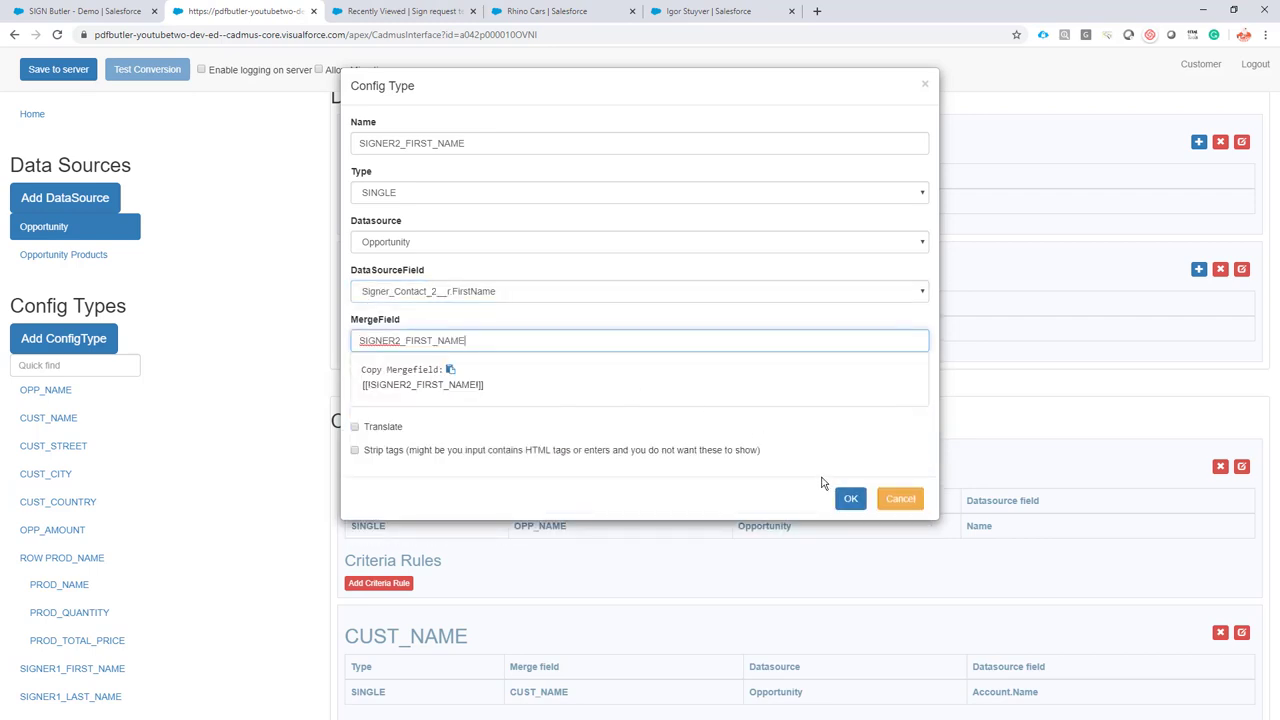
click(850, 498)
Copy SIGNER2_LAST_NAME from the Word template's signature part and use it as the name of another new config type.
key(alt+Tab)
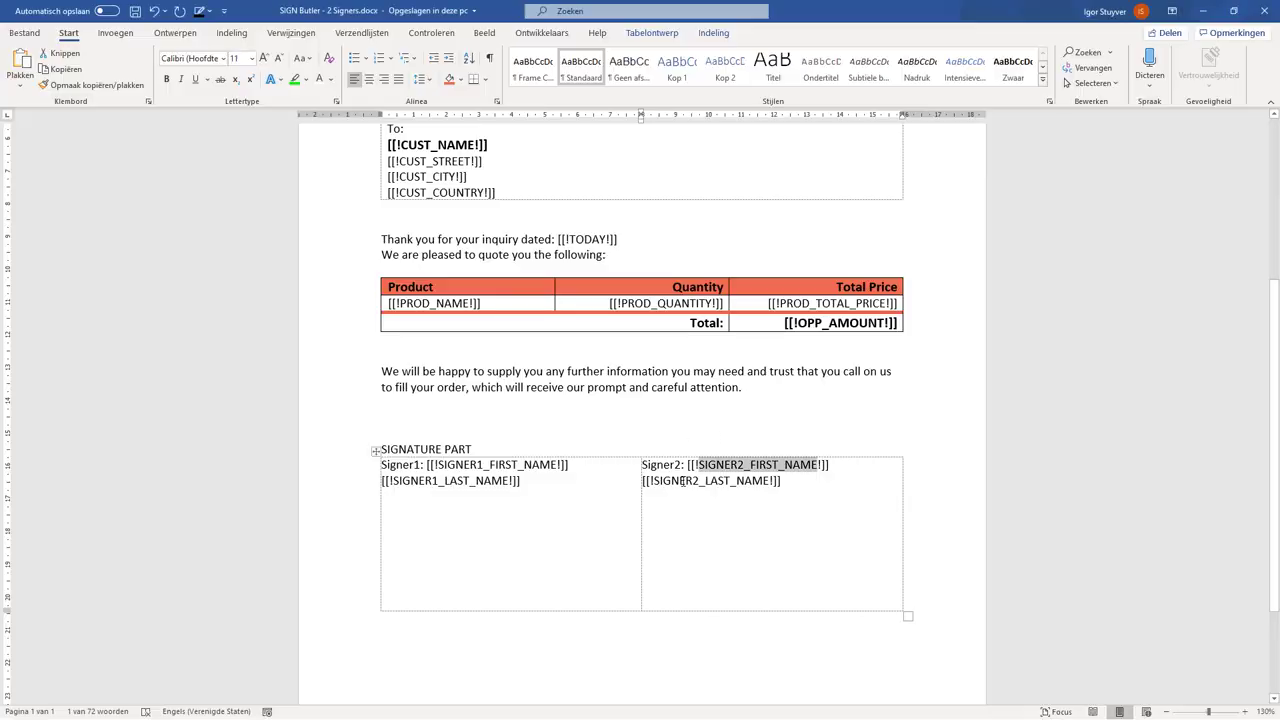
drag(654, 481, 770, 481)
key(ctrl+c)
key(alt+Tab)
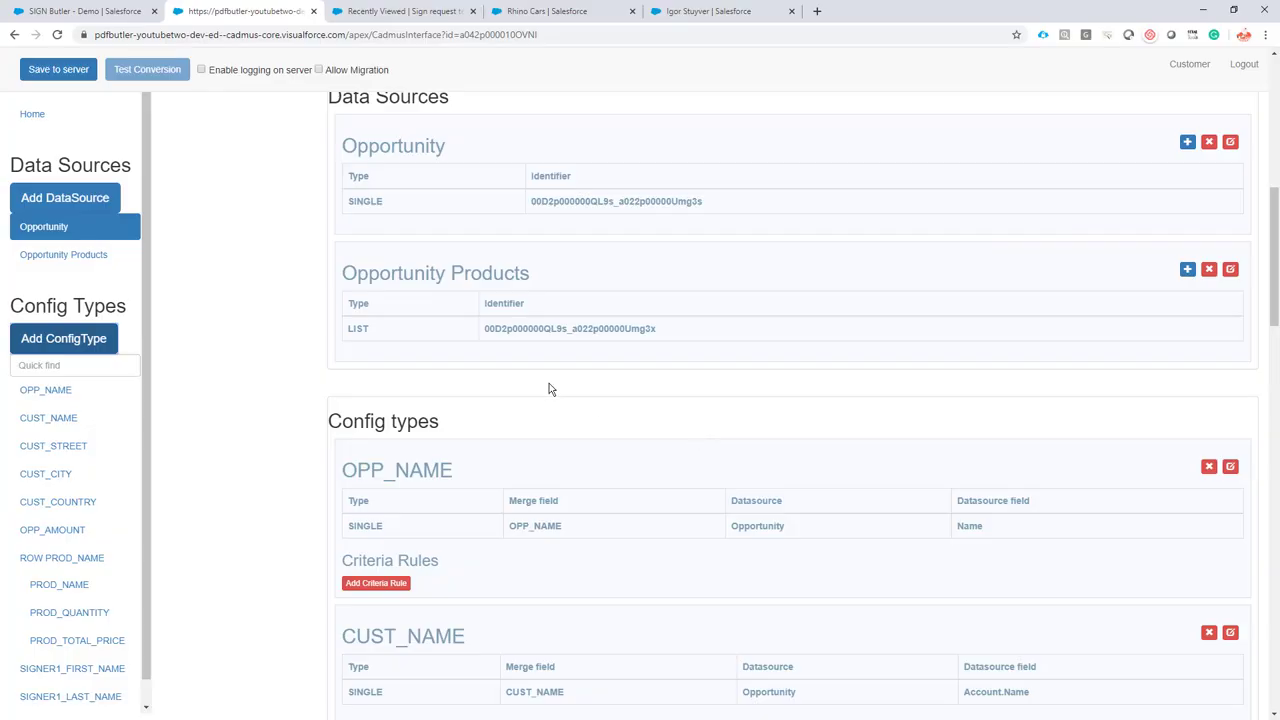
click(95, 338)
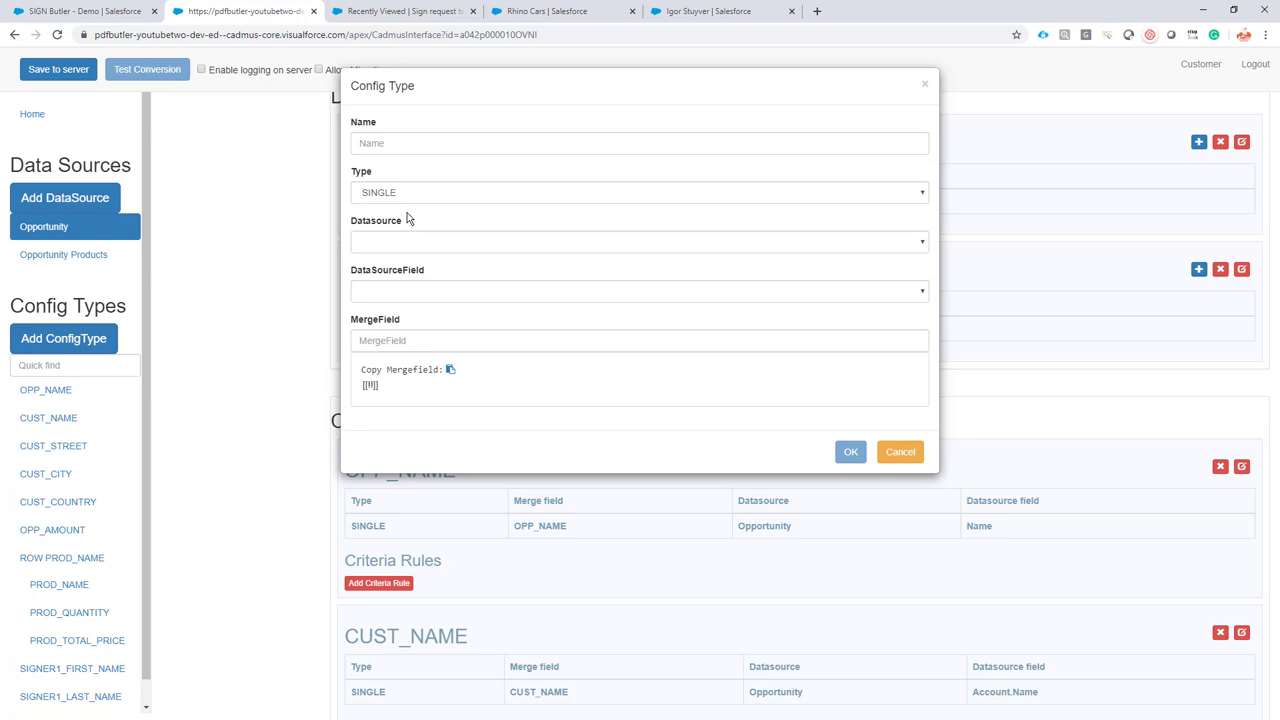
click(391, 143)
key(ctrl+v)
Map the config type to Opportunity field Signer_Contact_2__r.LastName with merge field SIGNER2_LAST_NAME, and confirm it.
click(386, 241)
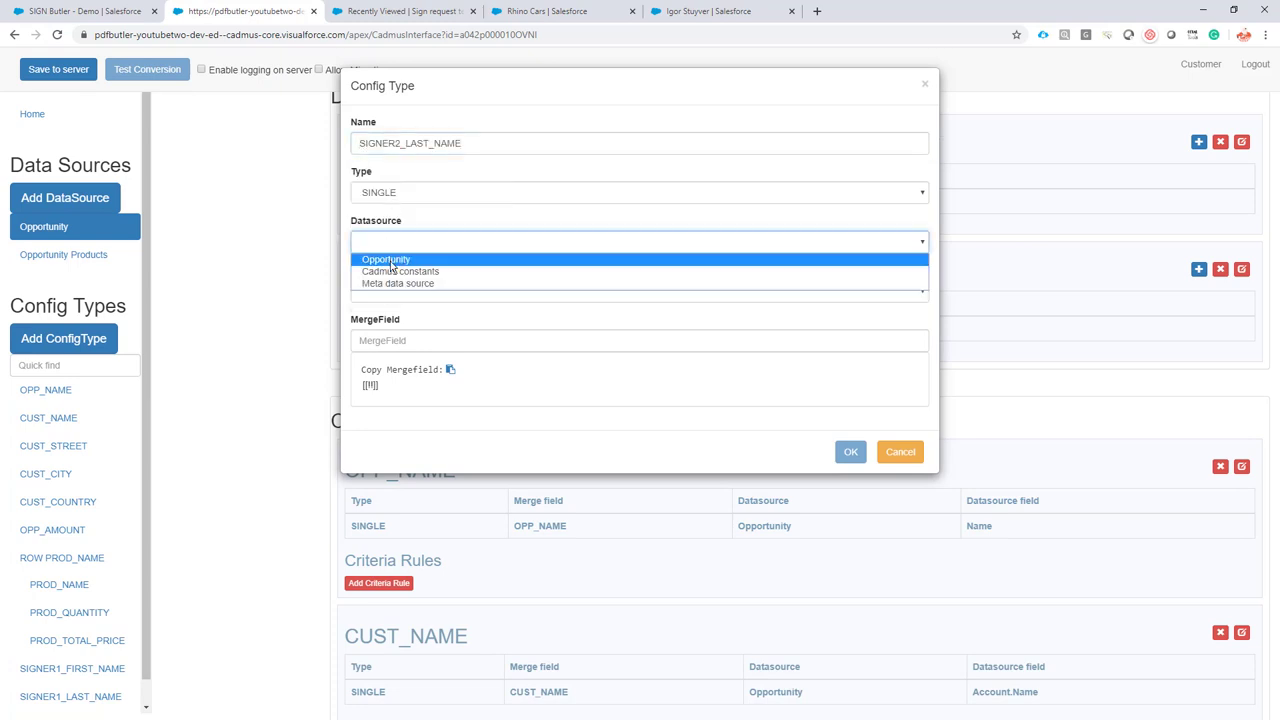
click(391, 262)
click(386, 290)
scroll(443, 371, down, 10)
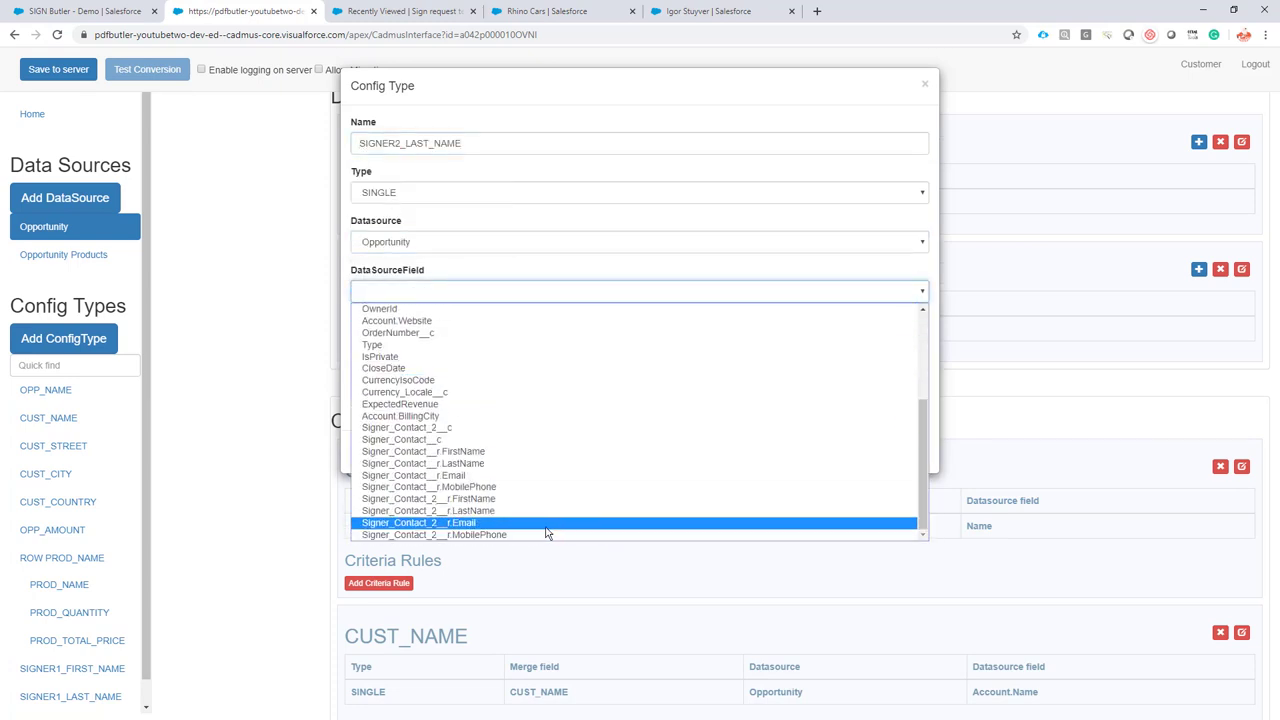
click(520, 512)
click(420, 340)
key(ctrl+v)
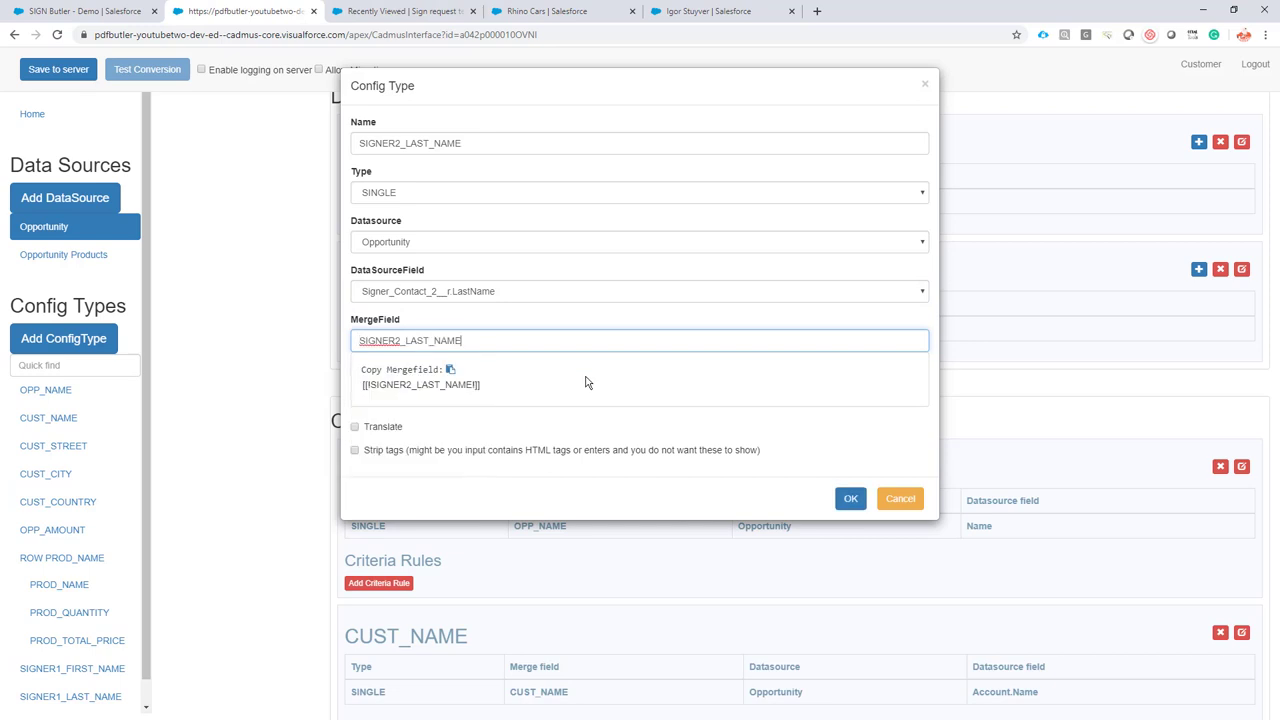
click(850, 497)
Save the doc config to the server and compare its config types with the Word template's signer merge fields.
click(63, 70)
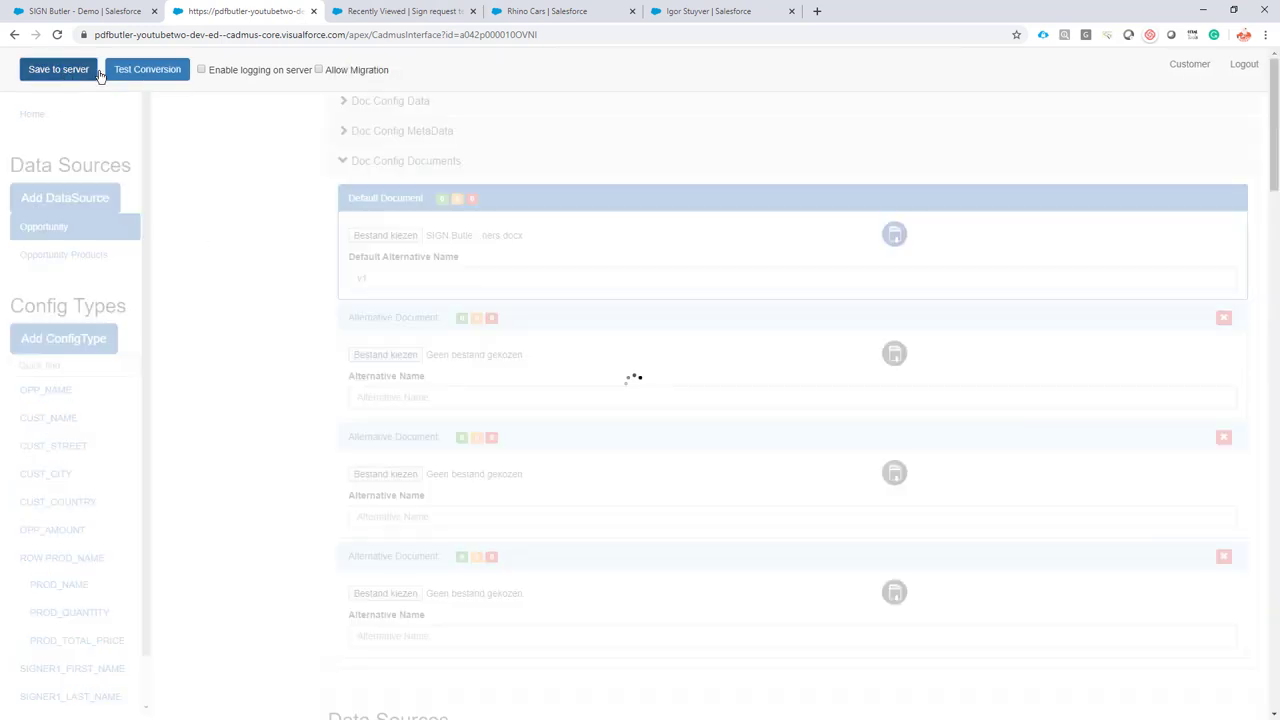
scroll(49, 343, down, 1)
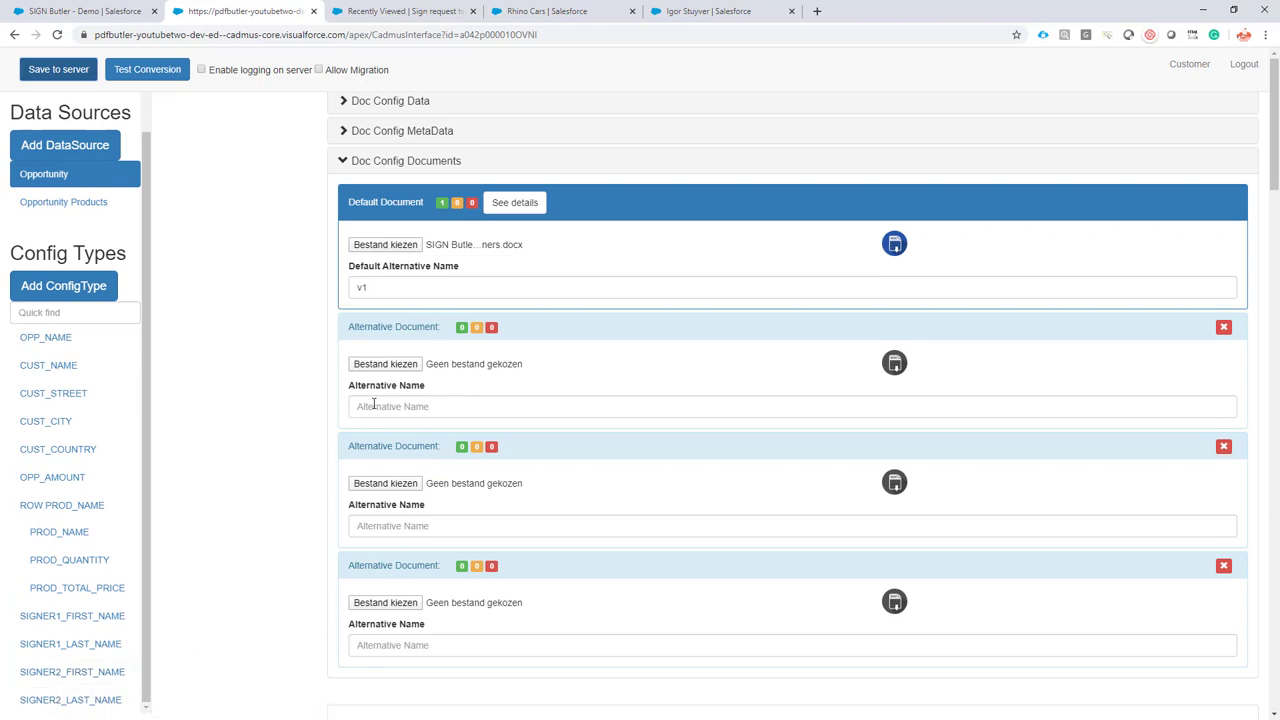
key(alt+Tab)
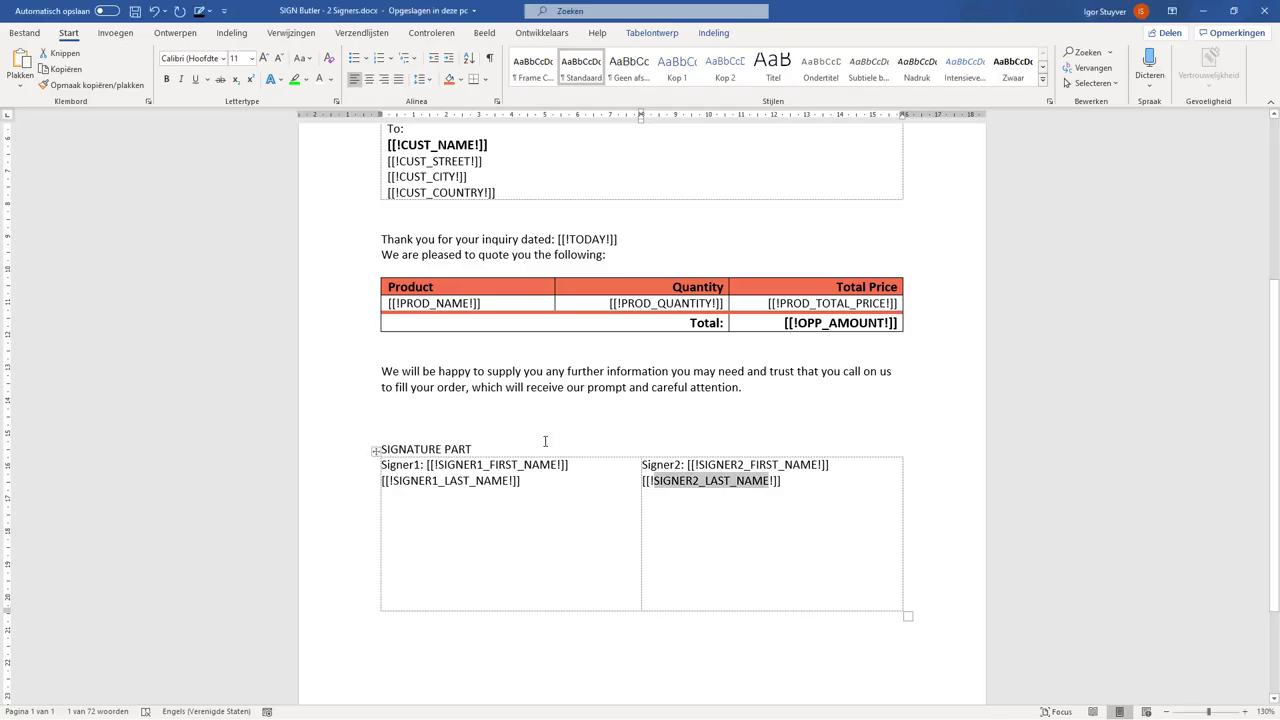
key(alt+Tab)
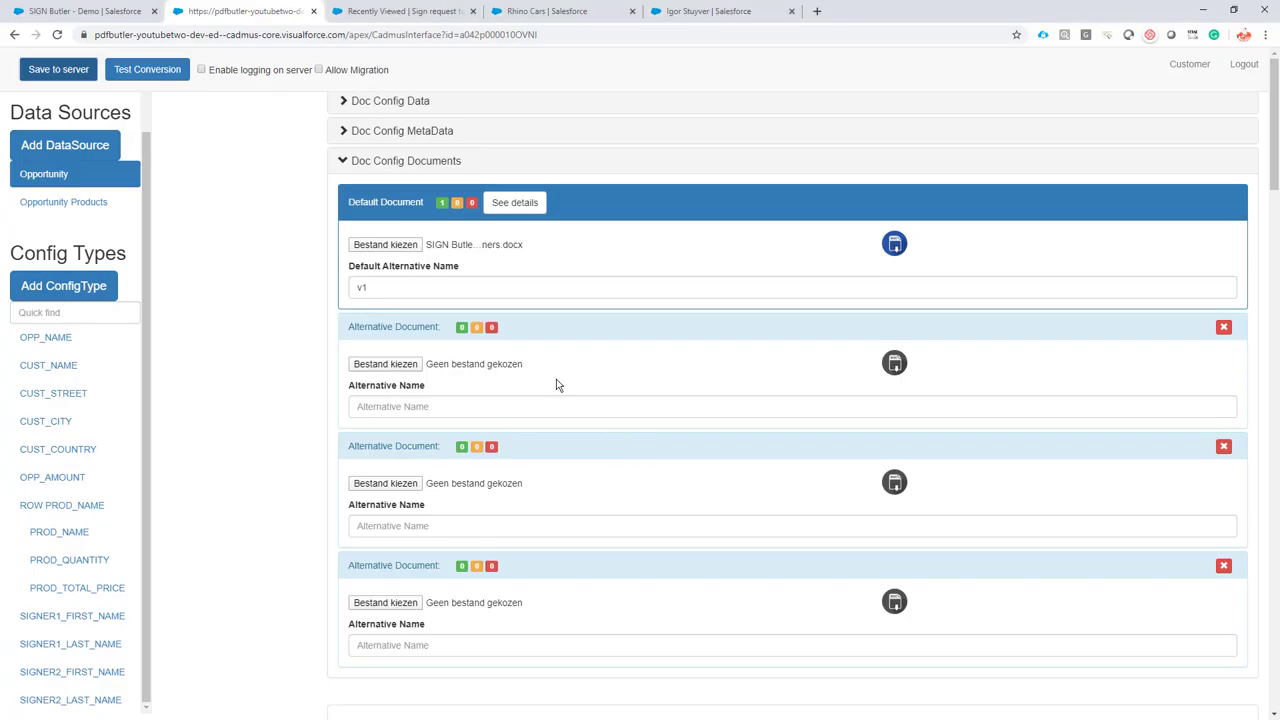
Open the sign request template "Sign butler demo - 1 signer" in SIGN Butler and copy its name.
click(63, 14)
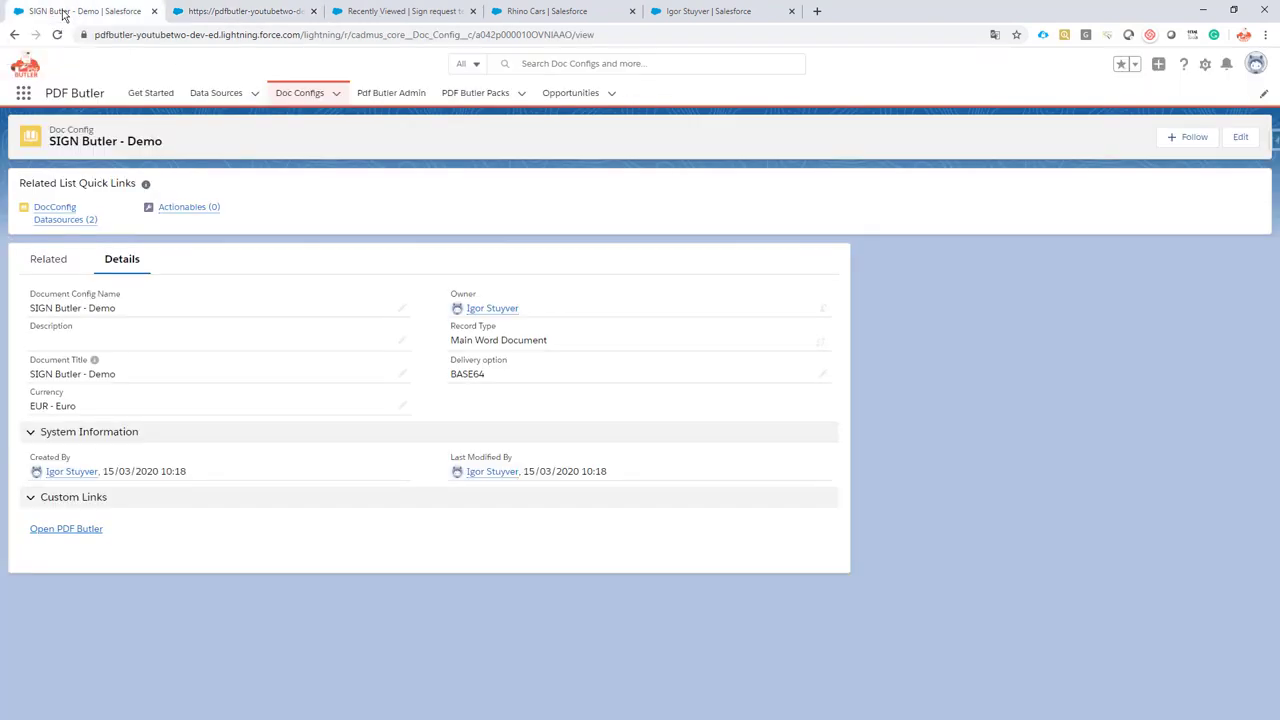
click(400, 13)
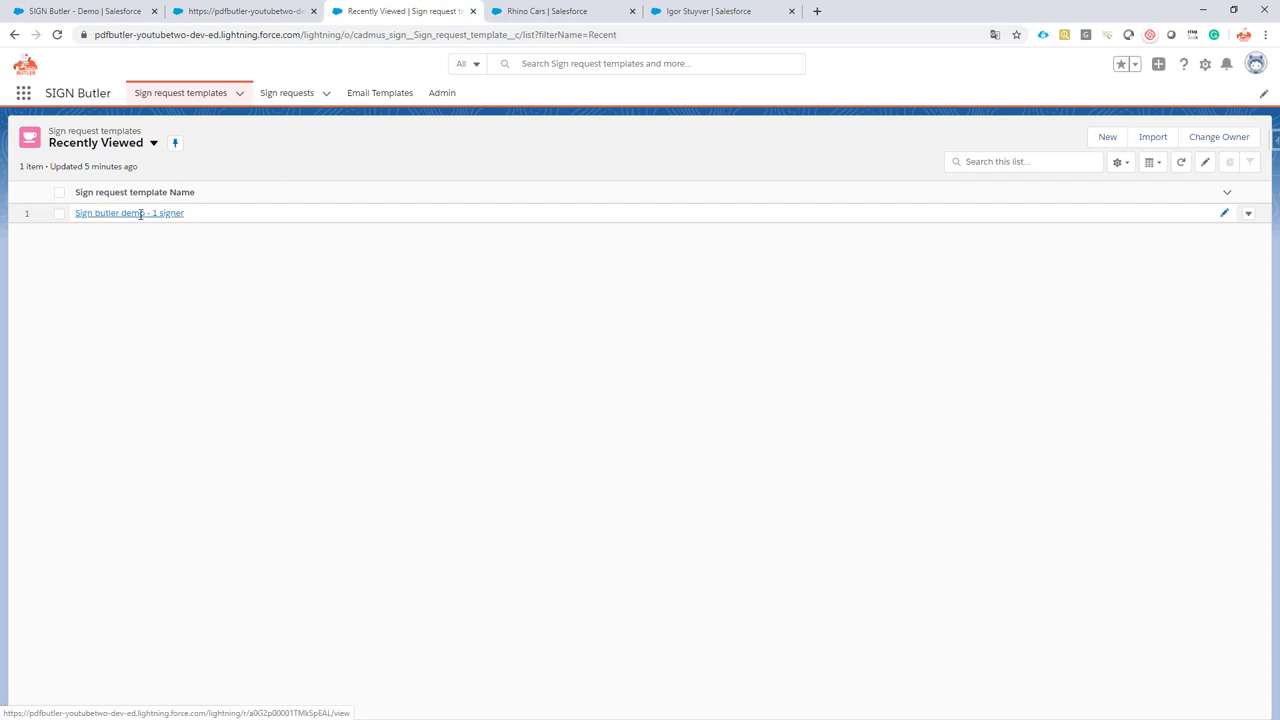
click(106, 214)
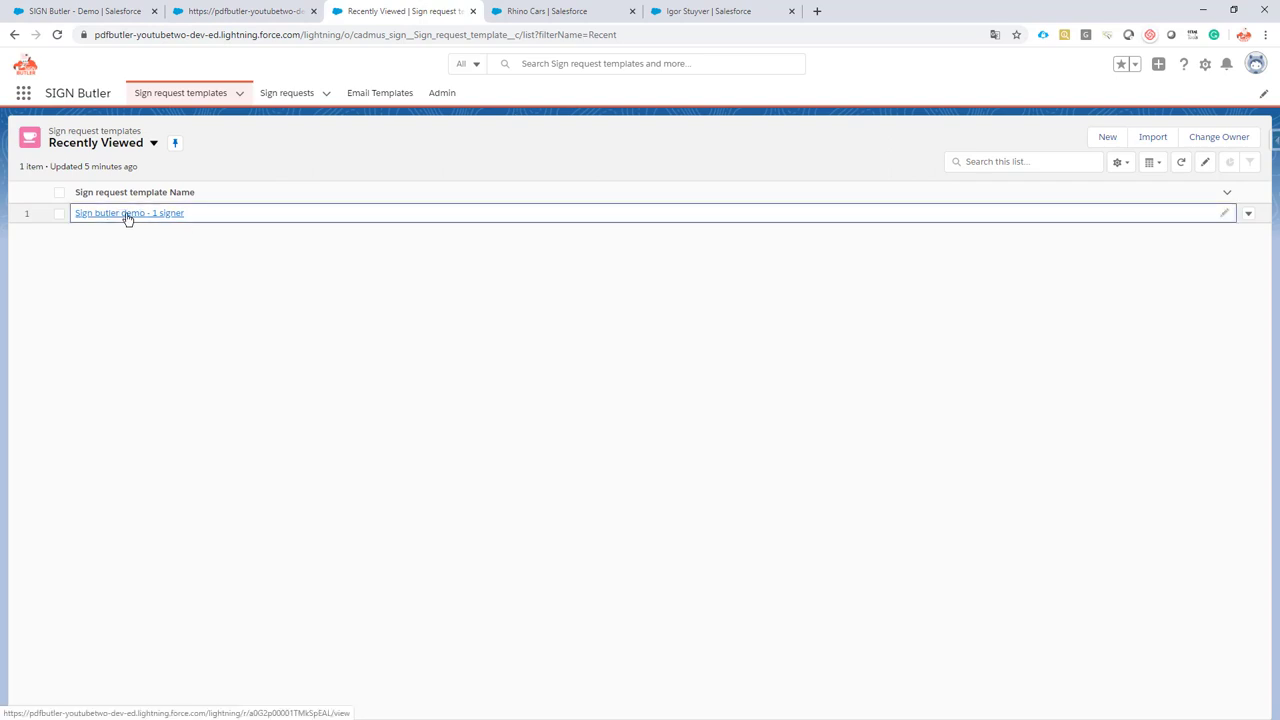
click(185, 217)
drag(150, 234, 33, 232)
key(ctrl+c)
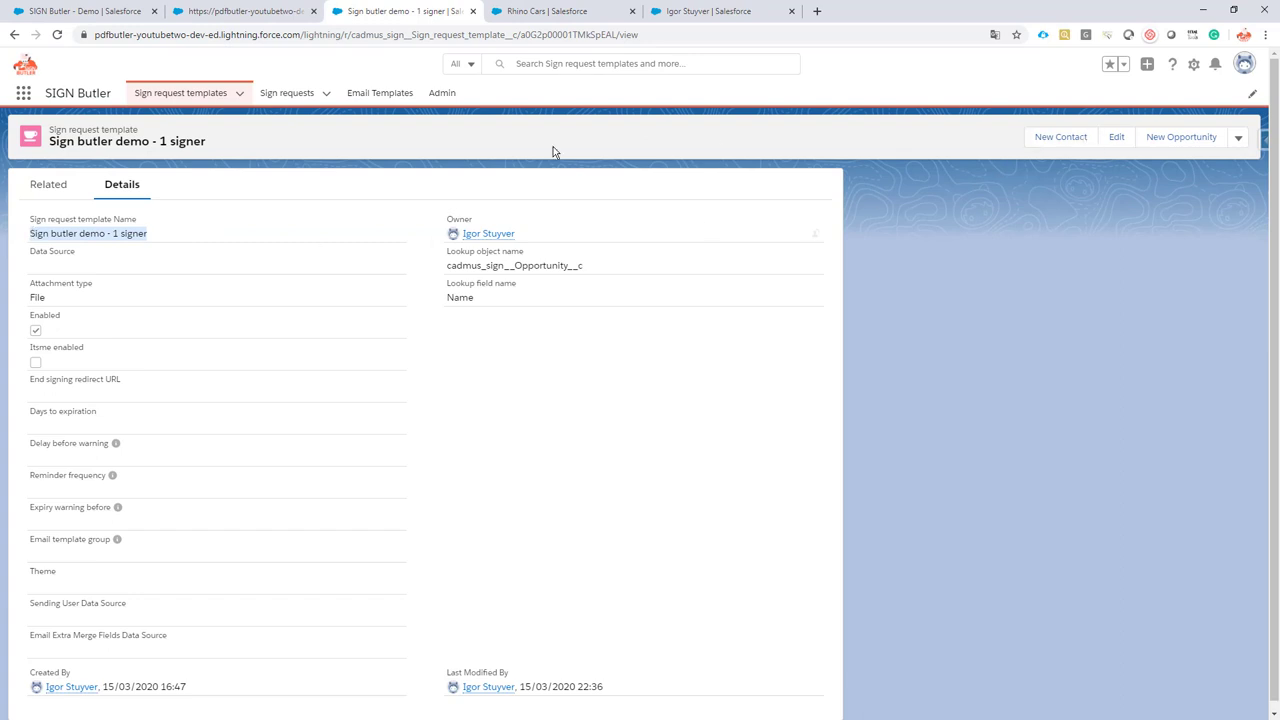
Create a new sign request template and name it "Sign butler demo - 2 signers".
click(238, 96)
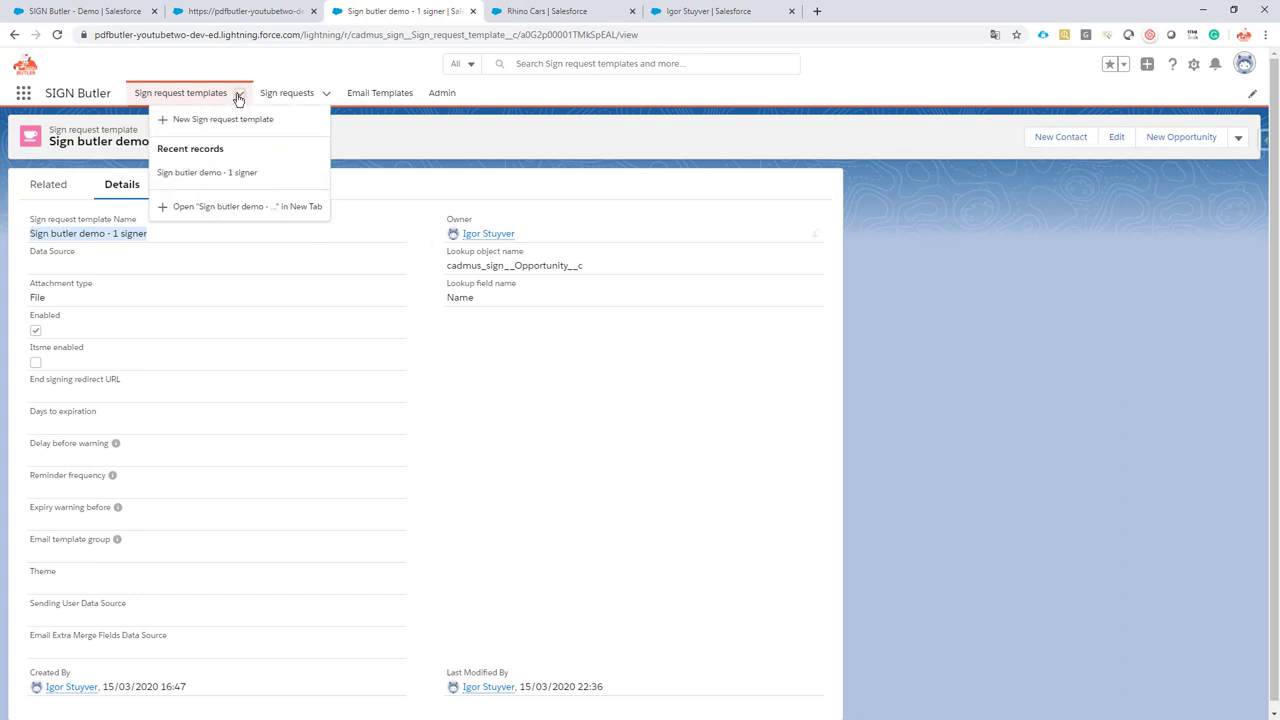
click(182, 120)
click(125, 276)
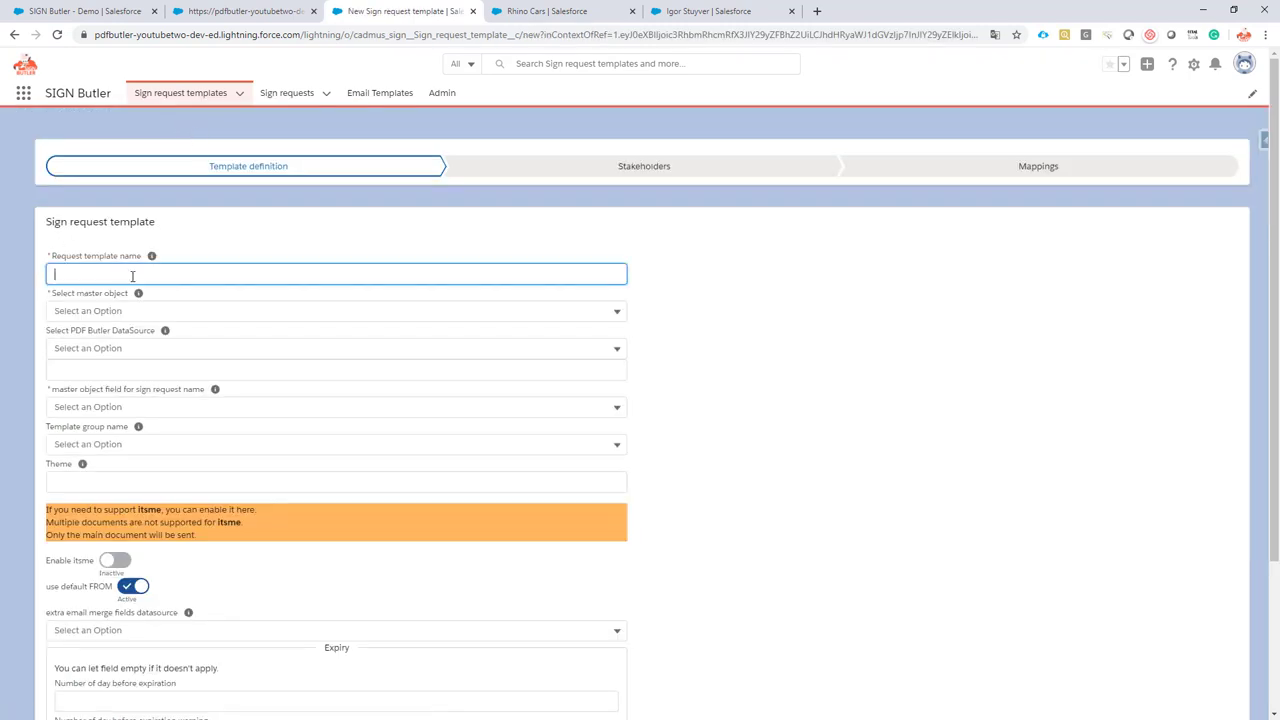
key(ctrl+v)
text(s)
Set the template's master object and PDF Butler data source to Opportunity, use Name for the sign request name, and proceed to the stakeholders.
click(113, 311)
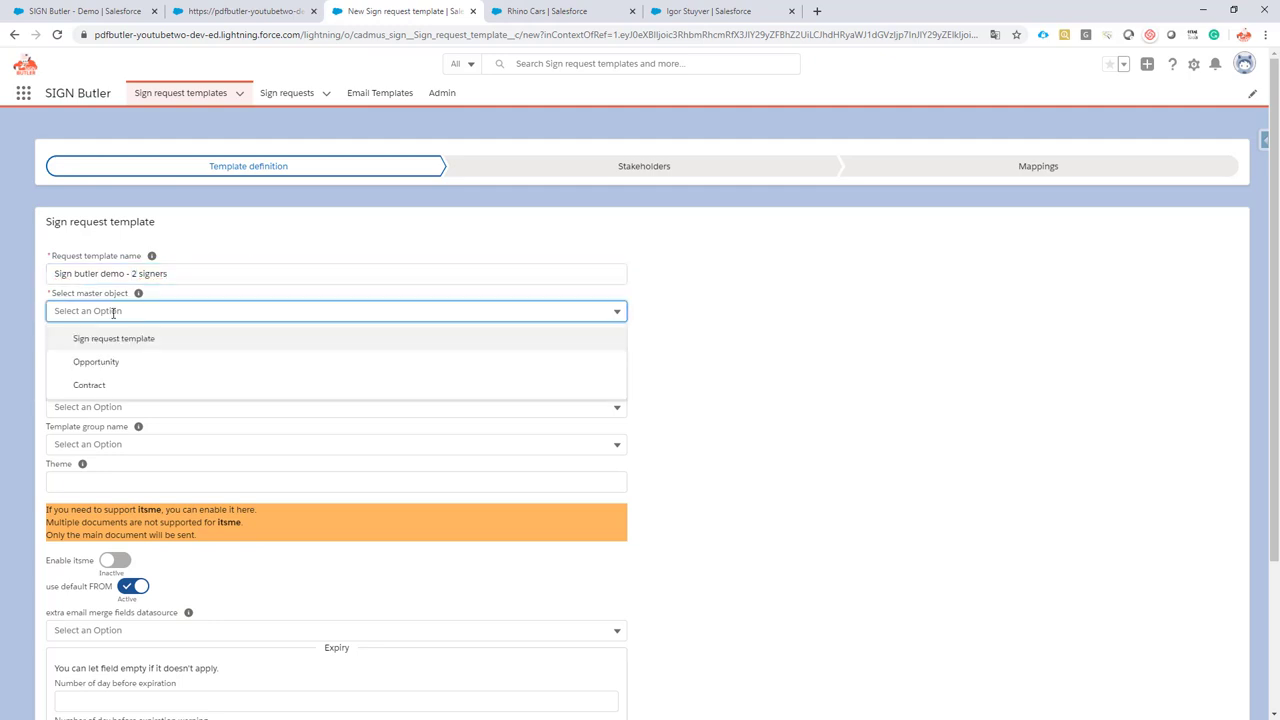
click(110, 362)
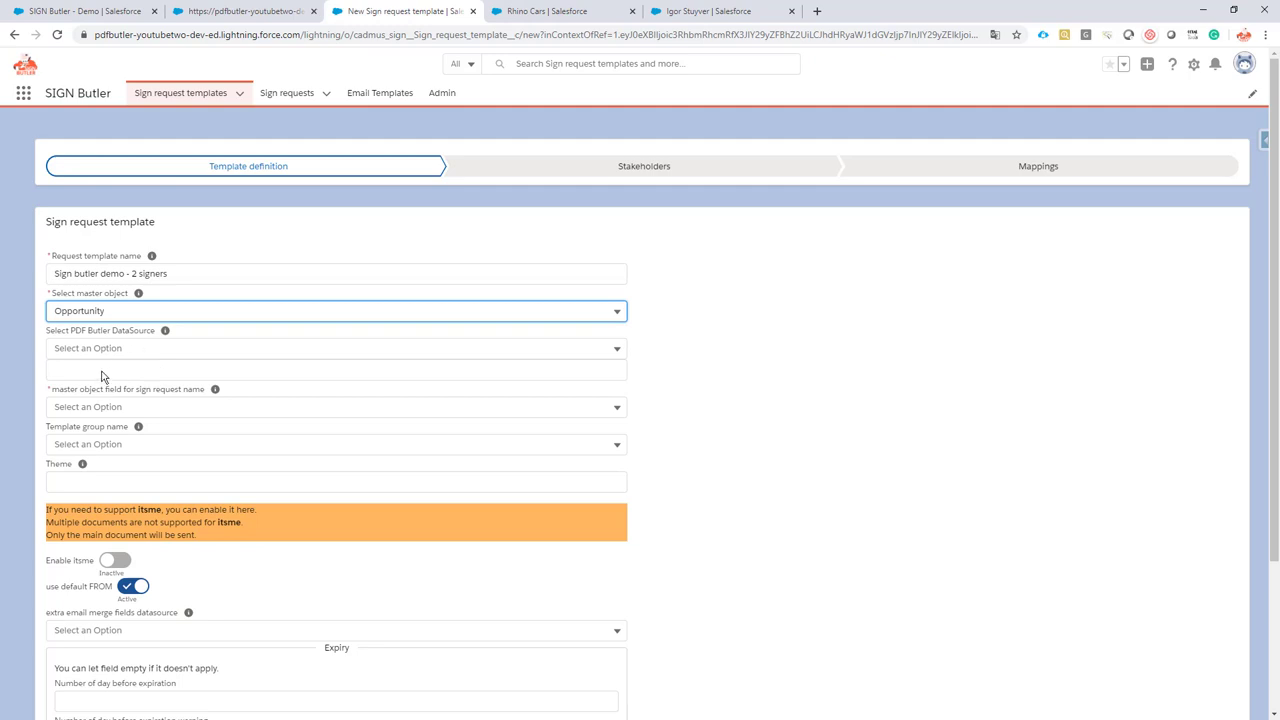
click(97, 349)
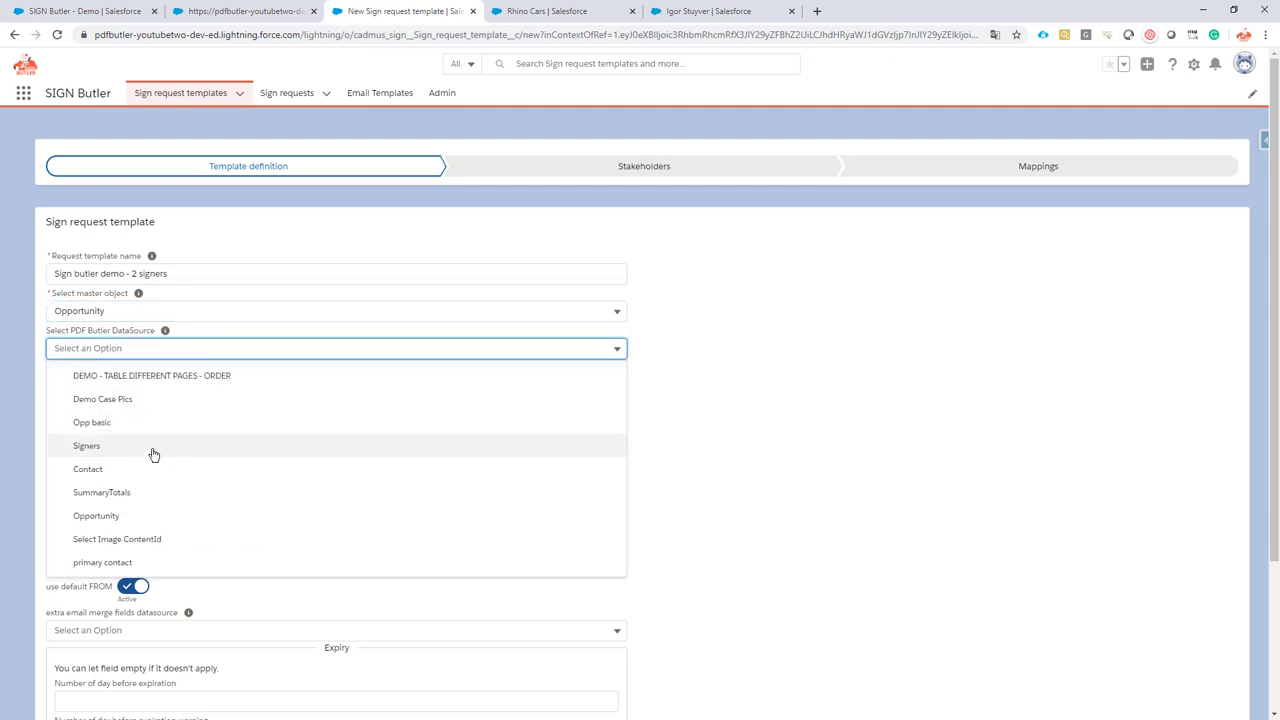
click(150, 516)
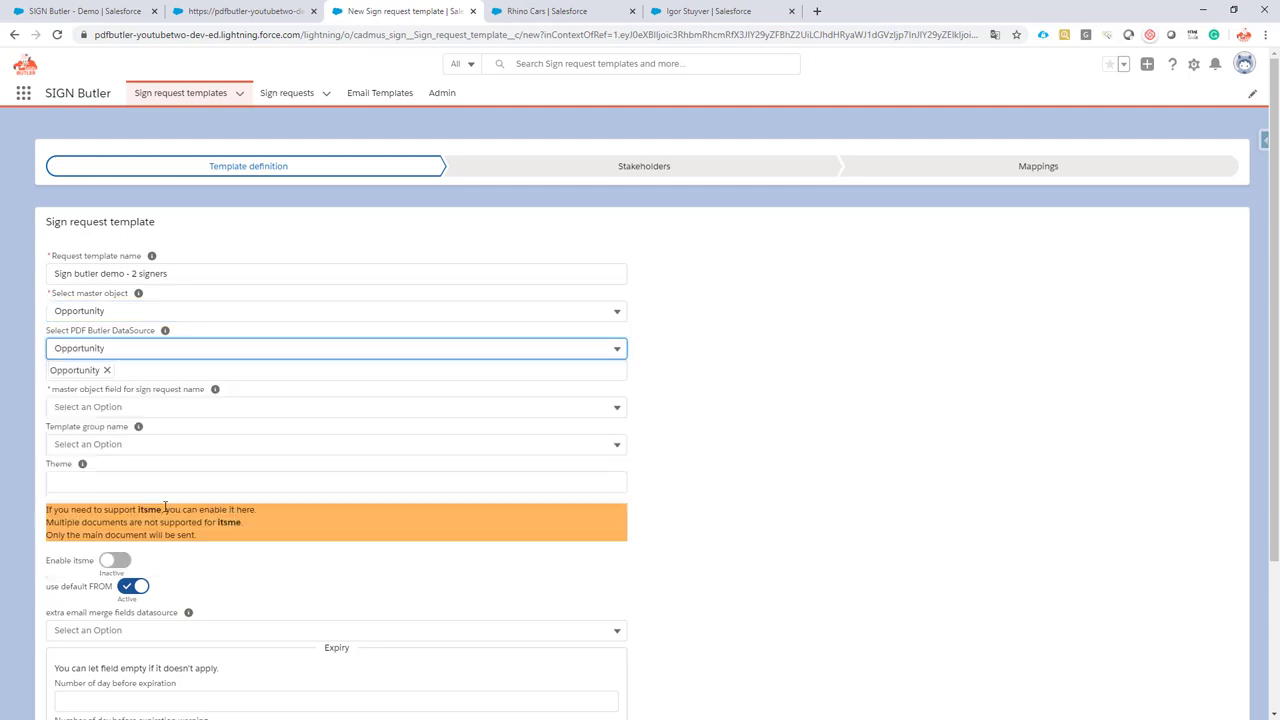
click(85, 408)
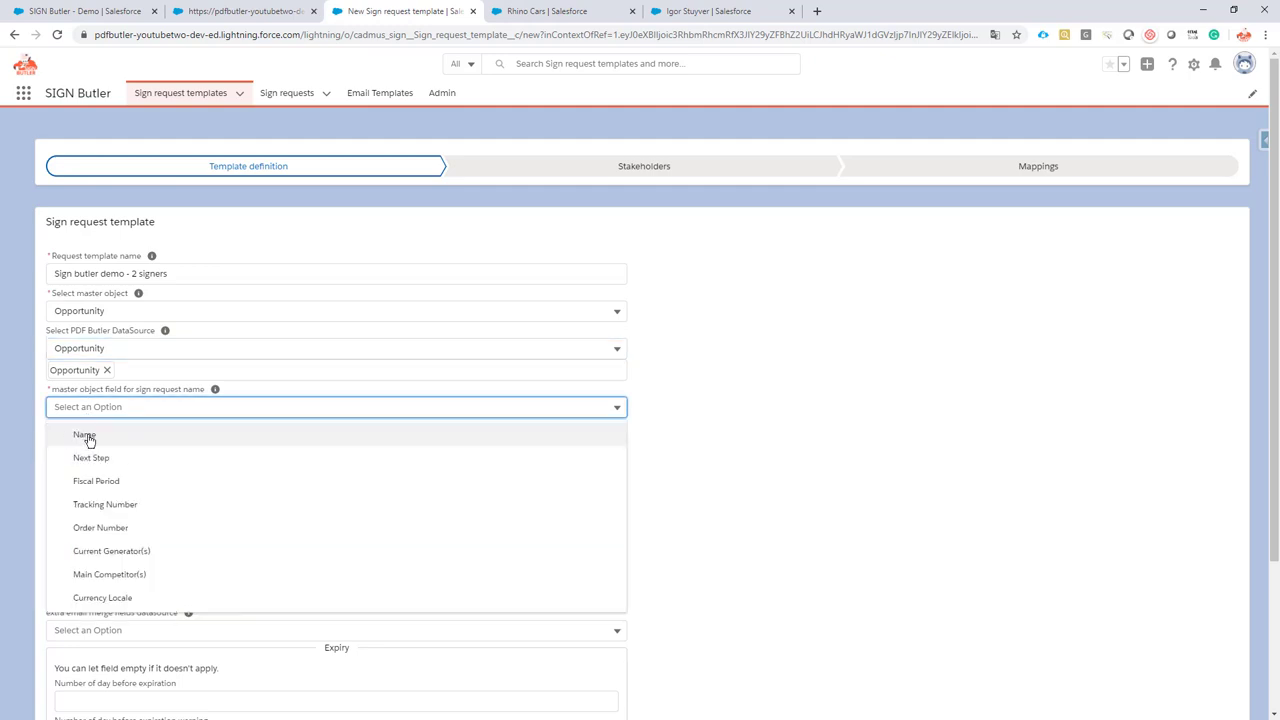
click(88, 437)
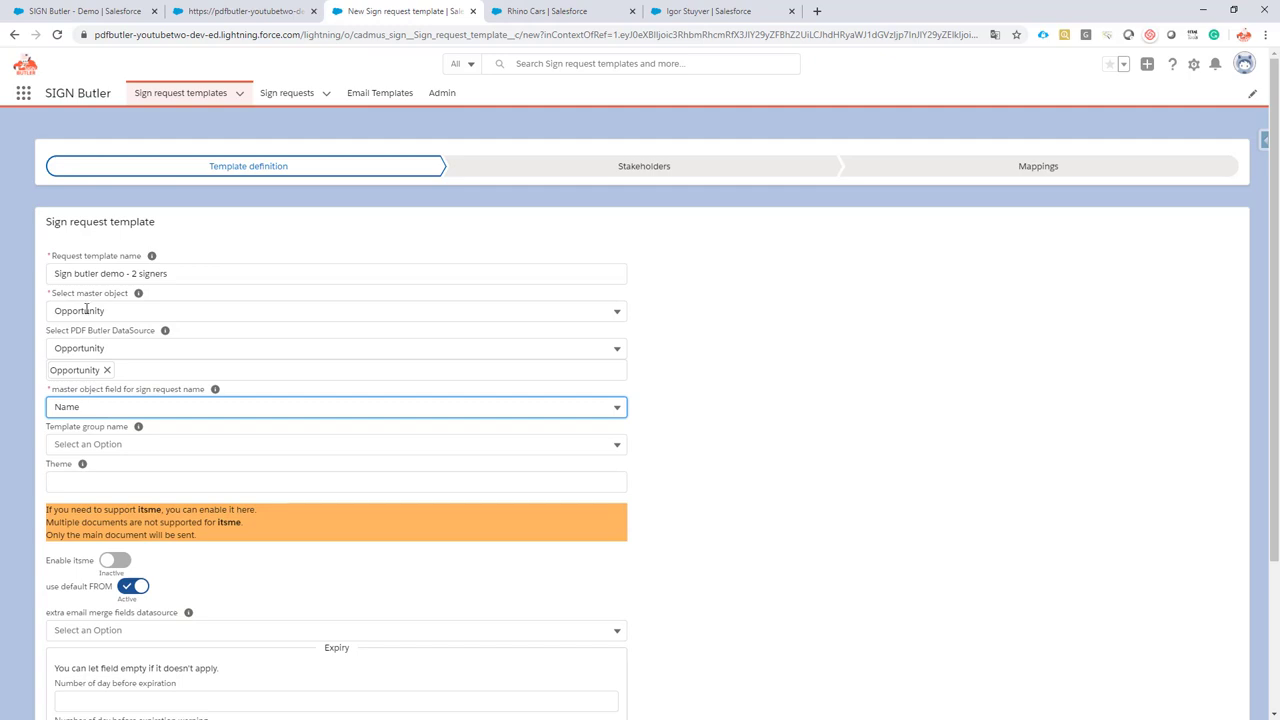
scroll(90, 380, down, 2)
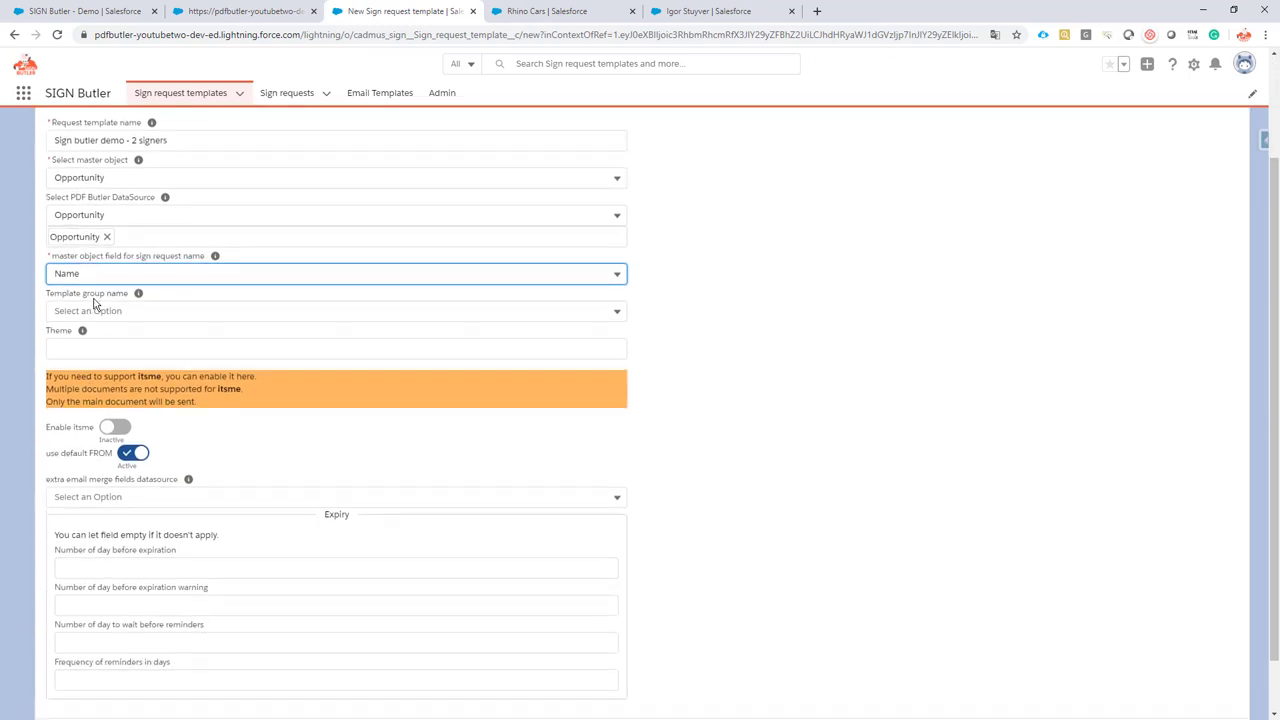
scroll(245, 367, down, 1)
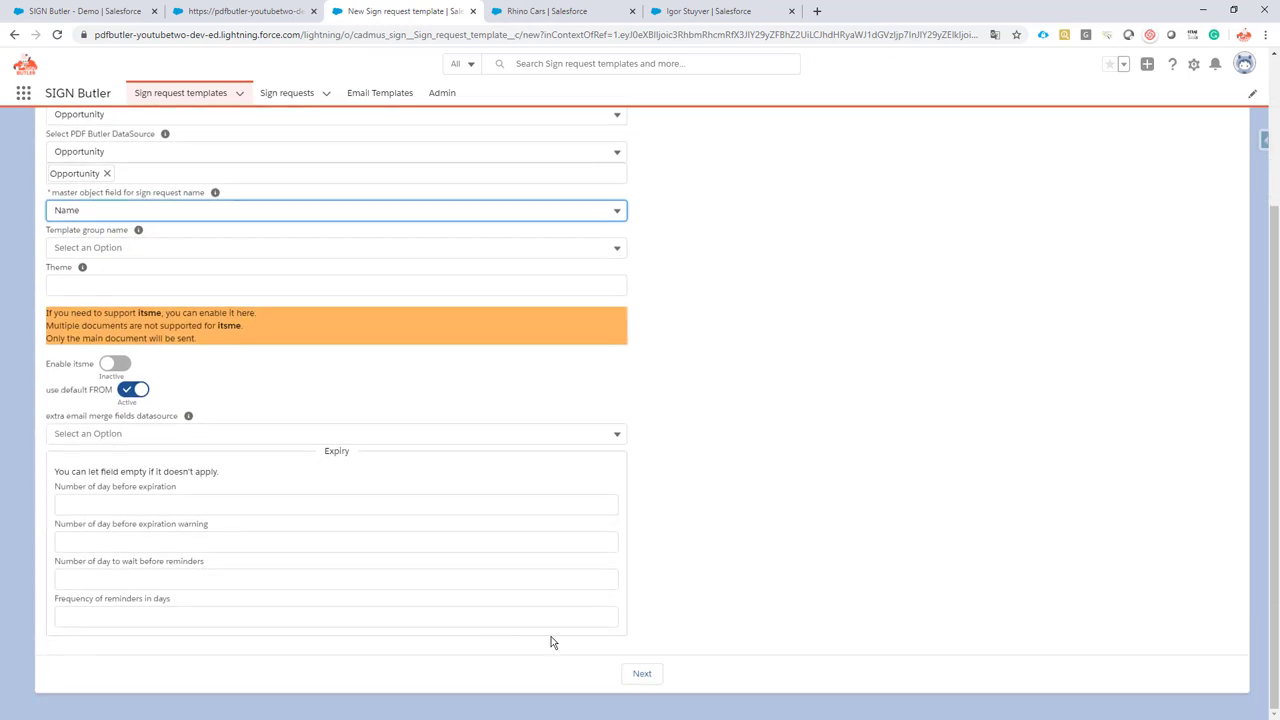
click(642, 675)
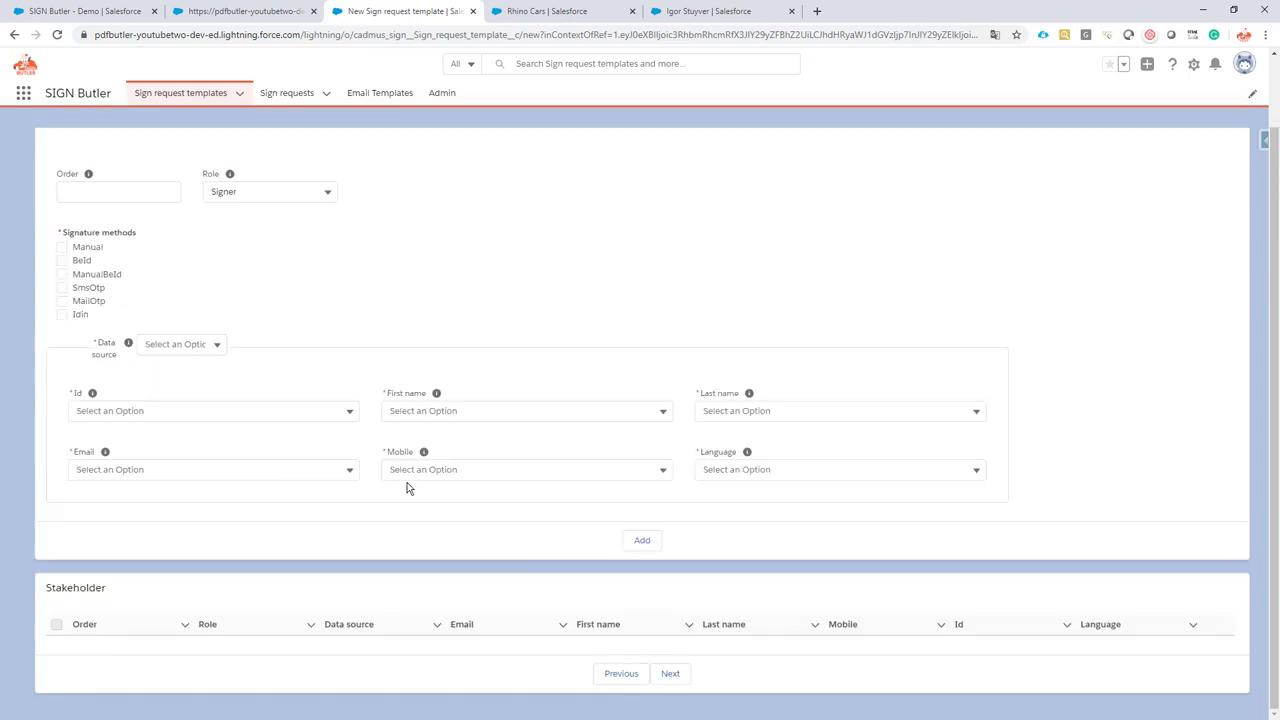
Define the first stakeholder with order 1, role Signer, signature method Manual and data source Opportunity.
click(99, 192)
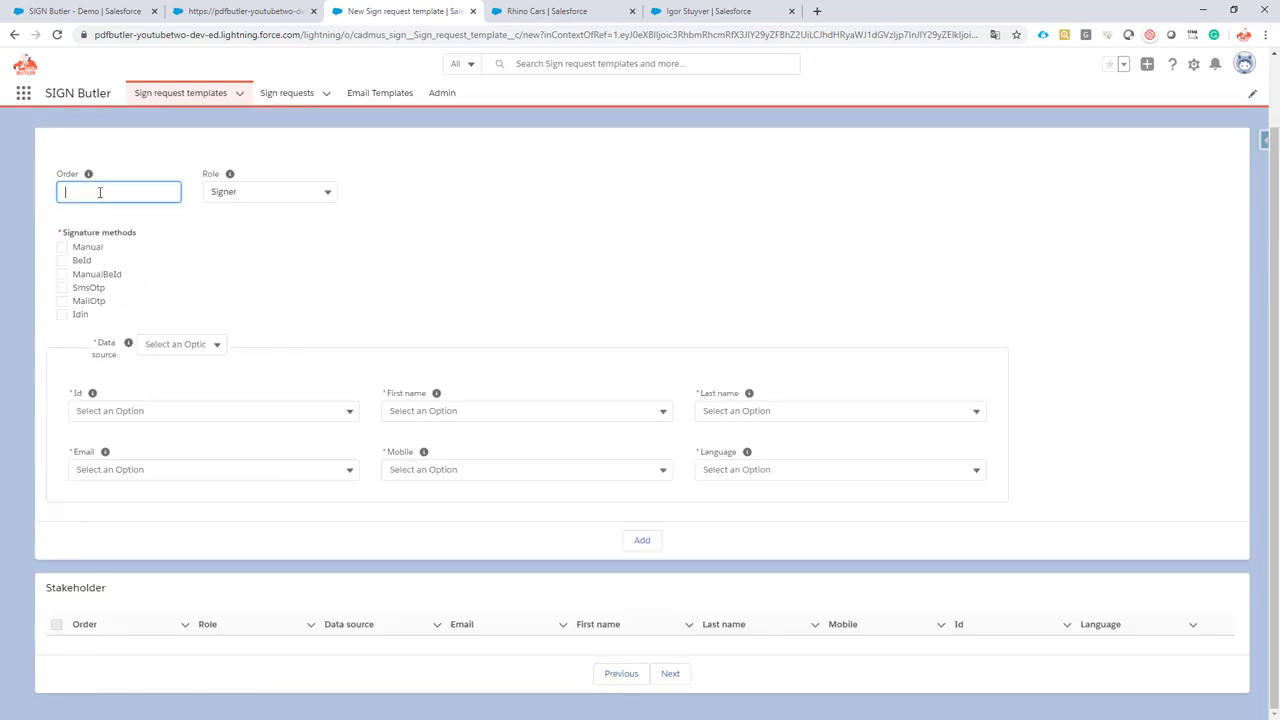
click(234, 191)
click(211, 194)
click(77, 249)
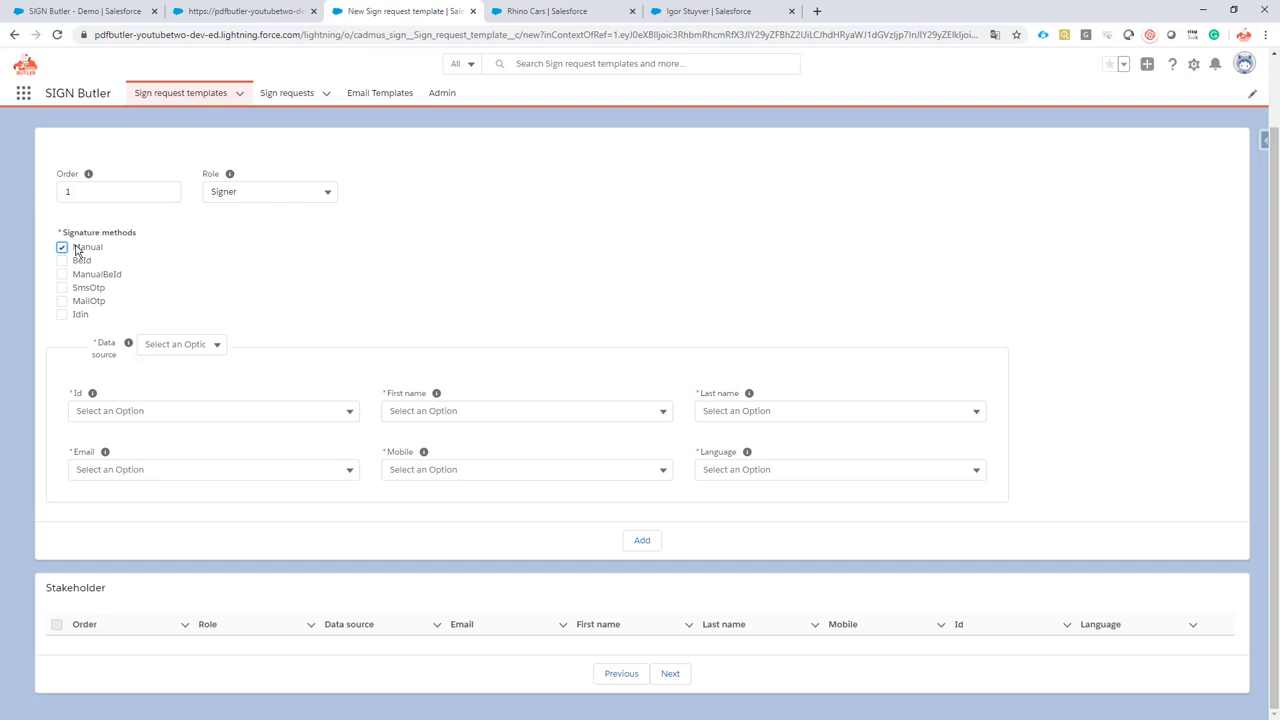
click(153, 346)
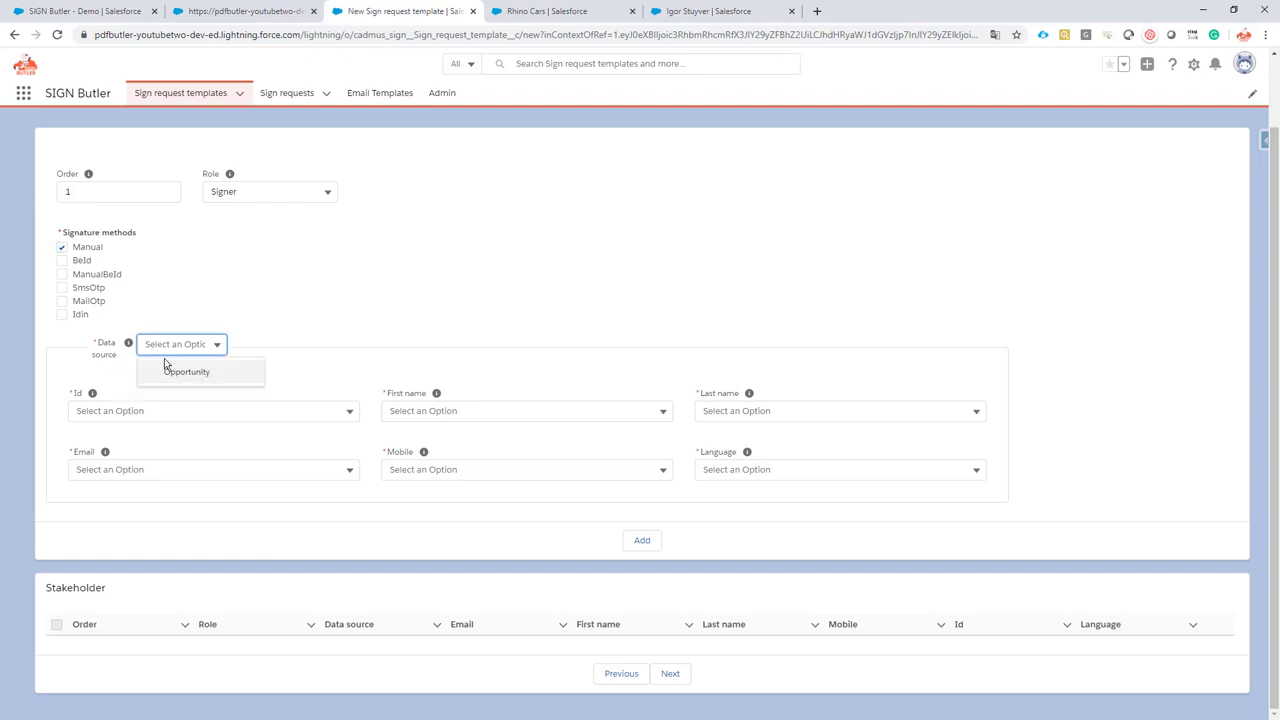
click(164, 371)
Map the first signer's Id to Signer_Contact__c, first name to Signer_Contact__r.FirstName and last name to Signer_Contact__r.LastName.
click(145, 409)
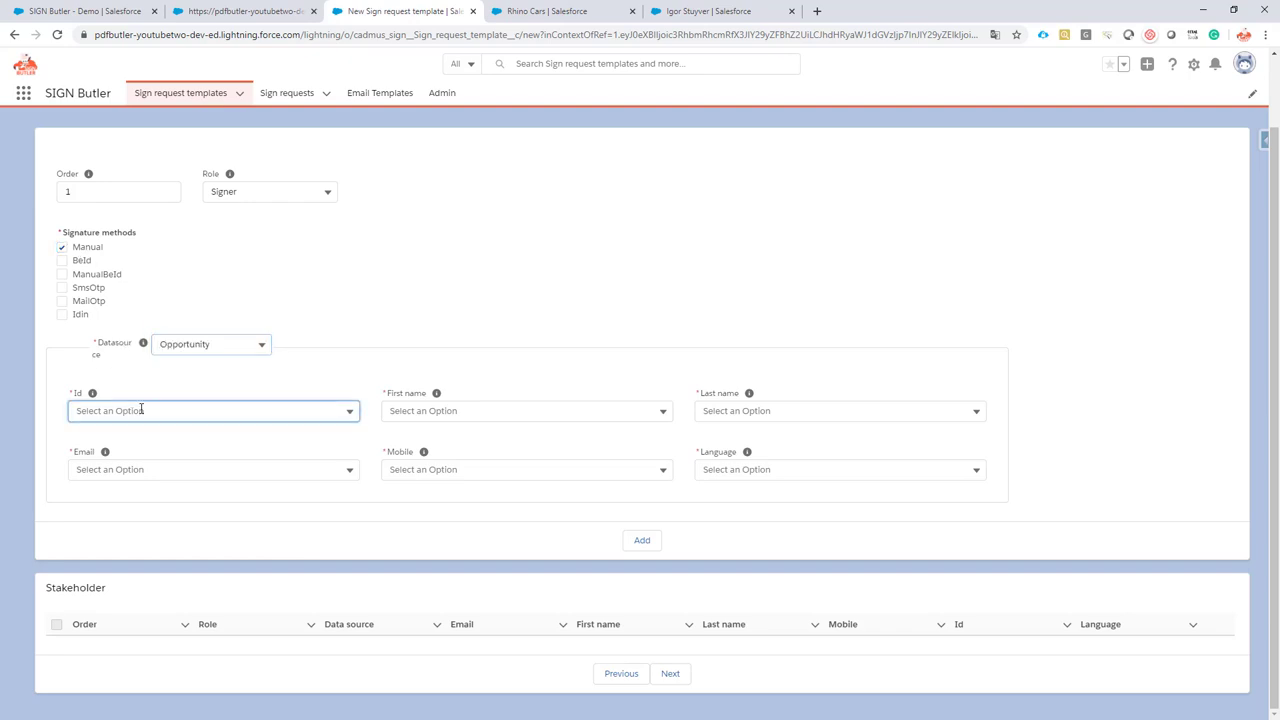
scroll(171, 451, down, 10)
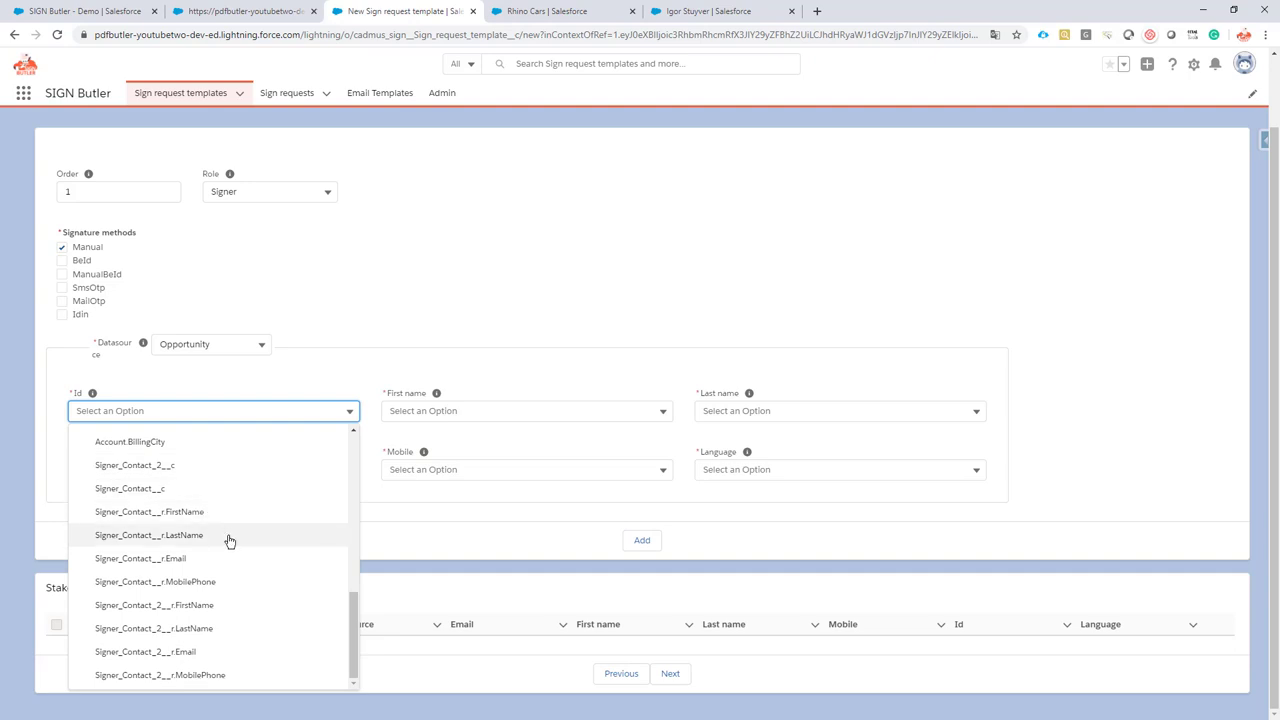
click(123, 490)
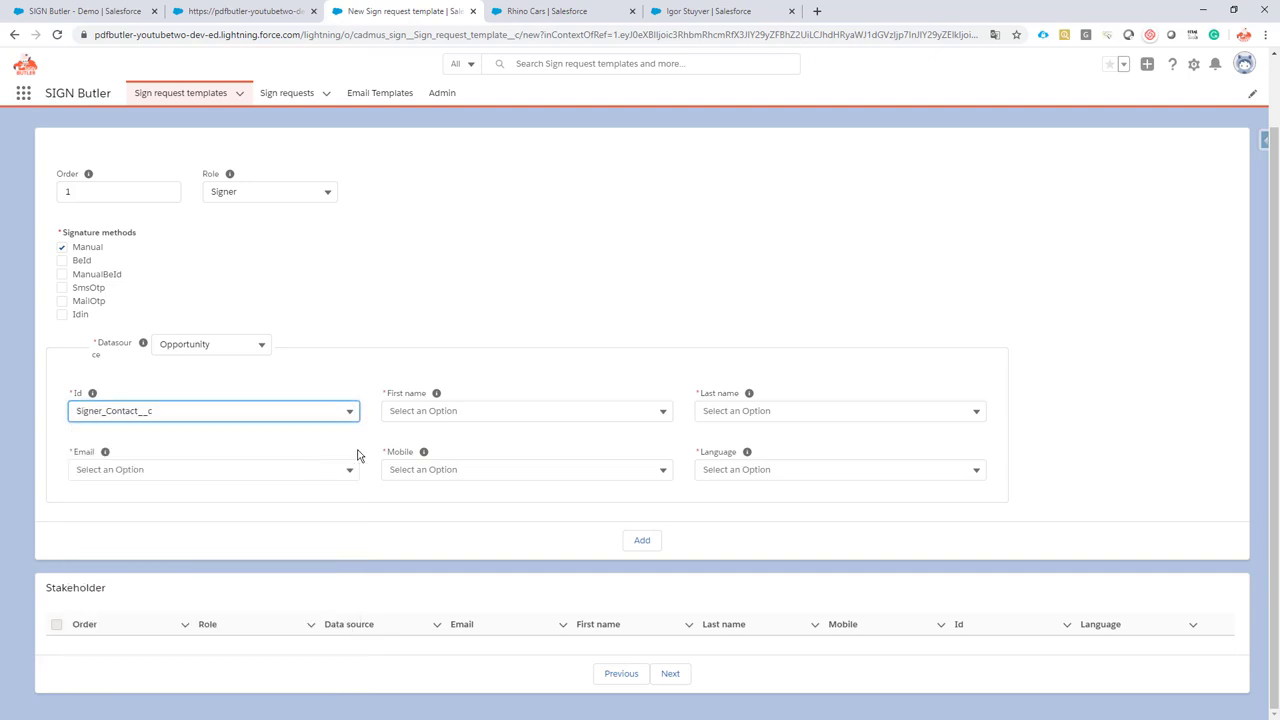
click(414, 409)
scroll(443, 486, down, 5)
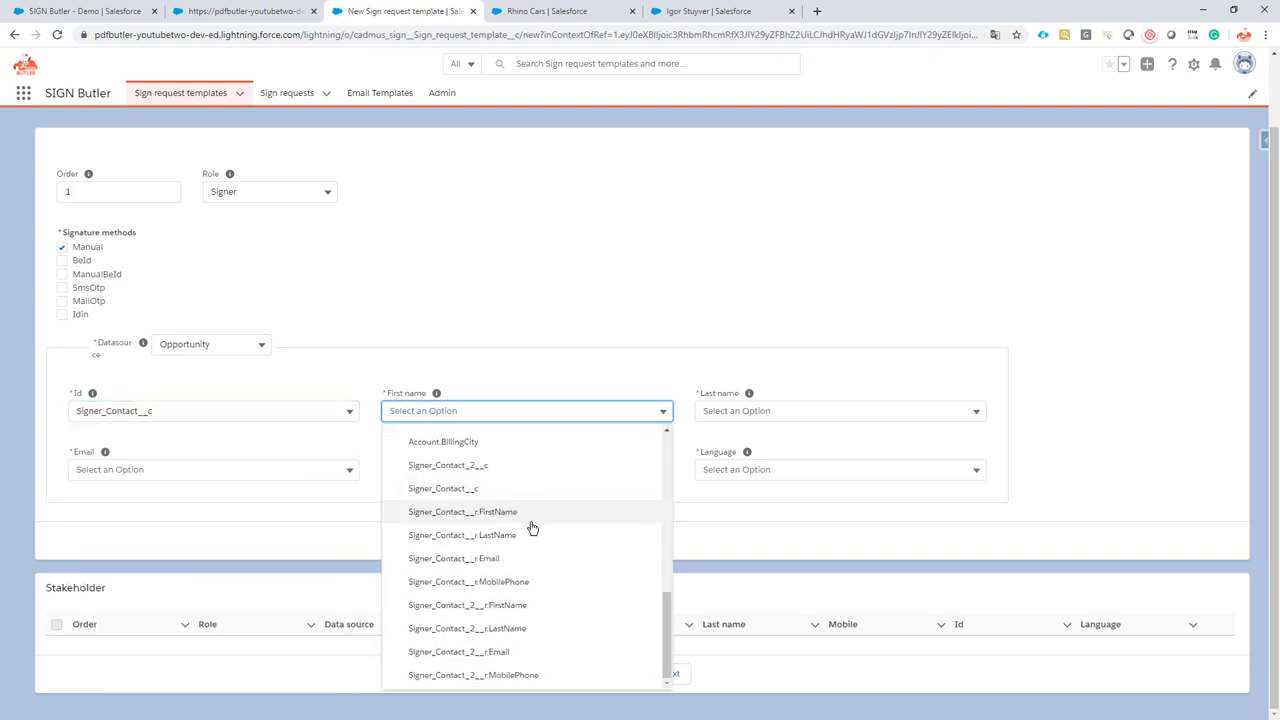
click(526, 514)
click(740, 411)
scroll(868, 500, down, 5)
scroll(868, 500, down, 2)
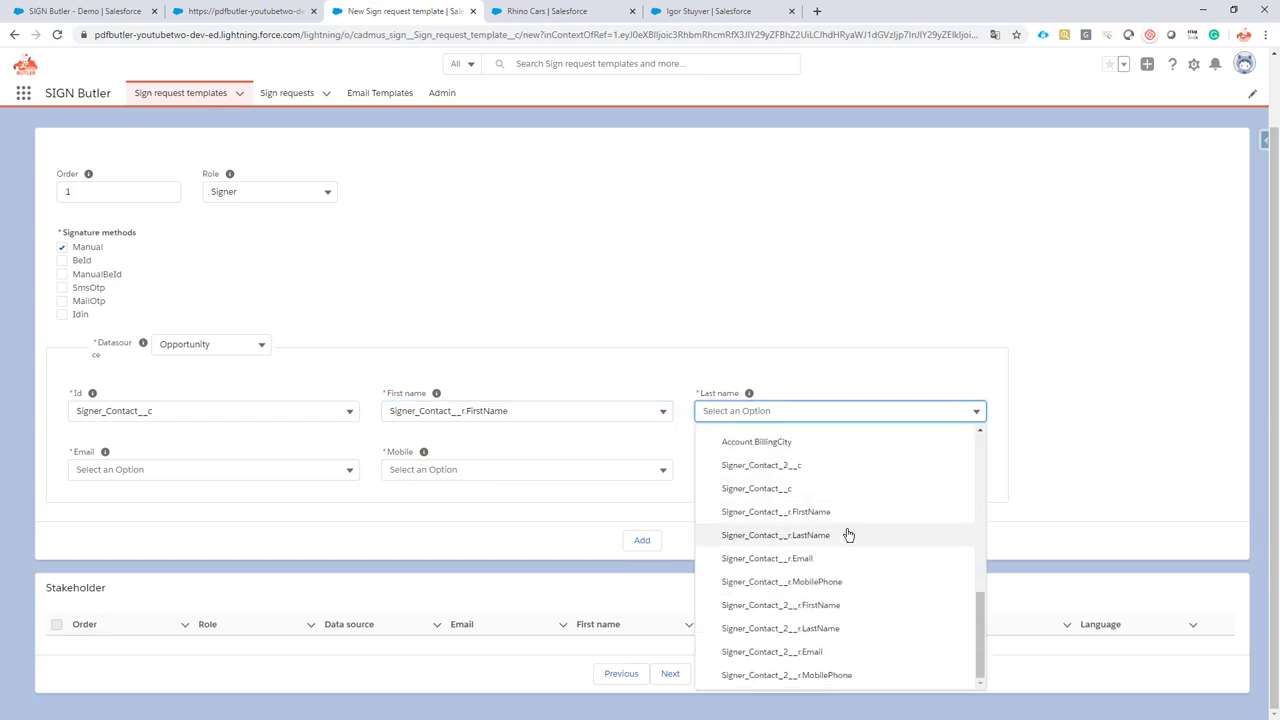
click(846, 531)
Map the first signer's email to Signer_Contact__r.Email and mobile to Signer_Contact__r.MobilePhone.
click(181, 466)
scroll(300, 555, down, 6)
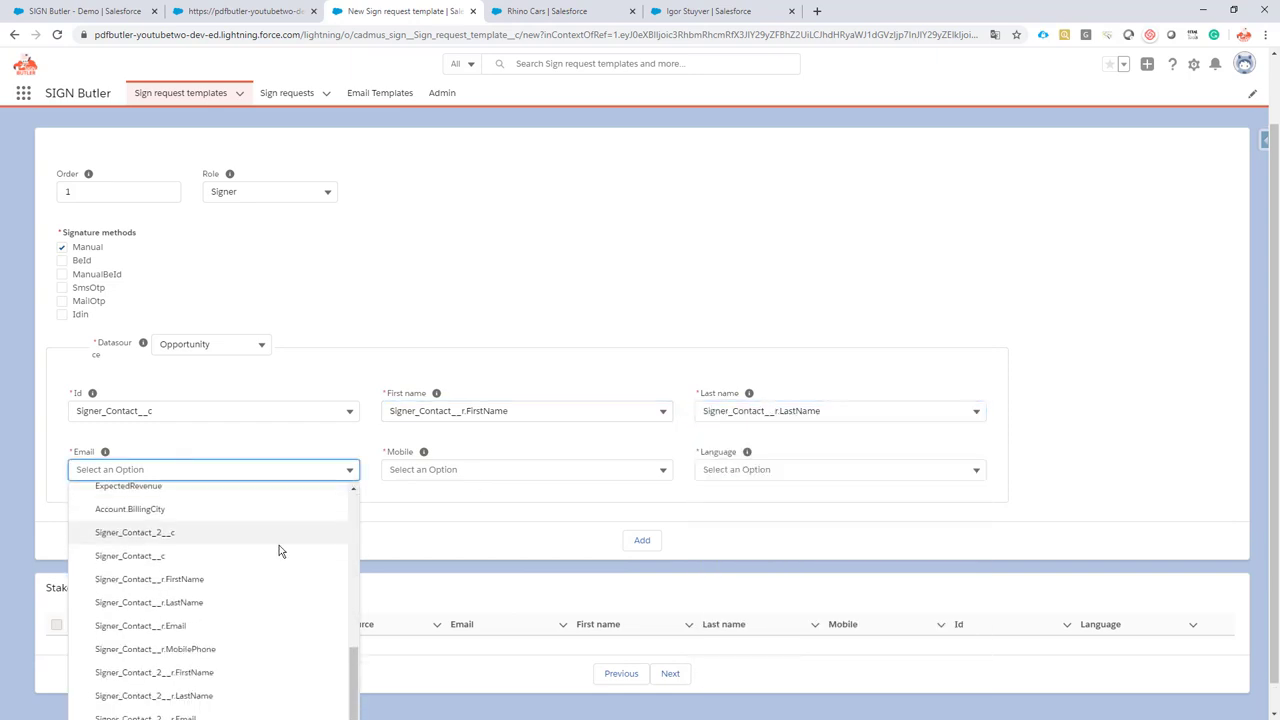
click(200, 617)
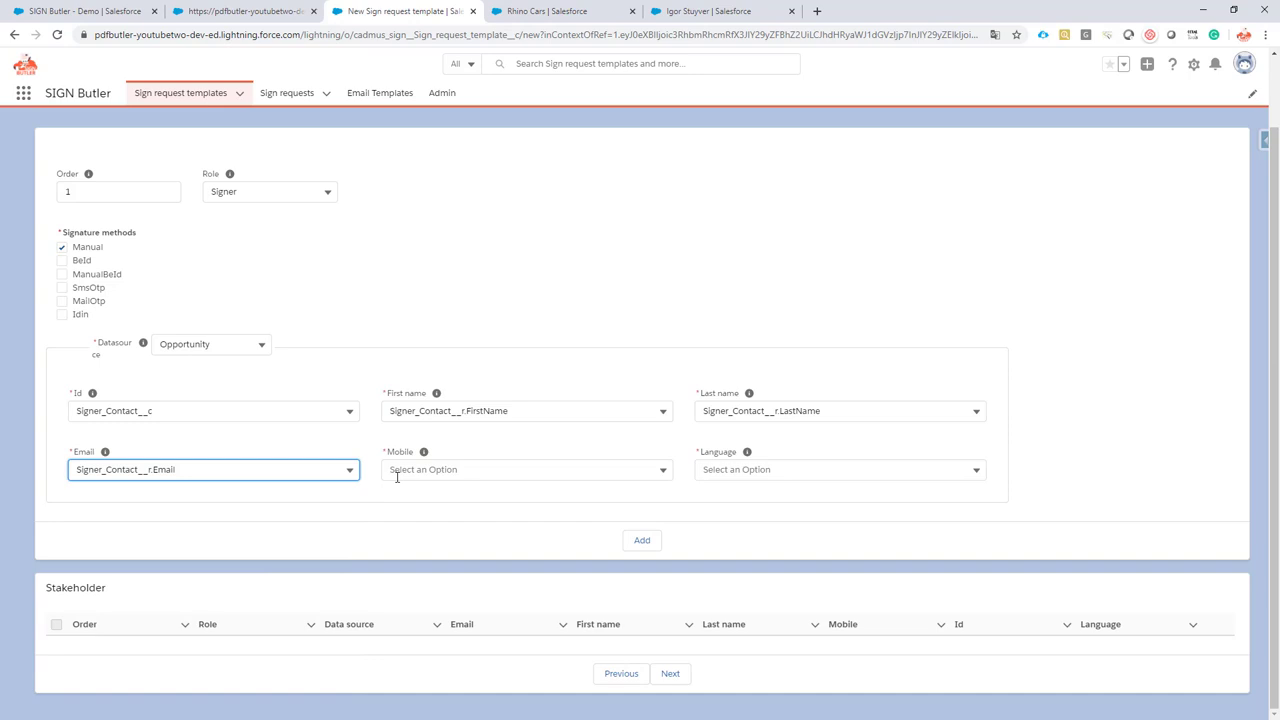
click(397, 472)
scroll(476, 545, down, 6)
scroll(478, 545, down, 1)
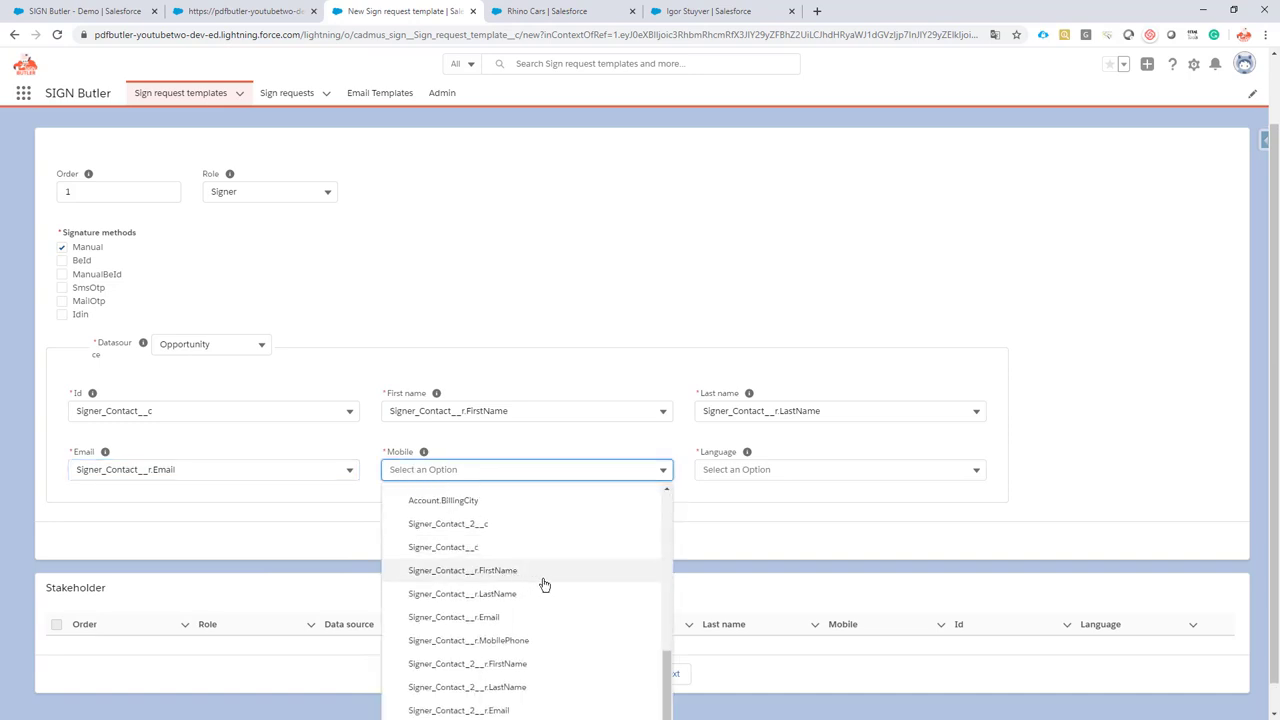
click(508, 643)
Set the first signer's language to "Not mapped: Use English" and add the signer to the stakeholder list.
click(755, 466)
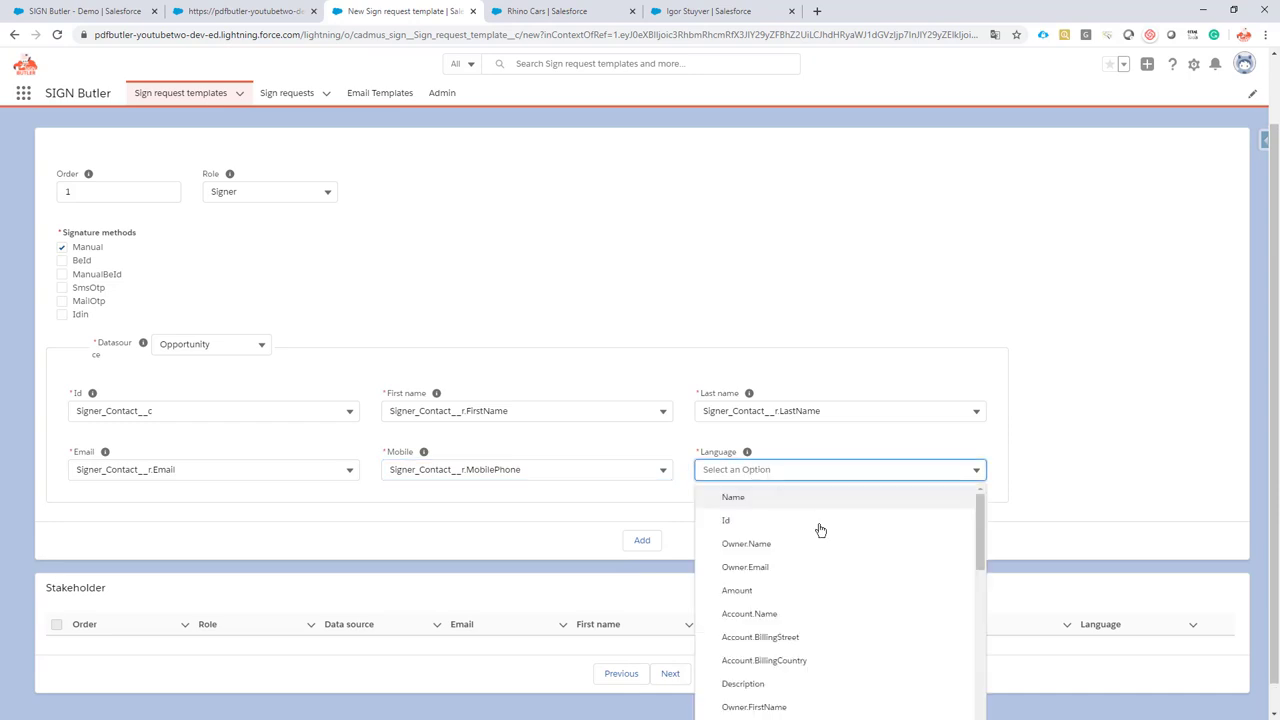
scroll(816, 528, down, 10)
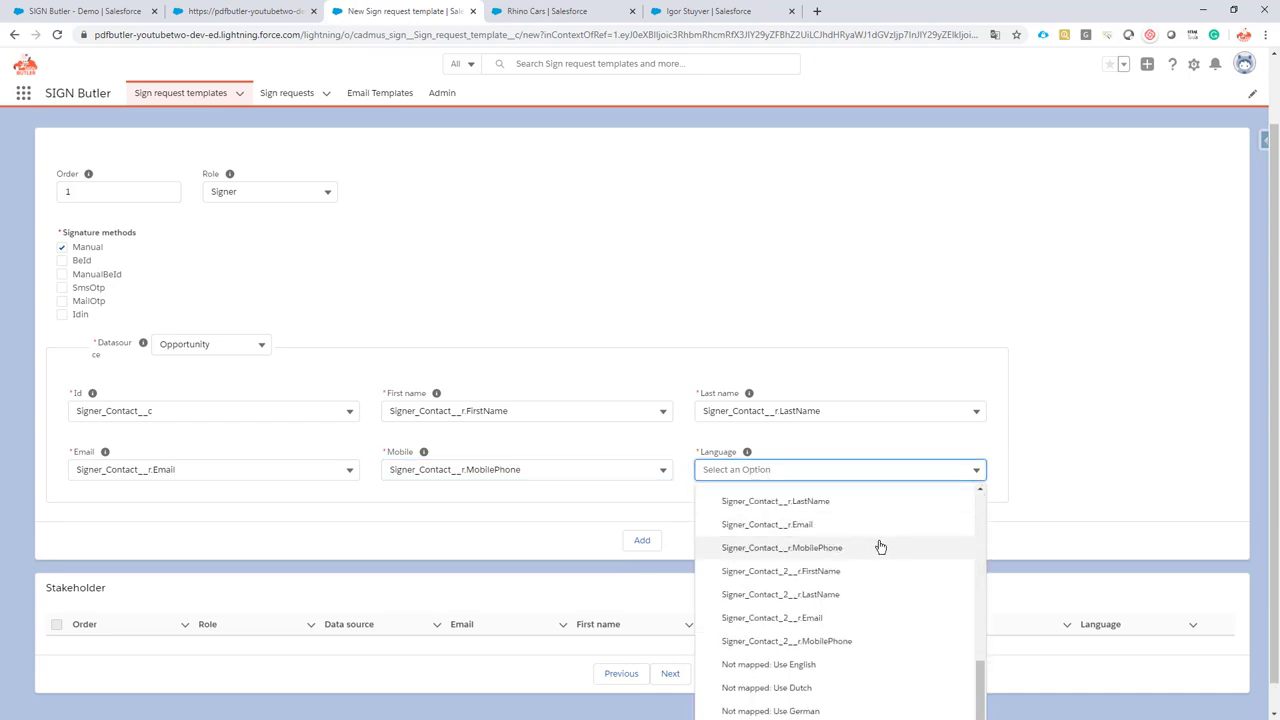
click(784, 665)
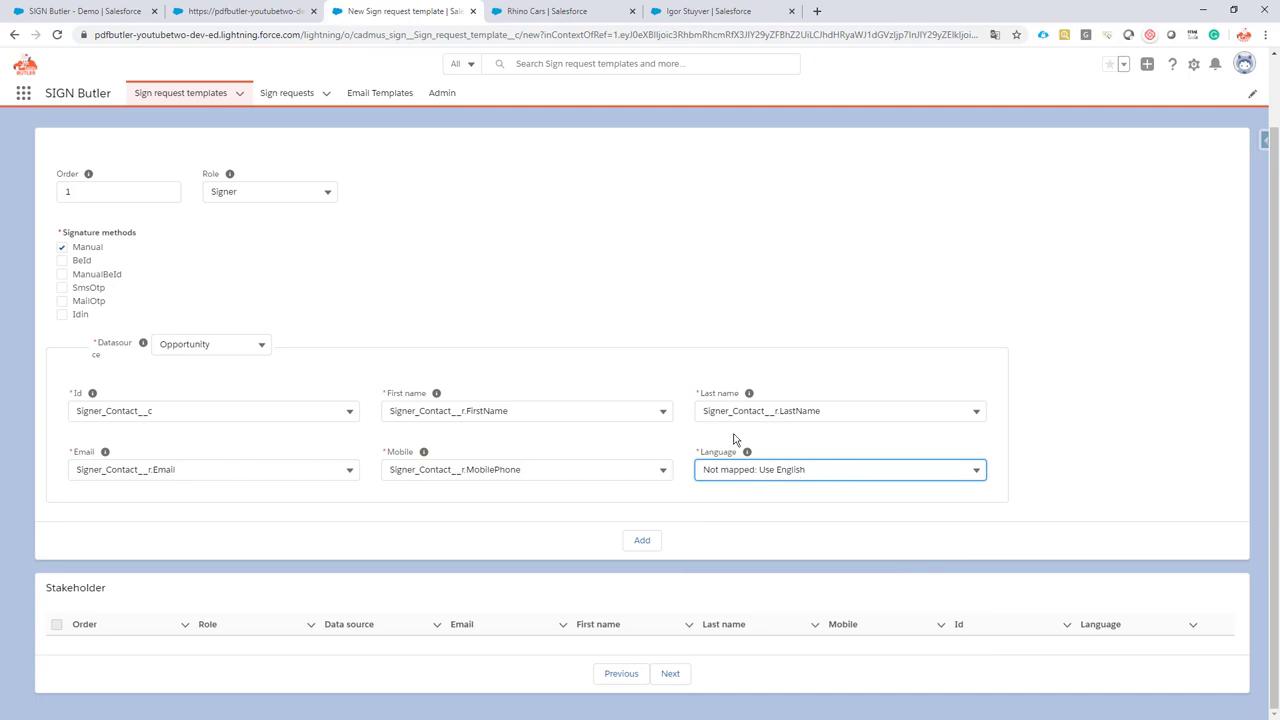
click(642, 541)
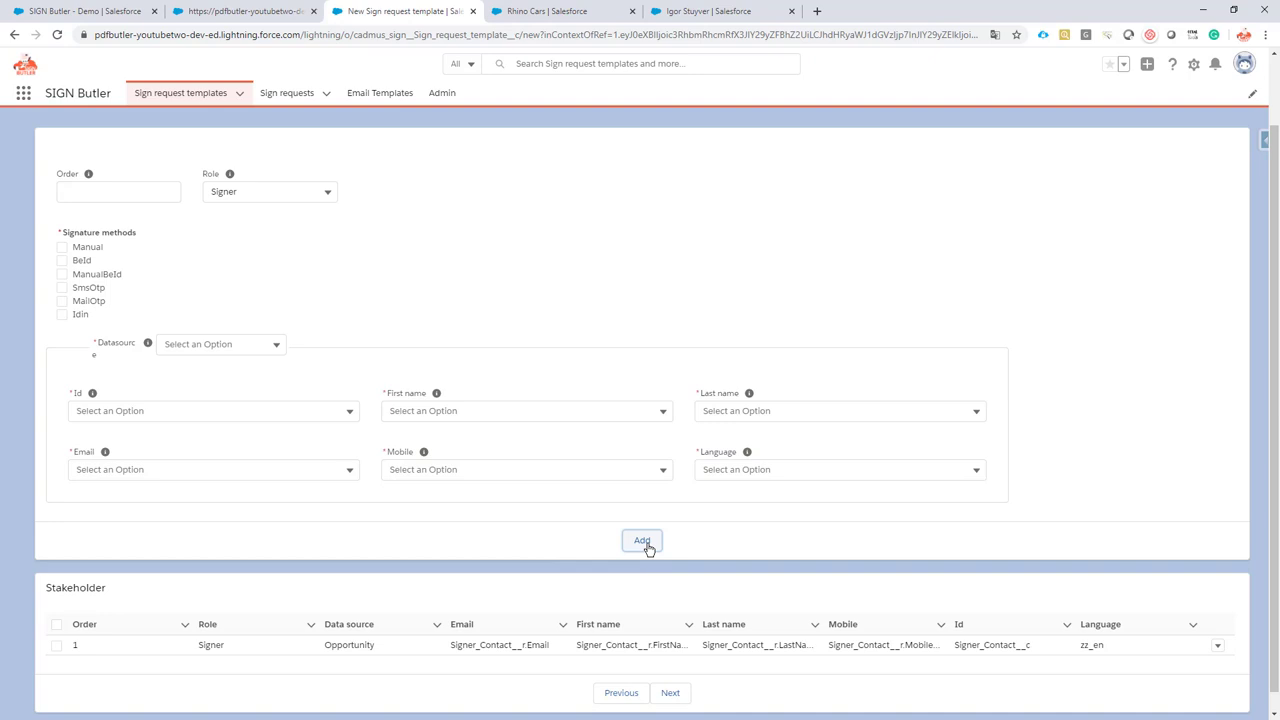
Define the second stakeholder as a signer with order 2, signature method MailOtp and data source Opportunity.
click(95, 272)
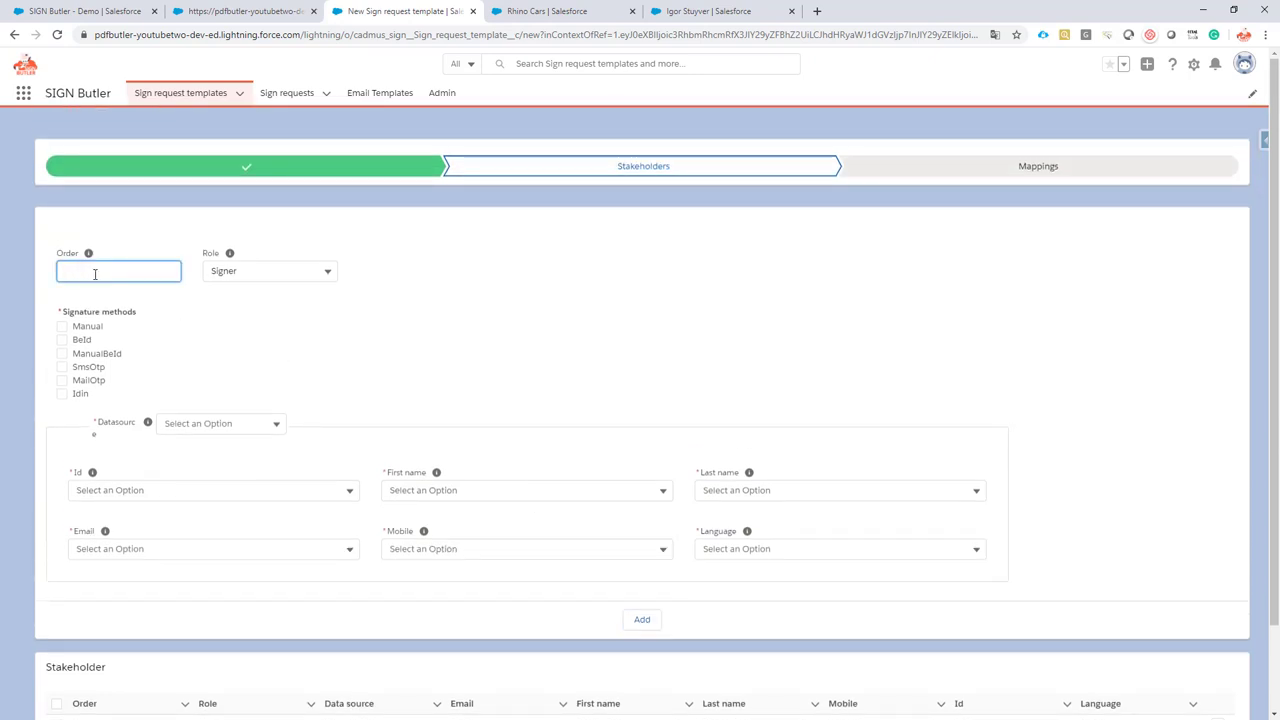
text(2)
click(89, 381)
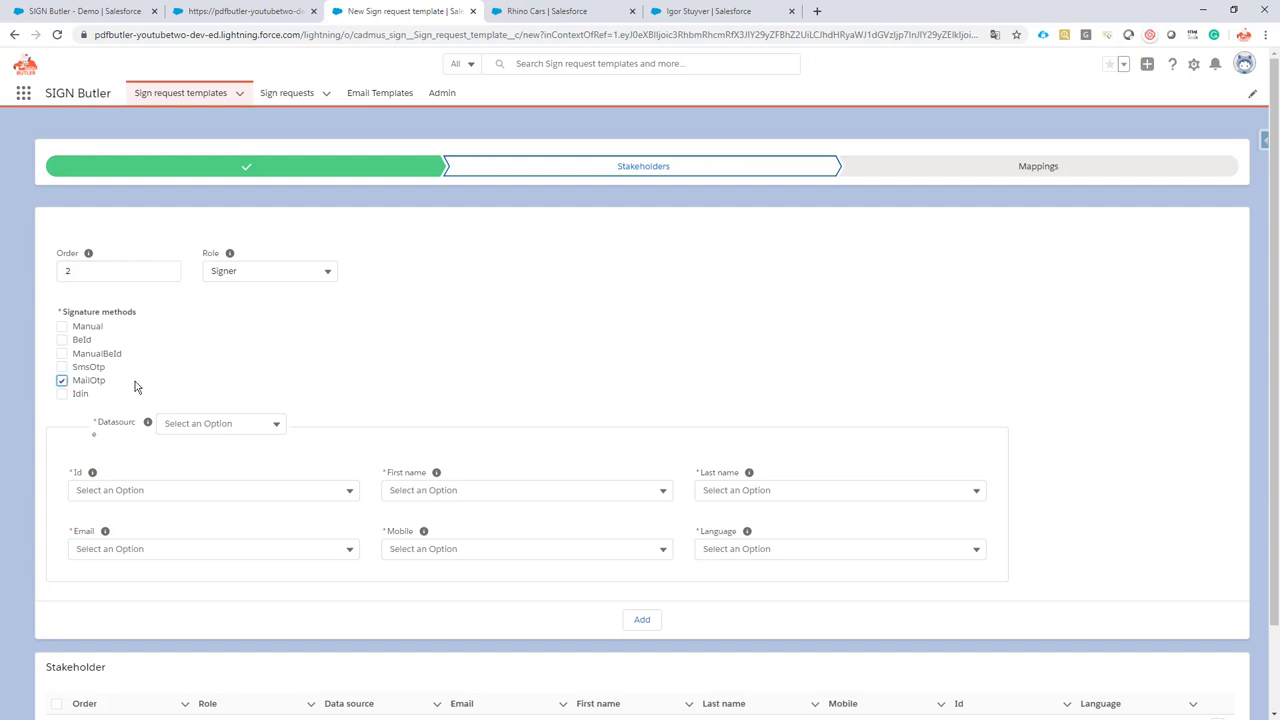
click(220, 424)
click(218, 452)
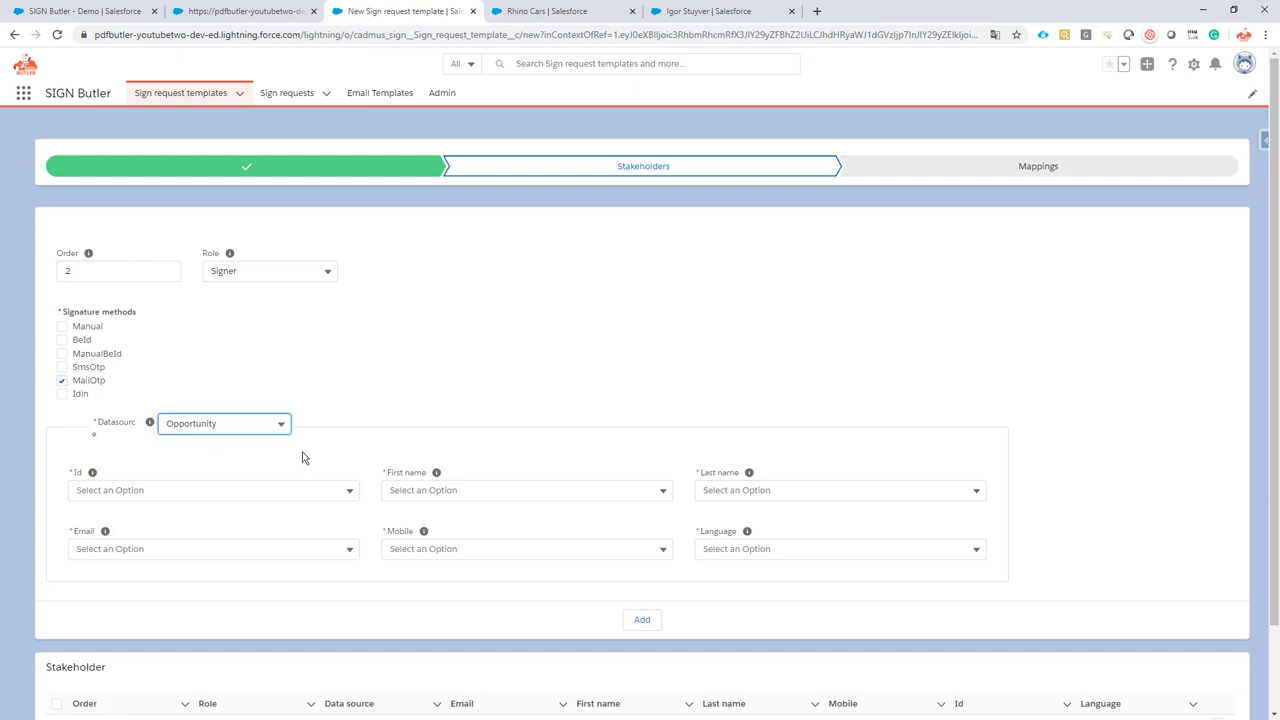
Map the second signer's Id to Signer_Contact_2__c, first name to Signer_Contact_2__r.FirstName and last name to Signer_Contact_2__r.LastName.
scroll(164, 435, down, 2)
click(132, 392)
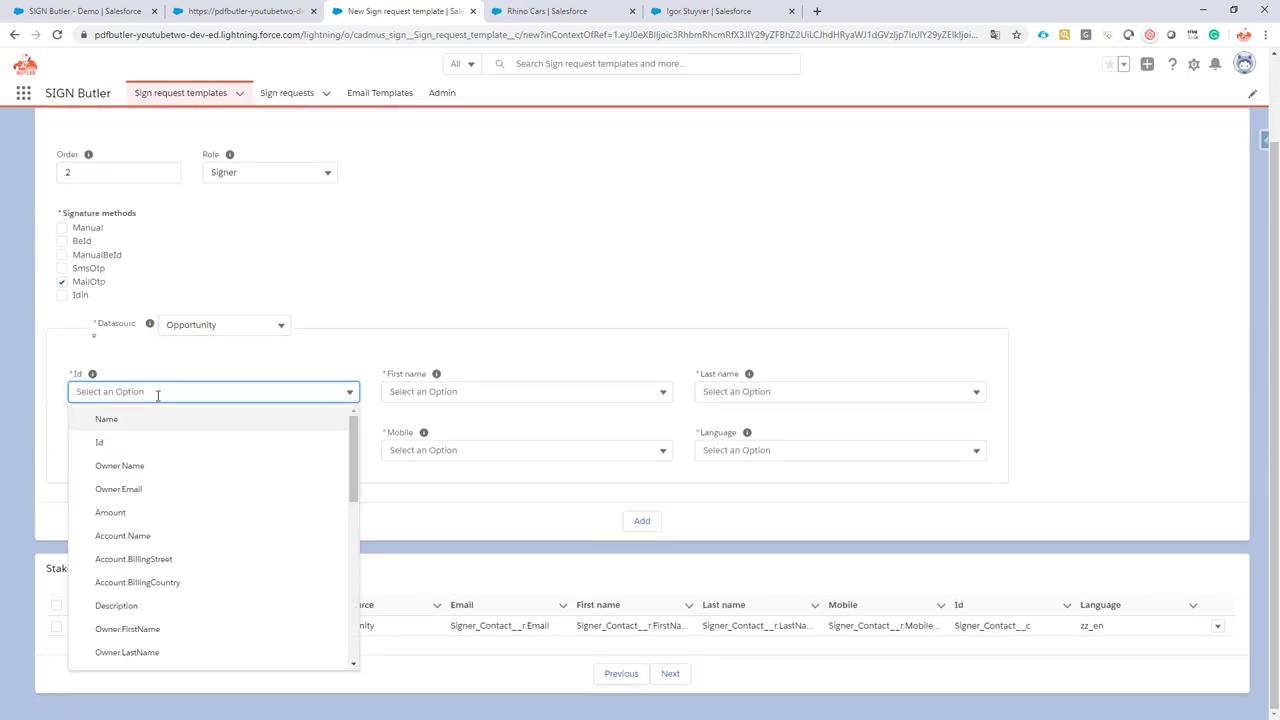
scroll(185, 475, down, 10)
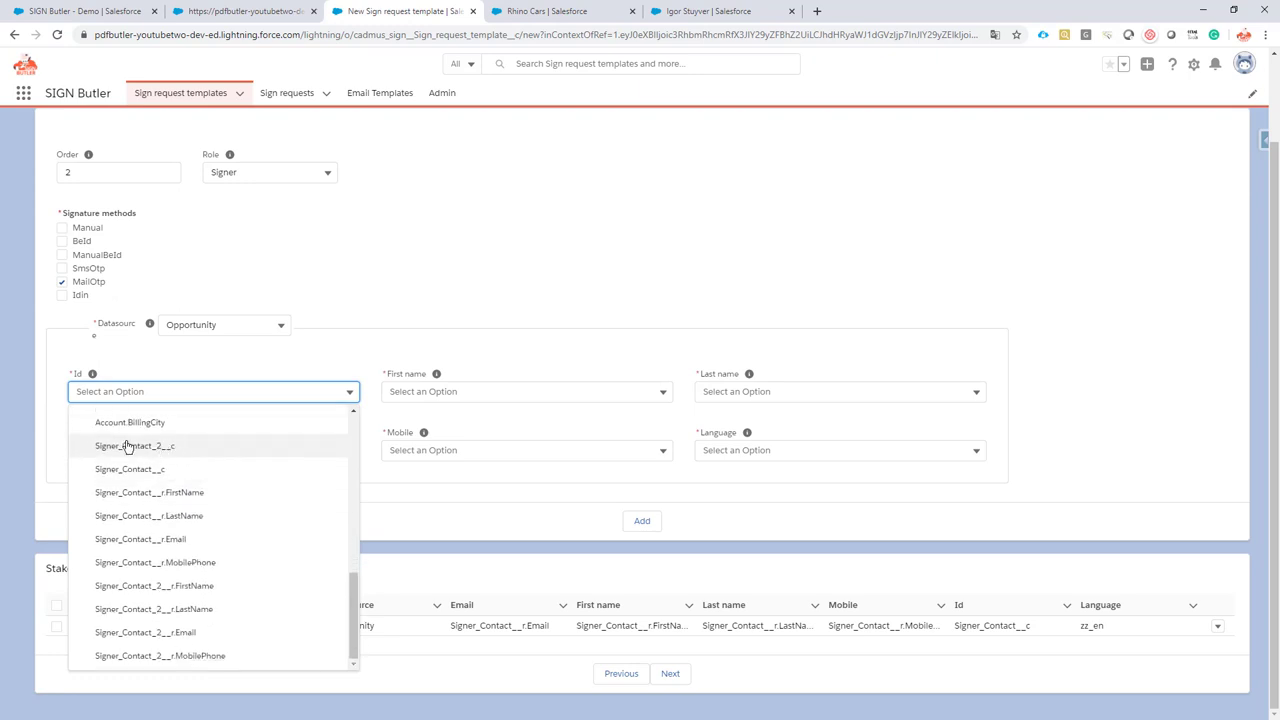
click(135, 447)
click(463, 391)
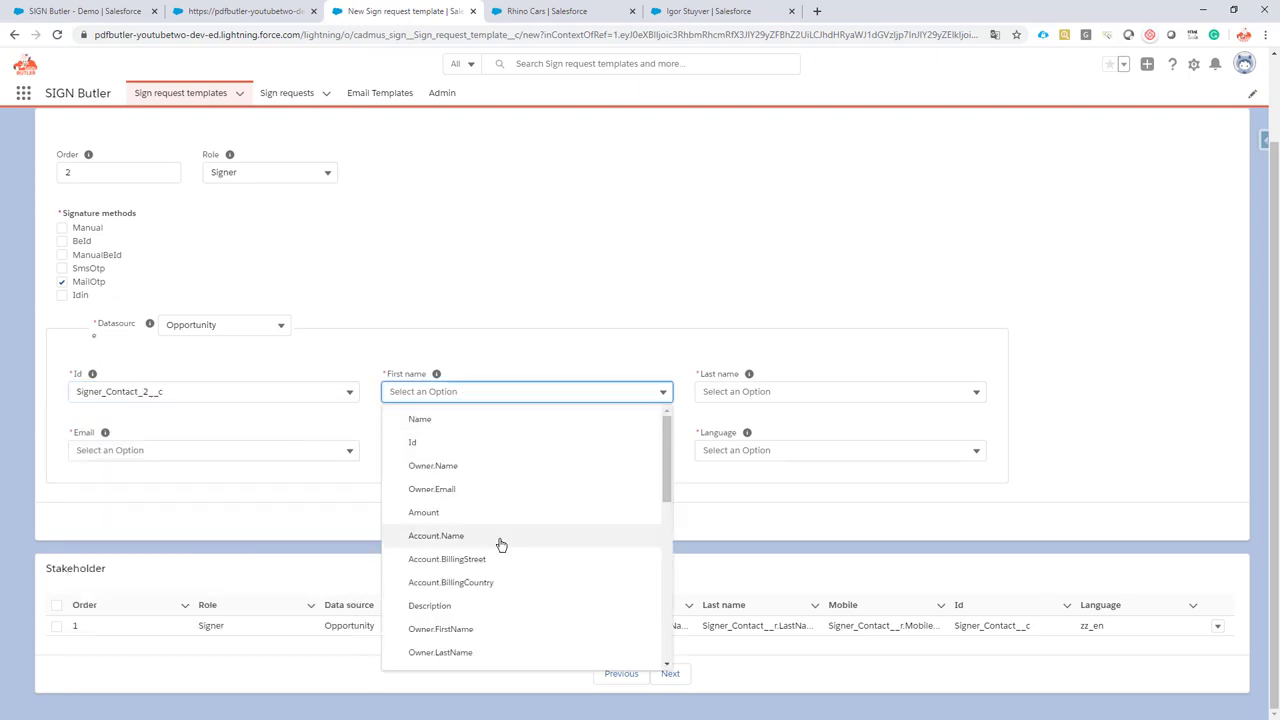
scroll(500, 540, down, 10)
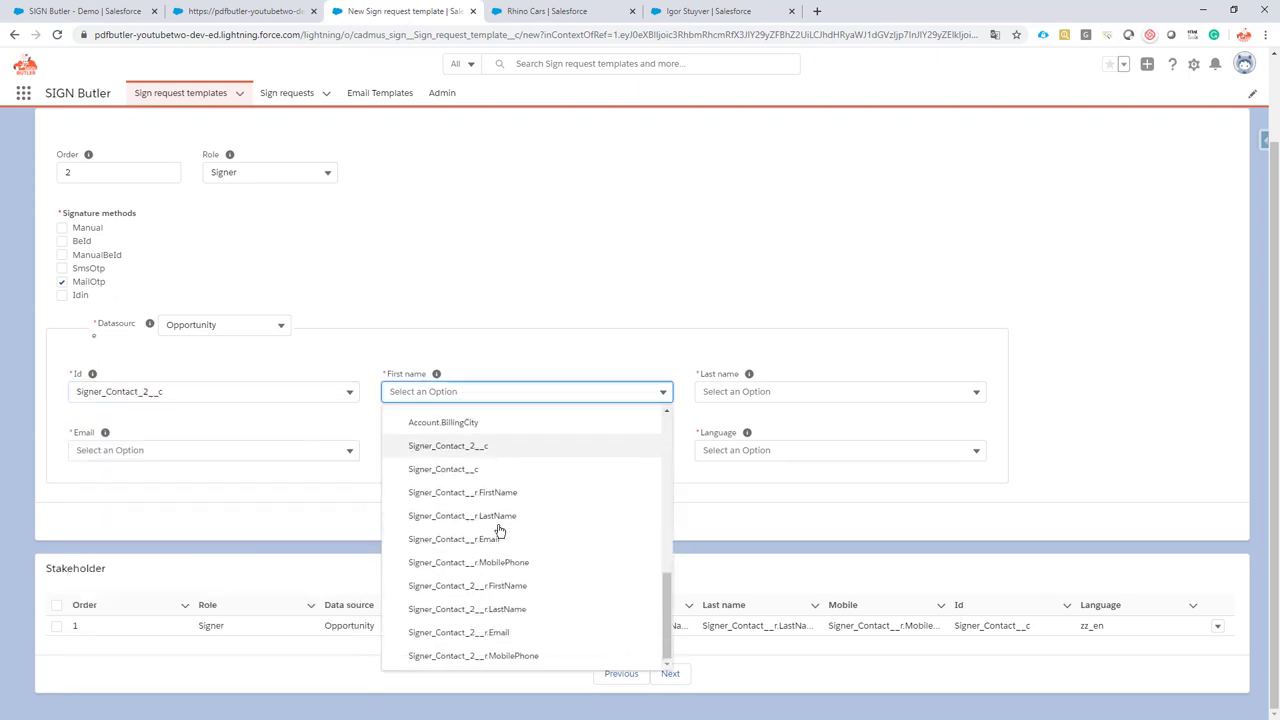
click(505, 586)
click(723, 391)
scroll(766, 550, down, 10)
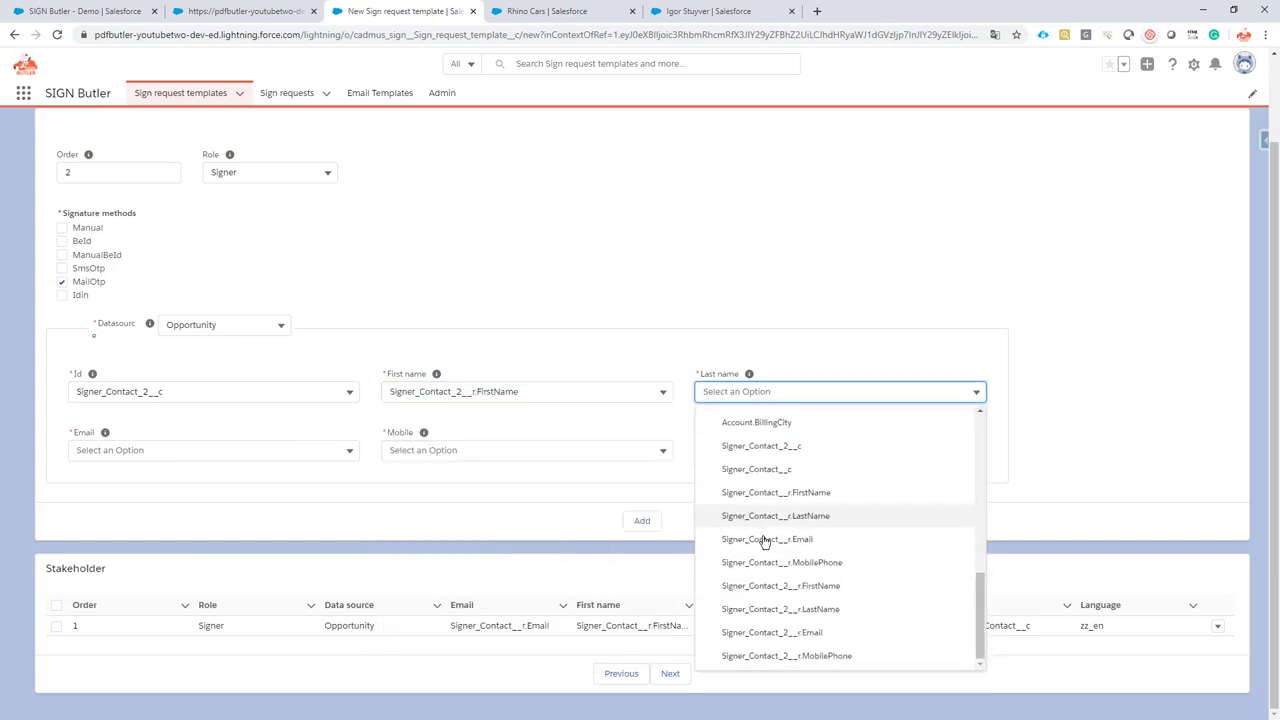
click(828, 609)
Map the second signer's email to Signer_Contact_2__r.Email and mobile to Signer_Contact_2__r.MobilePhone.
click(176, 449)
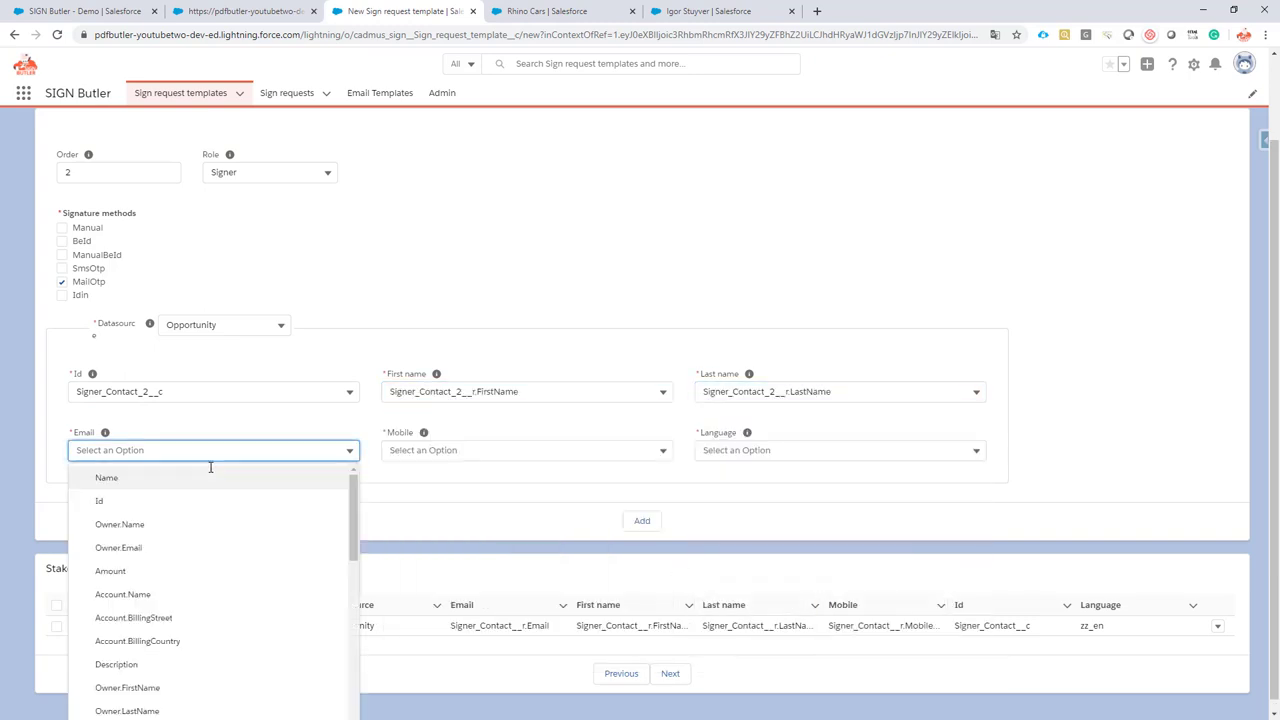
scroll(294, 543, down, 10)
click(237, 691)
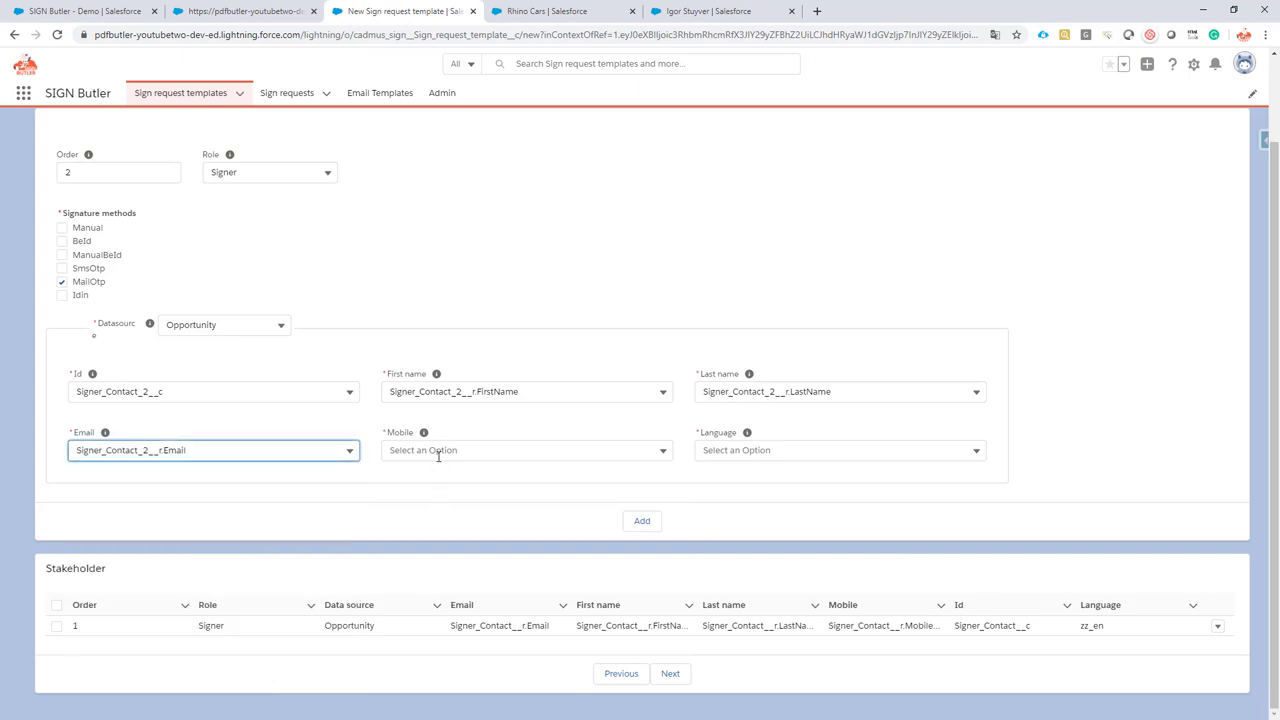
click(437, 451)
scroll(510, 540, down, 10)
scroll(510, 600, down, 3)
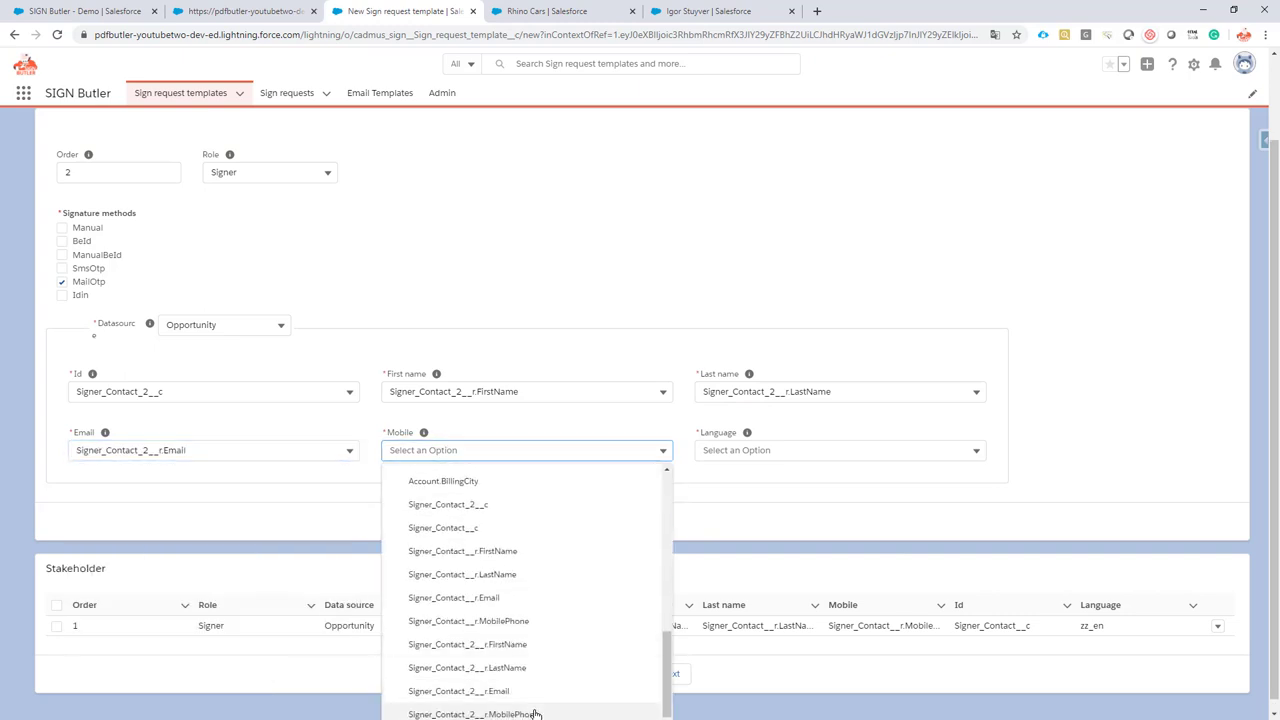
click(537, 711)
Set the second signer's language to "Not mapped: Use French" and add the signer to the stakeholder list.
click(748, 452)
scroll(794, 526, down, 10)
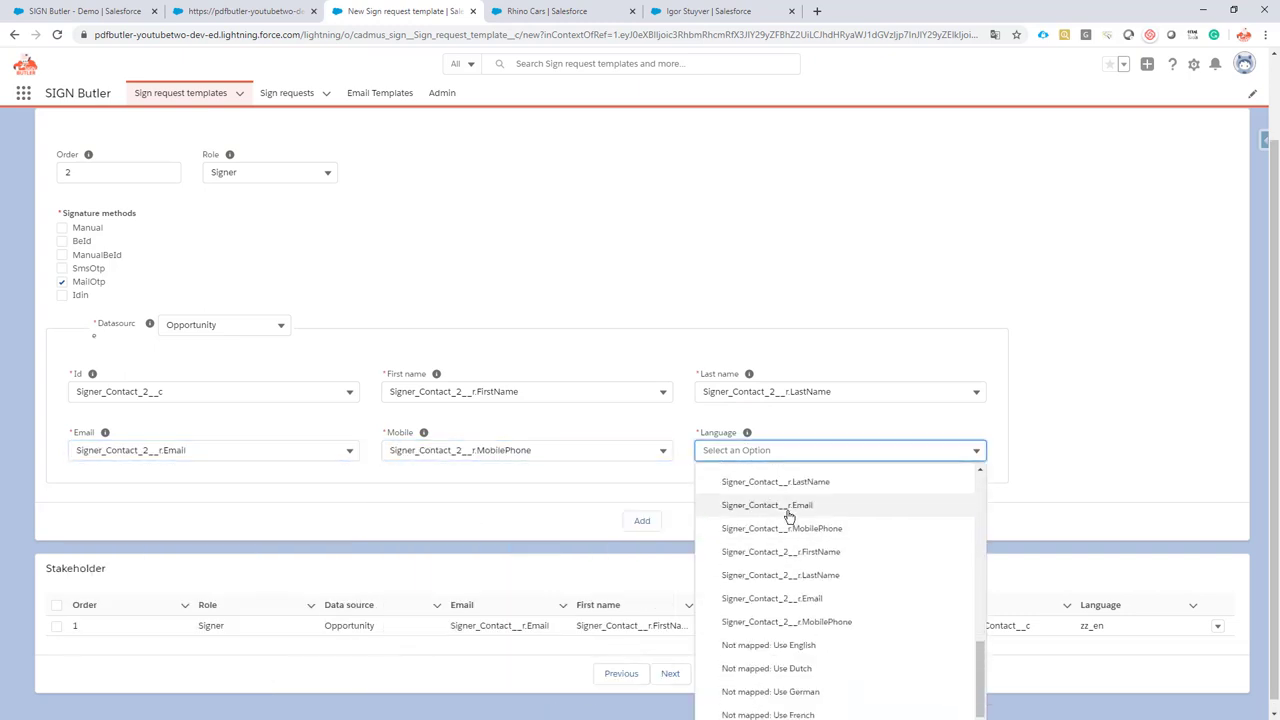
scroll(851, 523, down, 1)
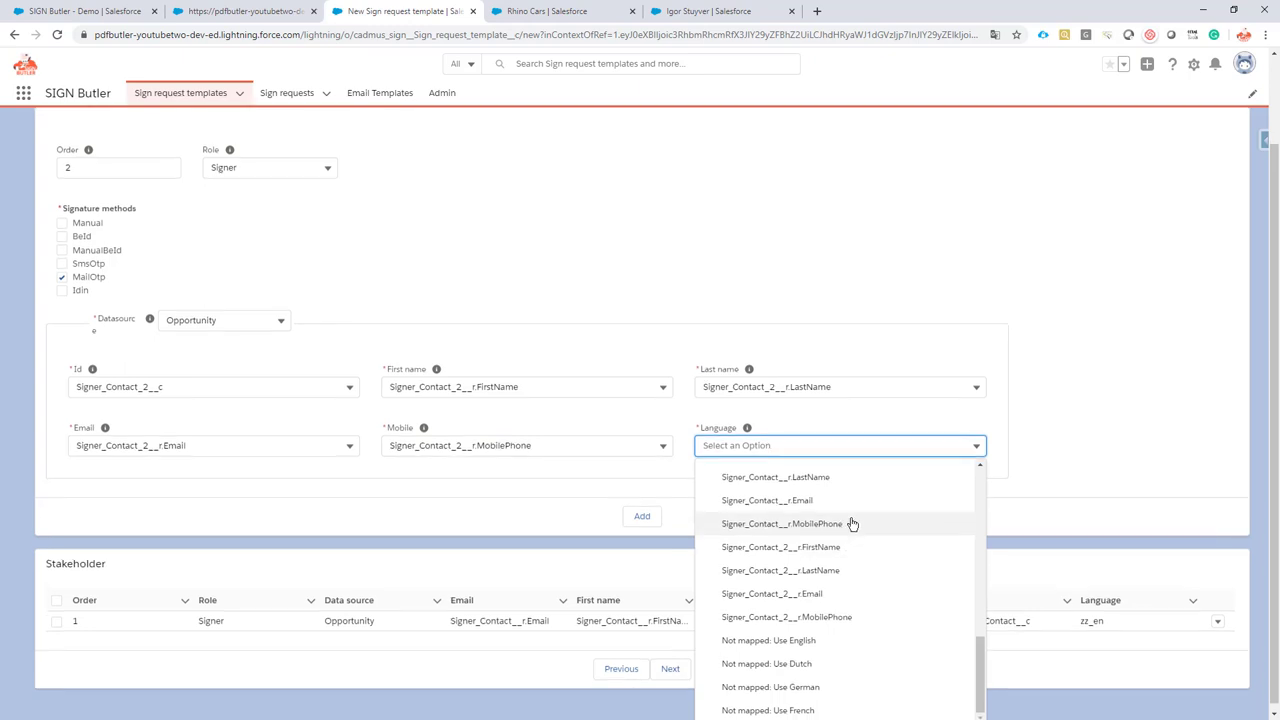
click(808, 703)
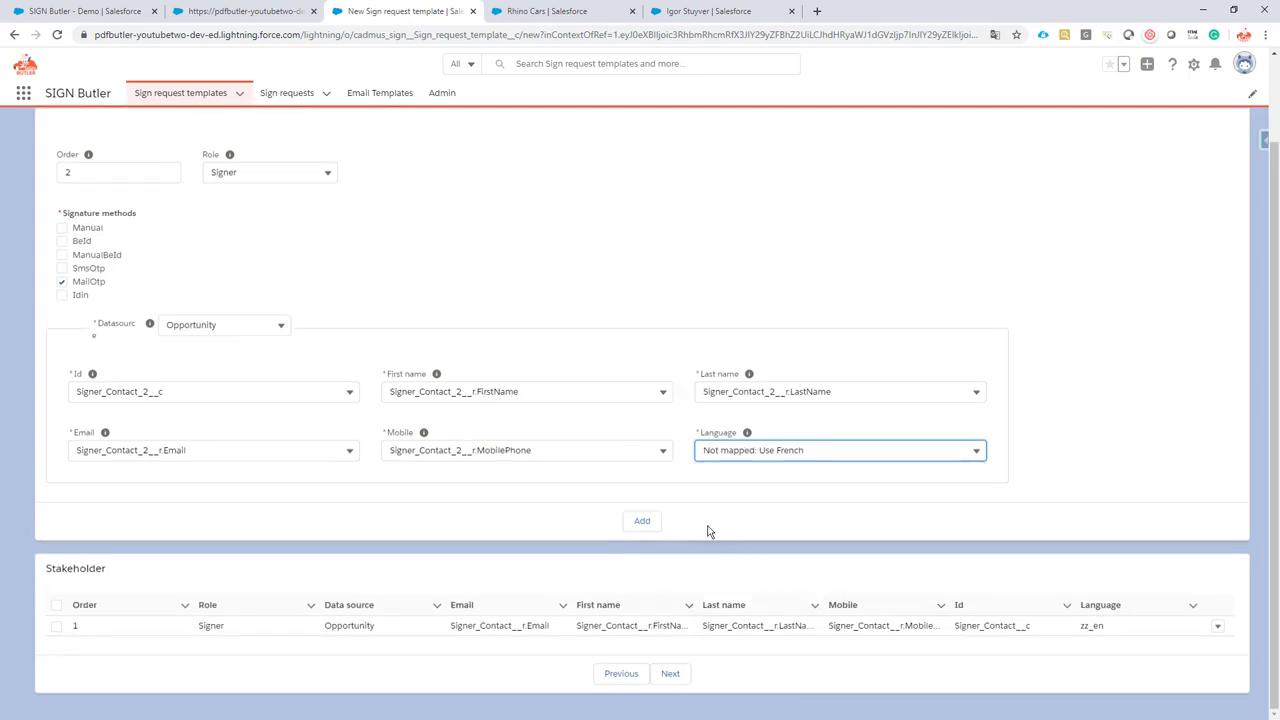
click(645, 522)
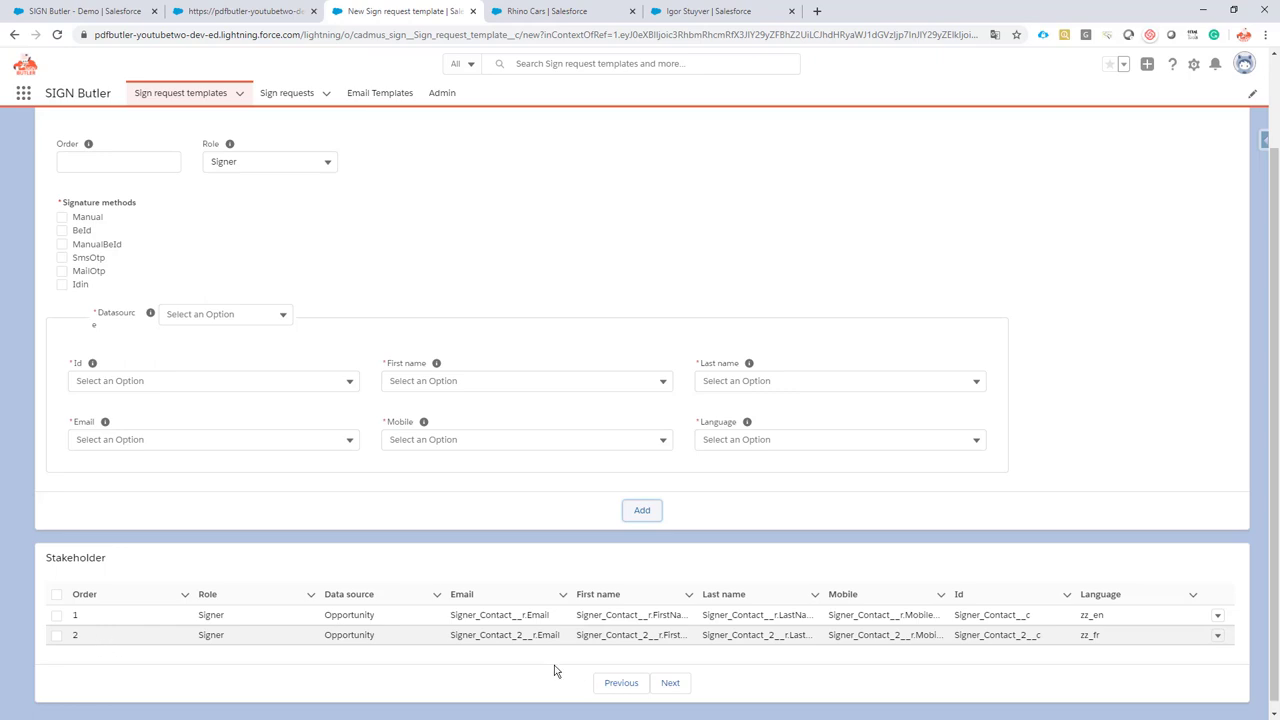
Submit the sign request template with signed documents saved as File and return to the sign request templates list.
click(672, 684)
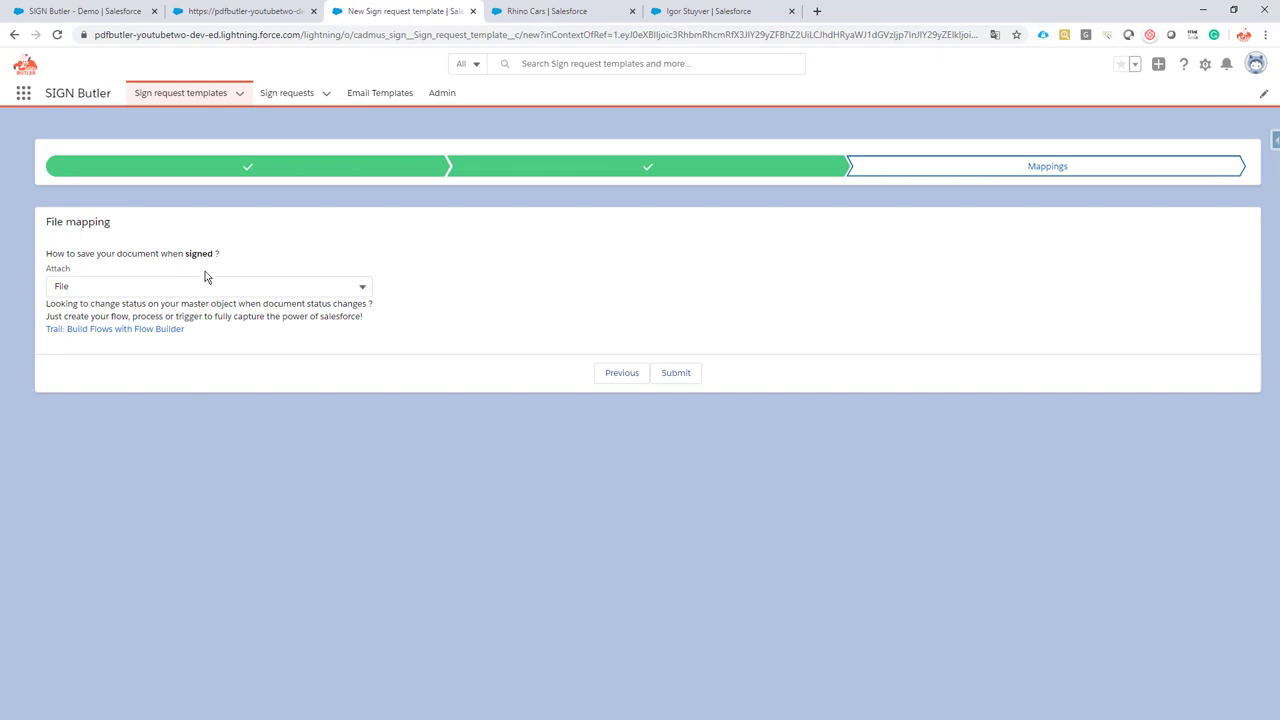
click(676, 375)
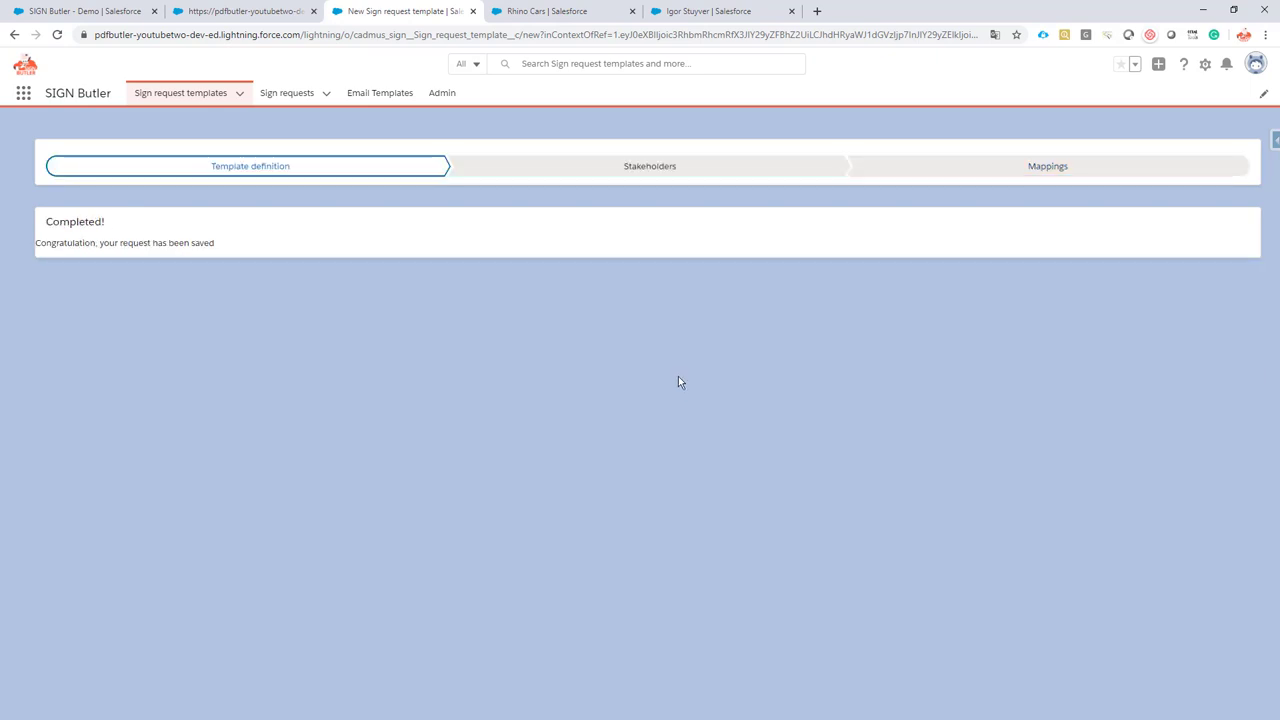
click(177, 97)
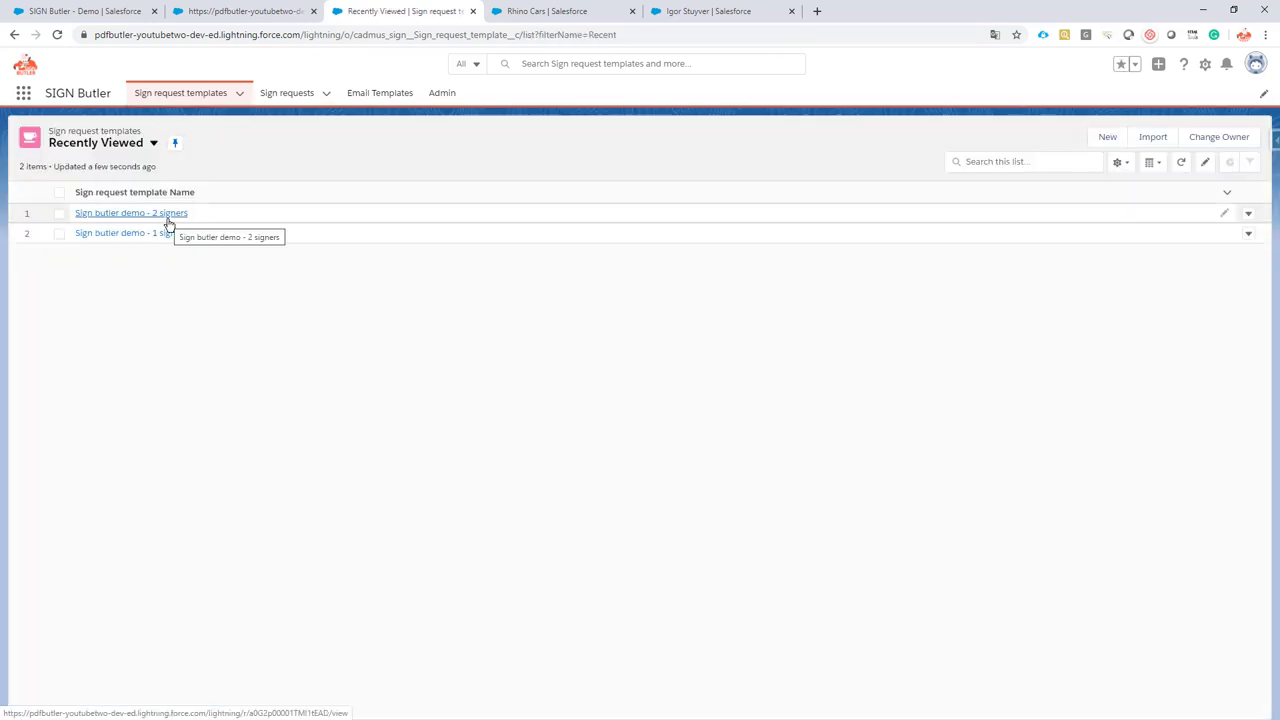
In the Request Signature pack's Request Signature Act actionable, set the sign request template to "Sign butler demo - 2 signers" and save.
click(60, 14)
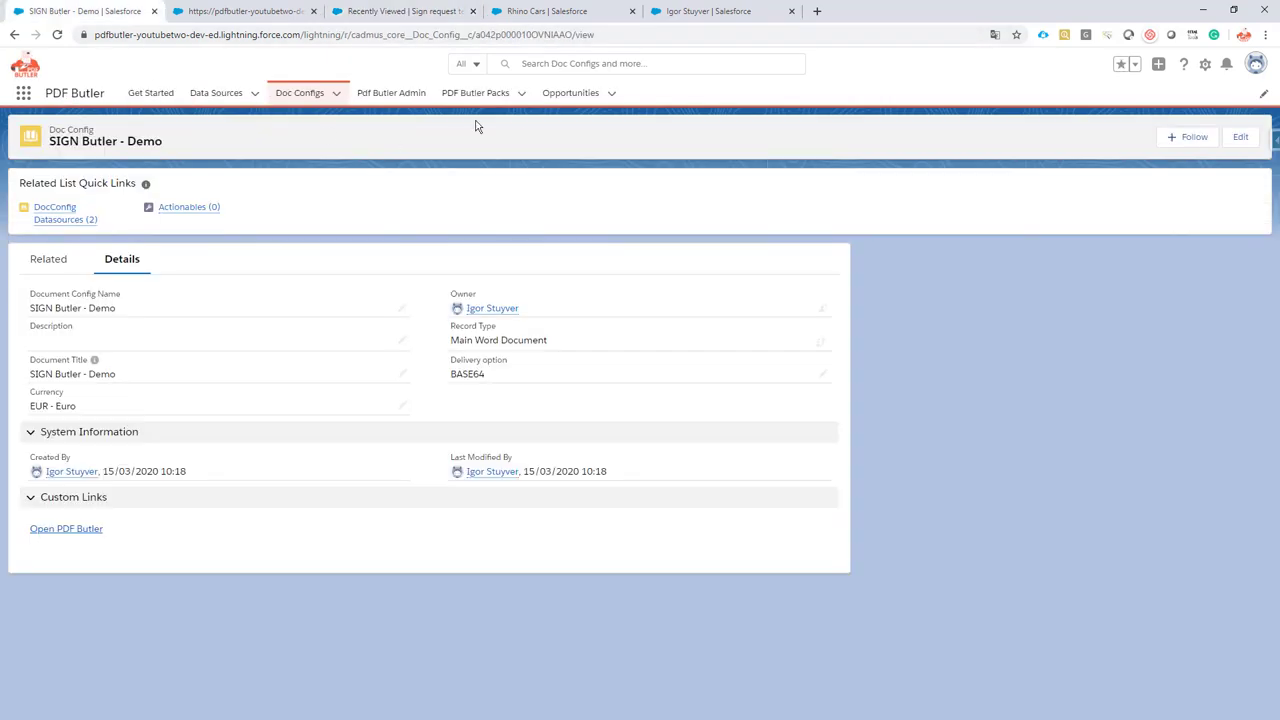
click(492, 94)
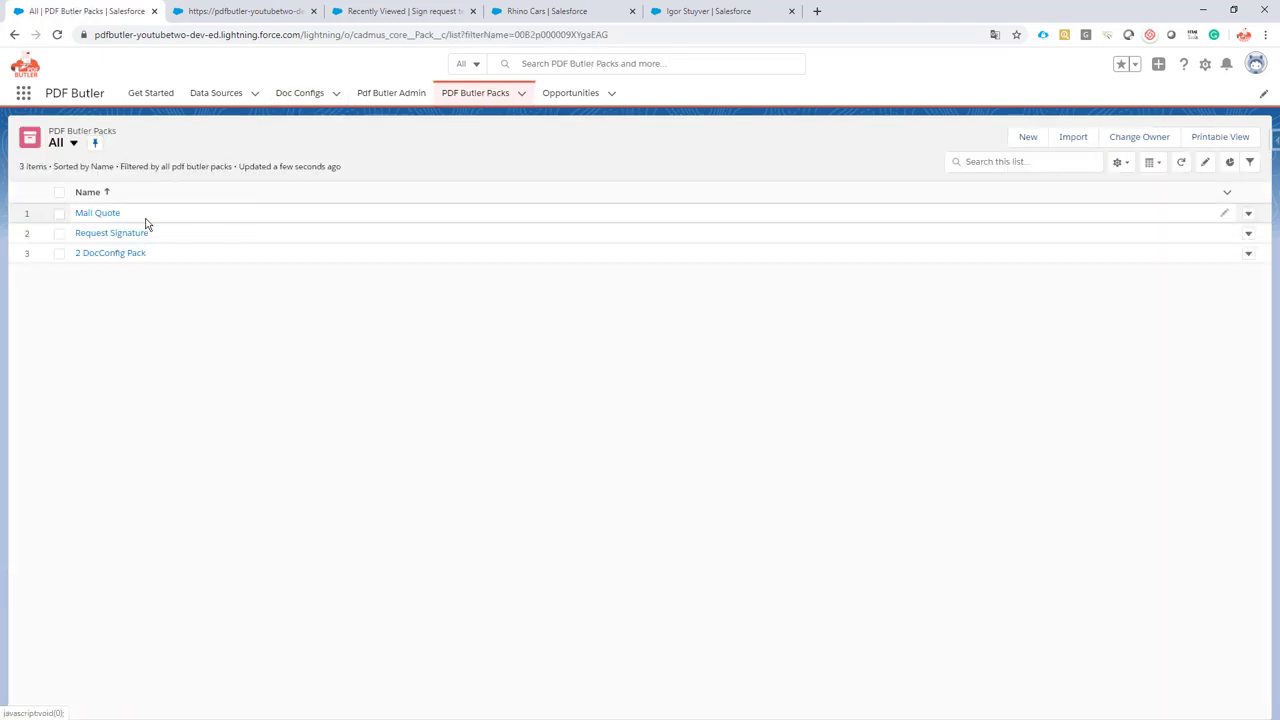
click(113, 233)
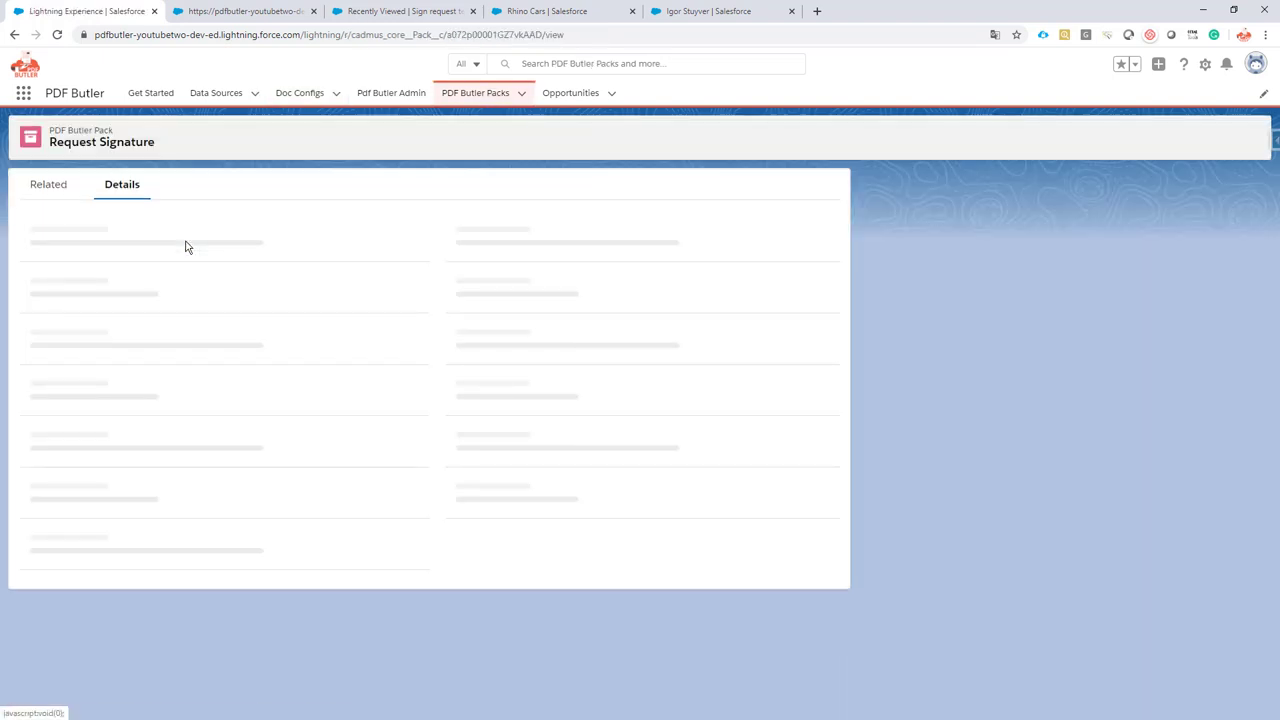
click(45, 184)
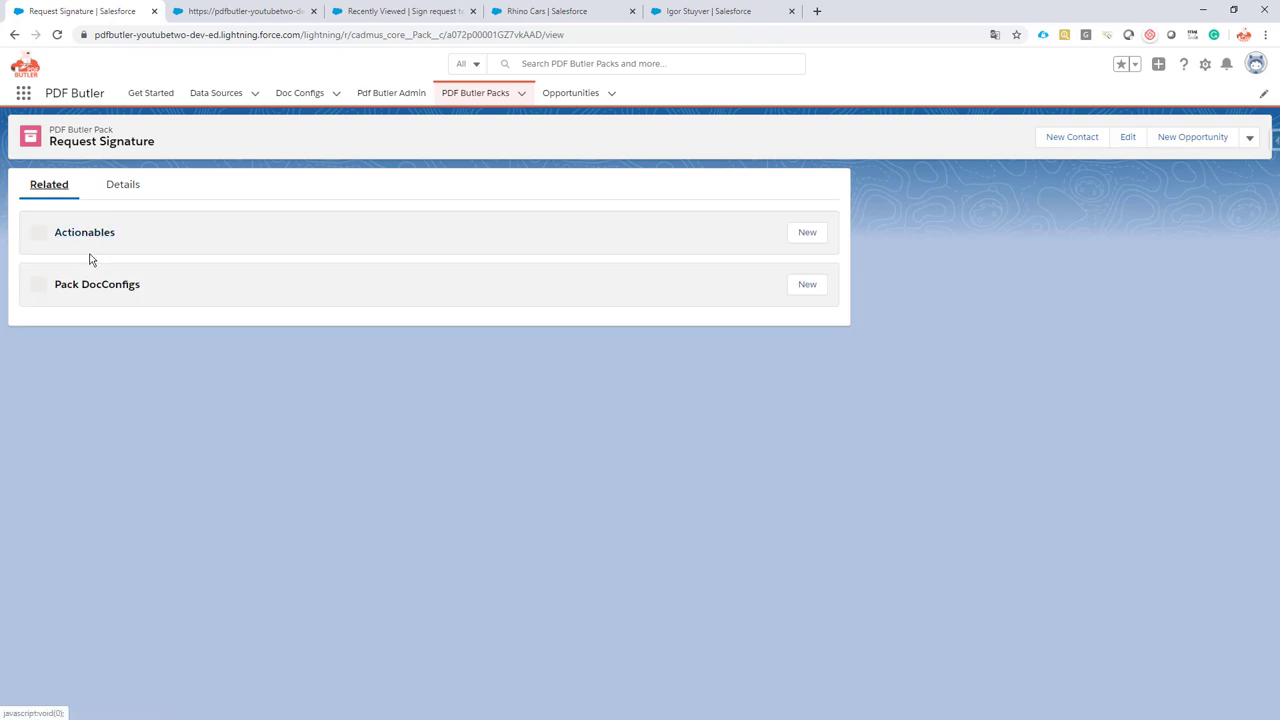
click(87, 288)
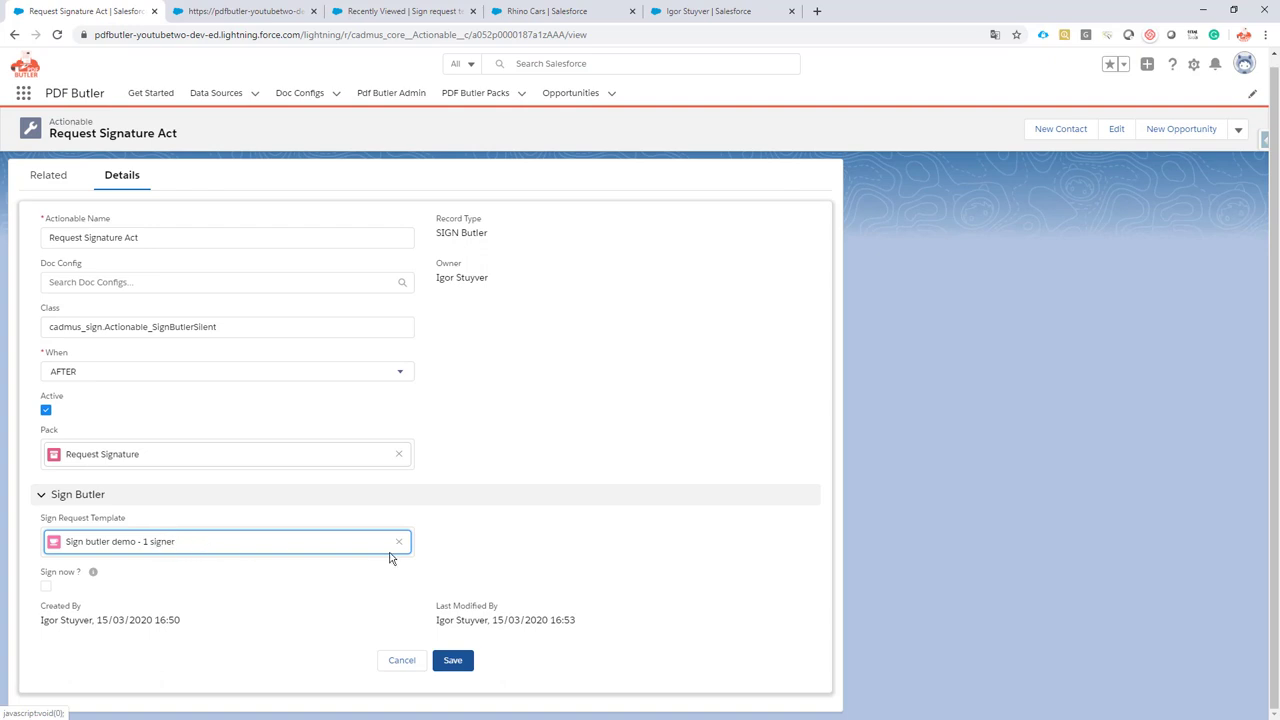
click(397, 542)
click(188, 580)
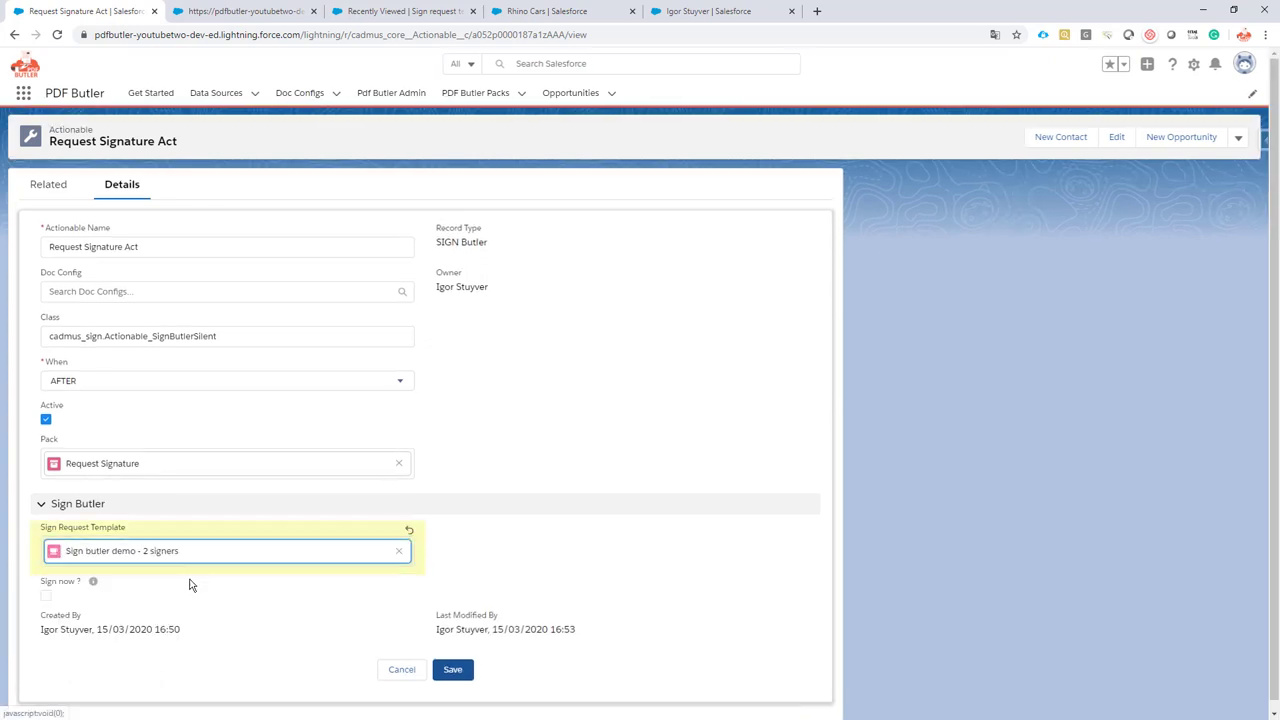
click(453, 670)
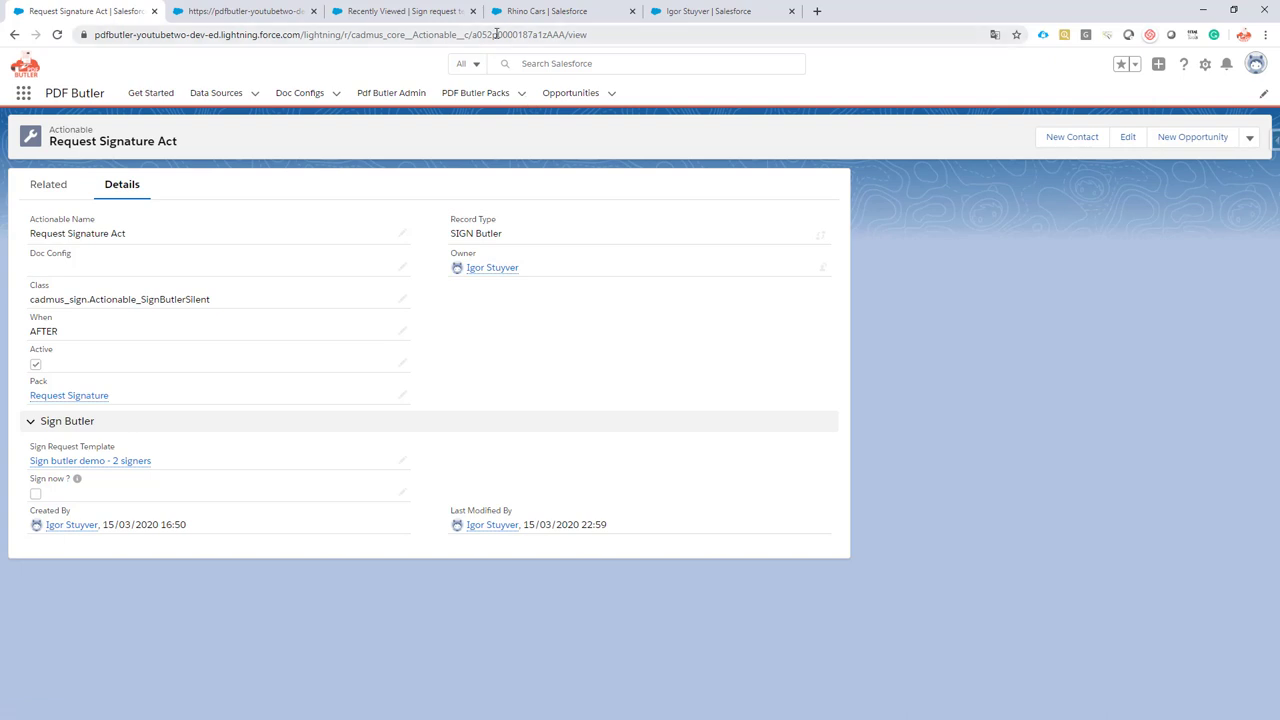
Generate the SIGN Butler - Demo quote as PDF from the Rhino Cars opportunity to send it for signing.
click(540, 12)
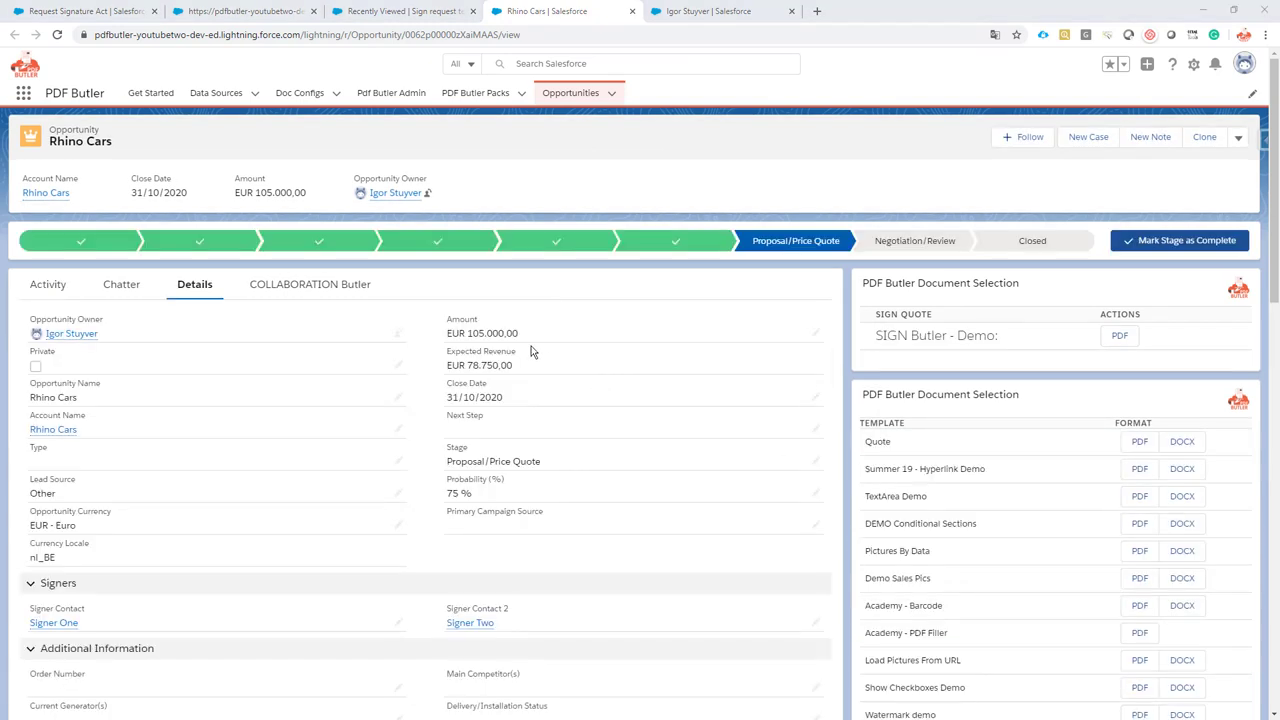
click(1120, 337)
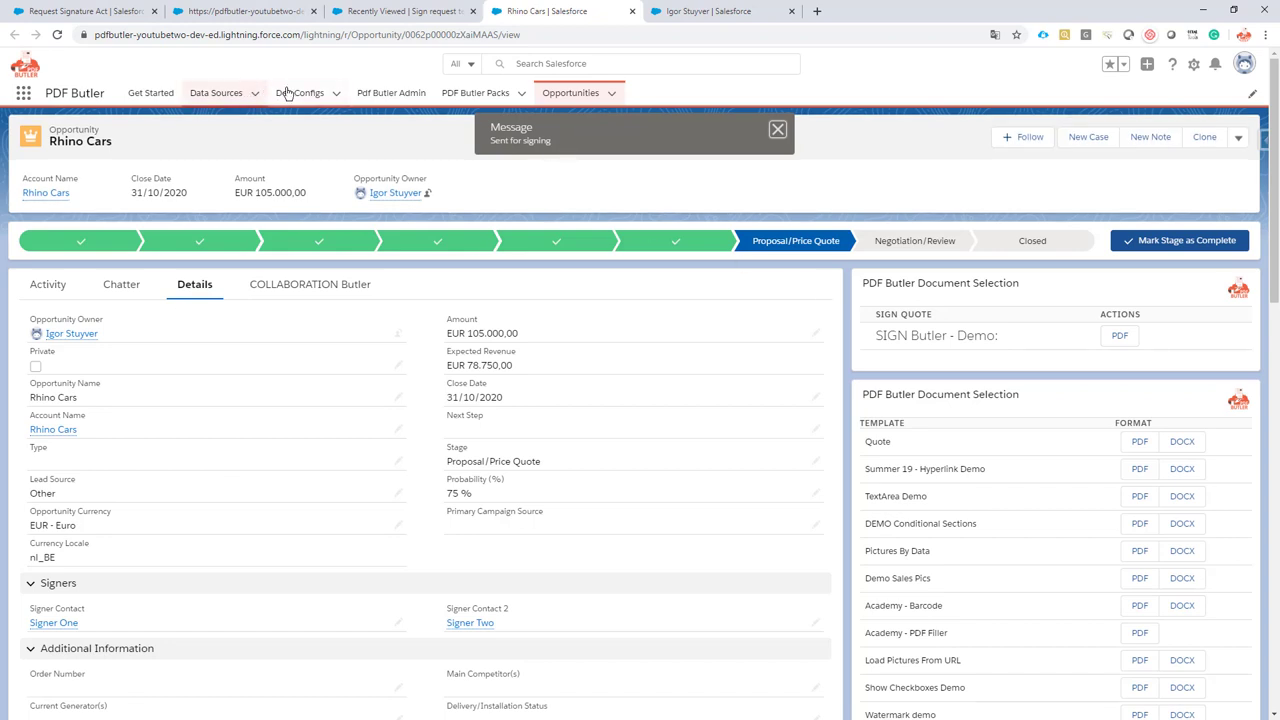
Refresh the SIGN Butler sign requests list, open the newest Rhino Cars request and review its package details and signers.
click(380, 12)
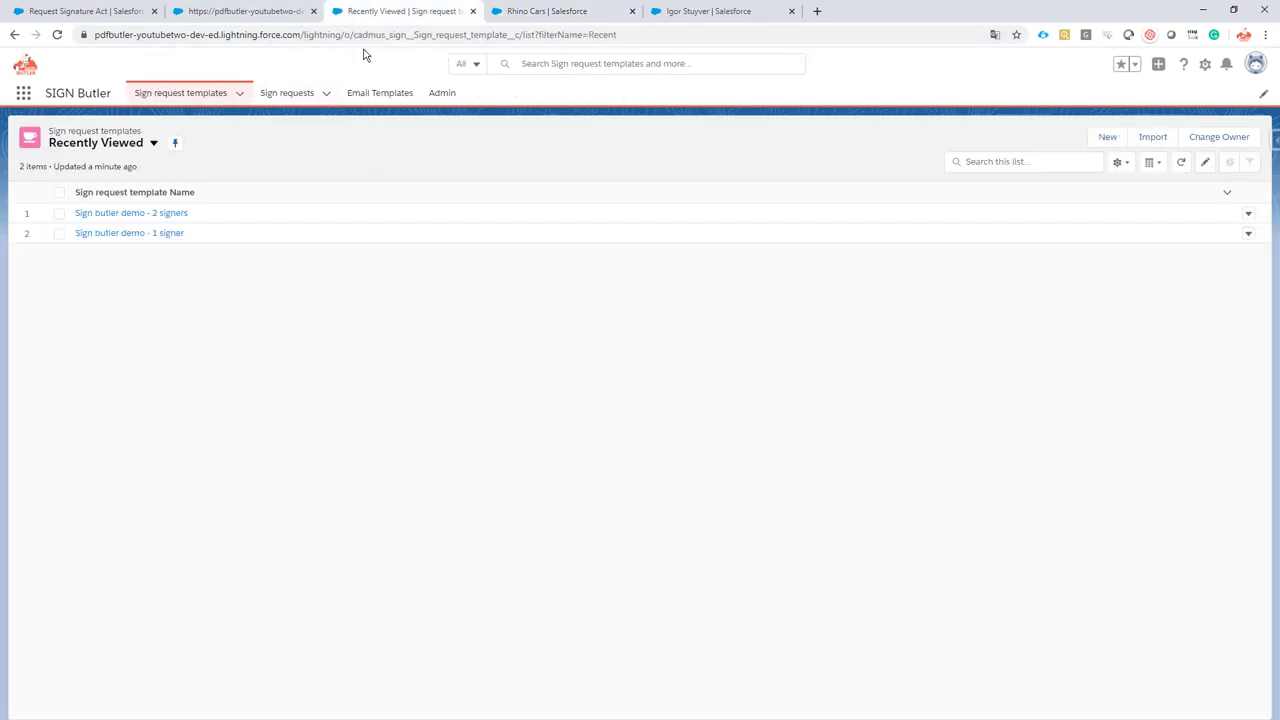
click(296, 94)
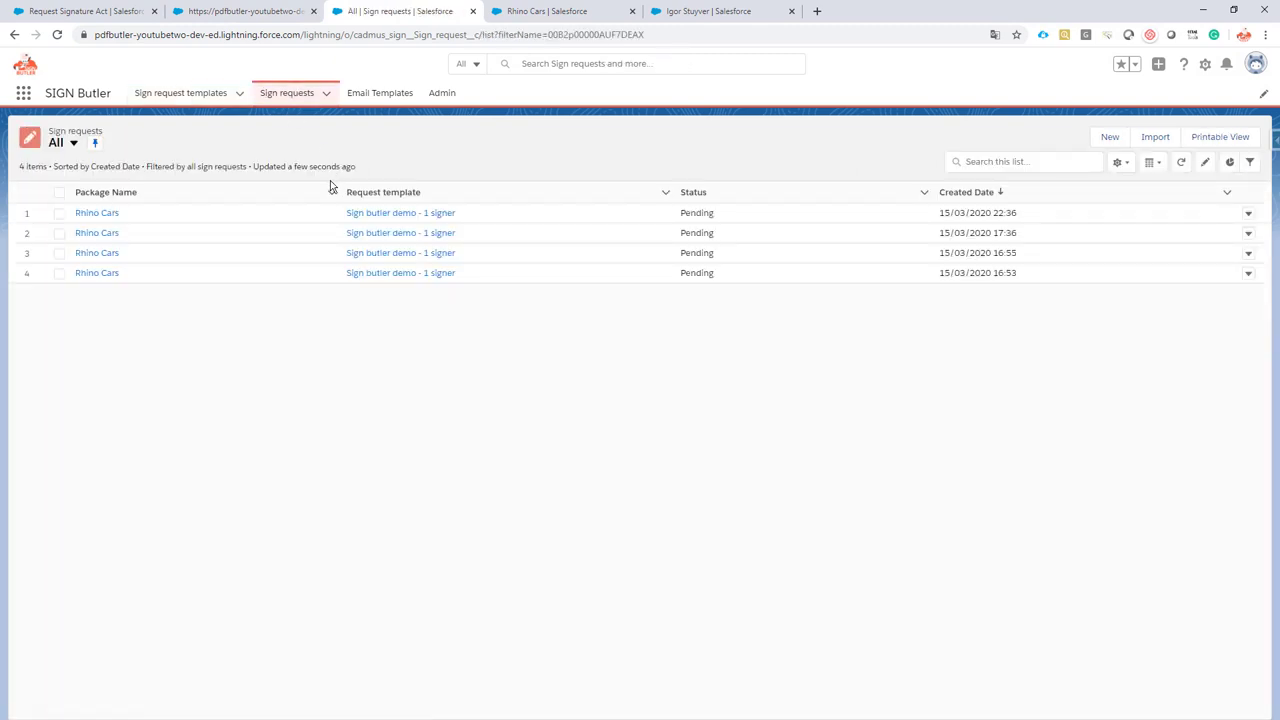
click(281, 98)
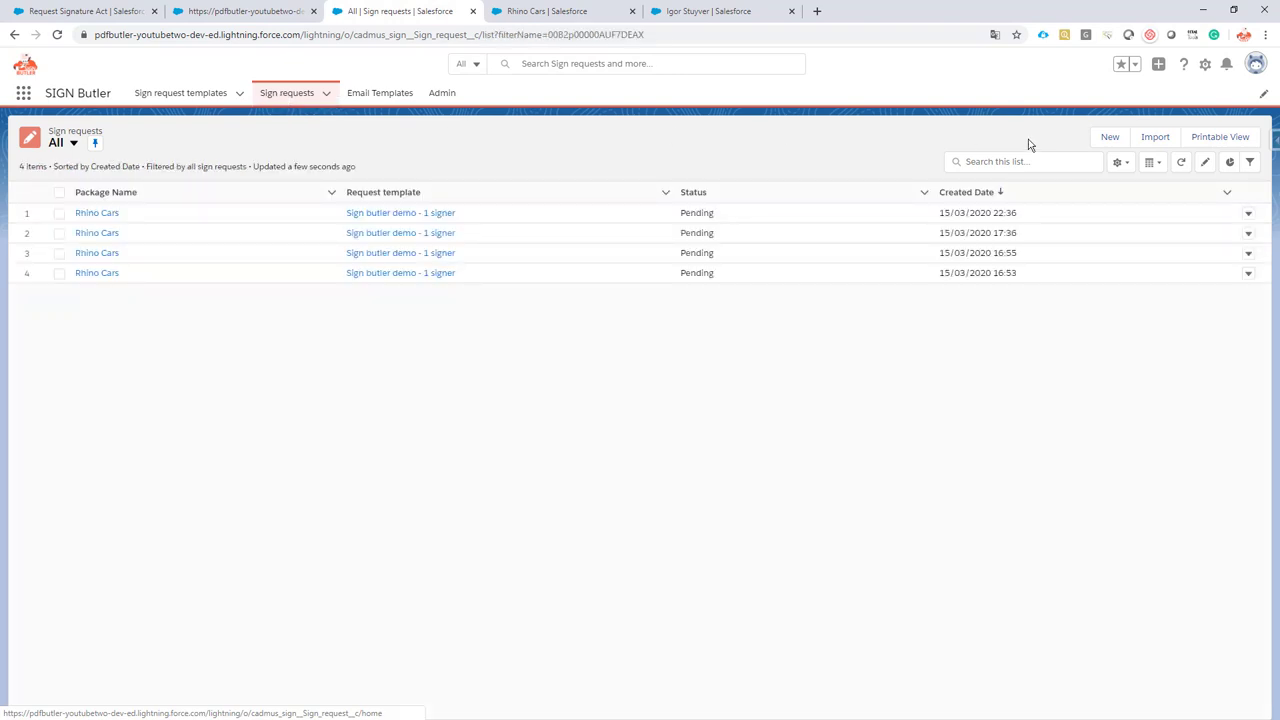
click(1182, 162)
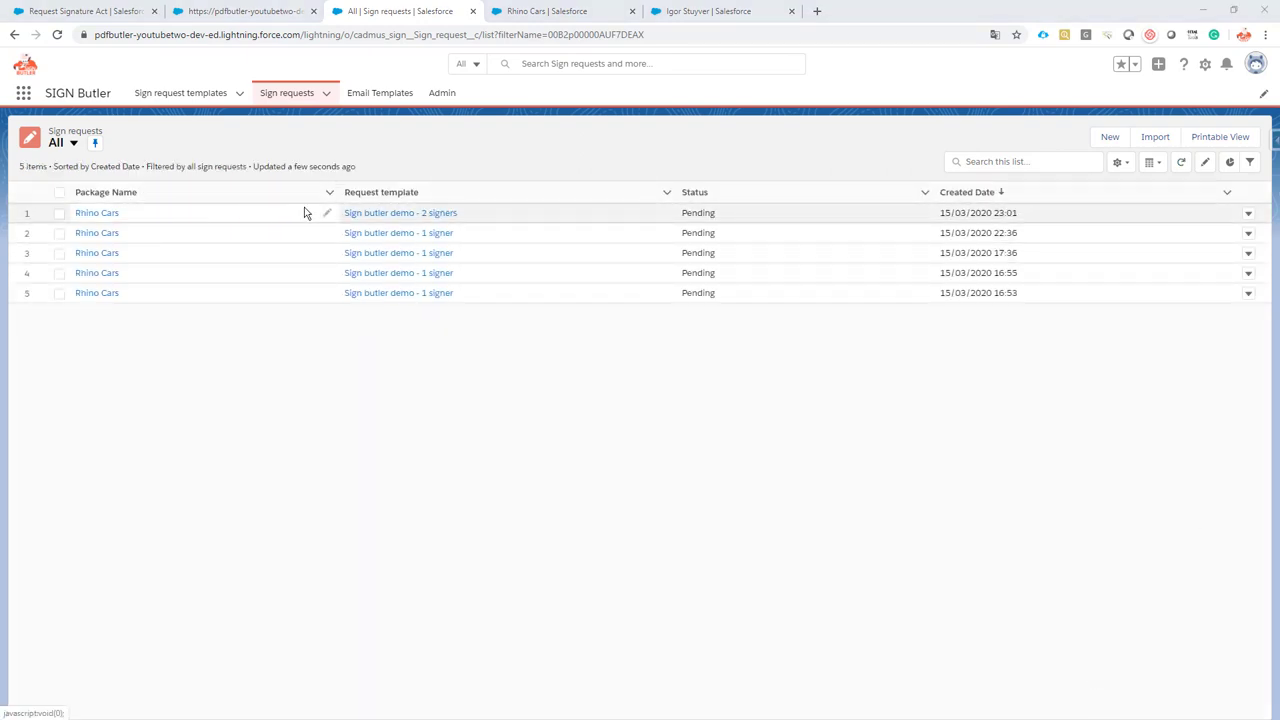
click(100, 213)
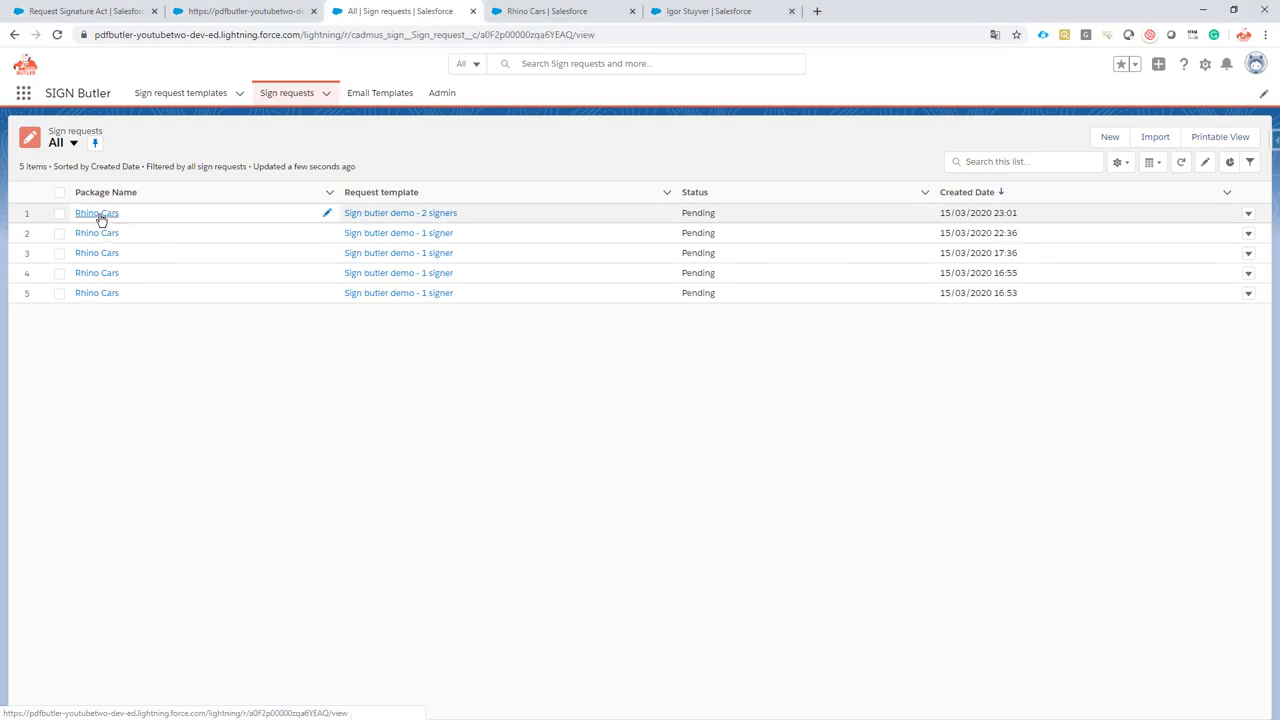
scroll(332, 312, down, 2)
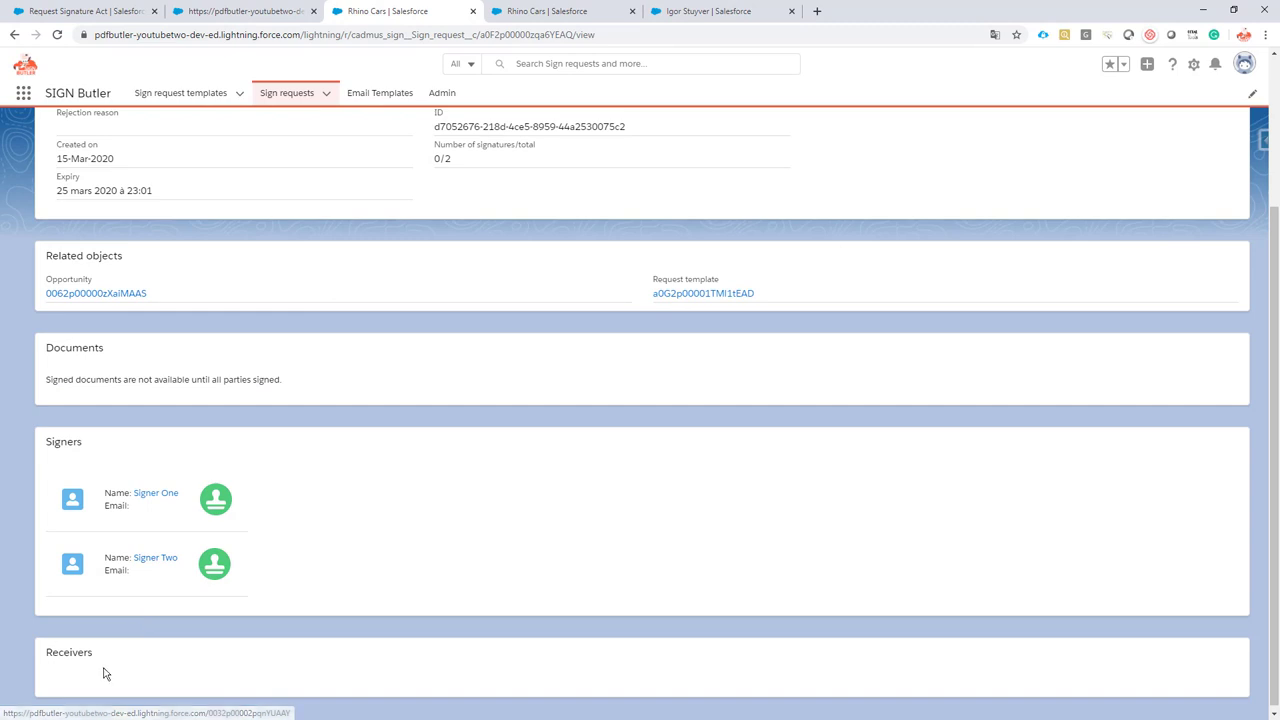
scroll(369, 359, up, 2)
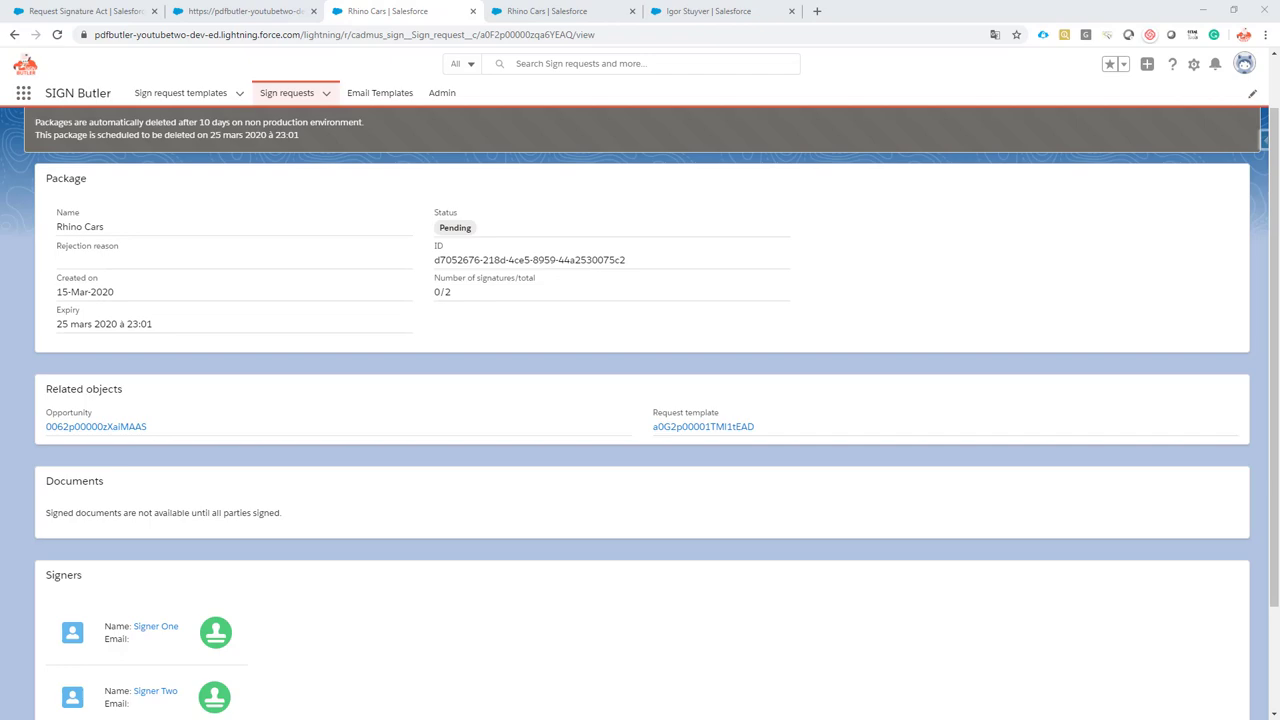
Switch to the signing invitation in Outlook, open the Rhino Cars document for signing and review its signature fields.
key(alt+Tab)
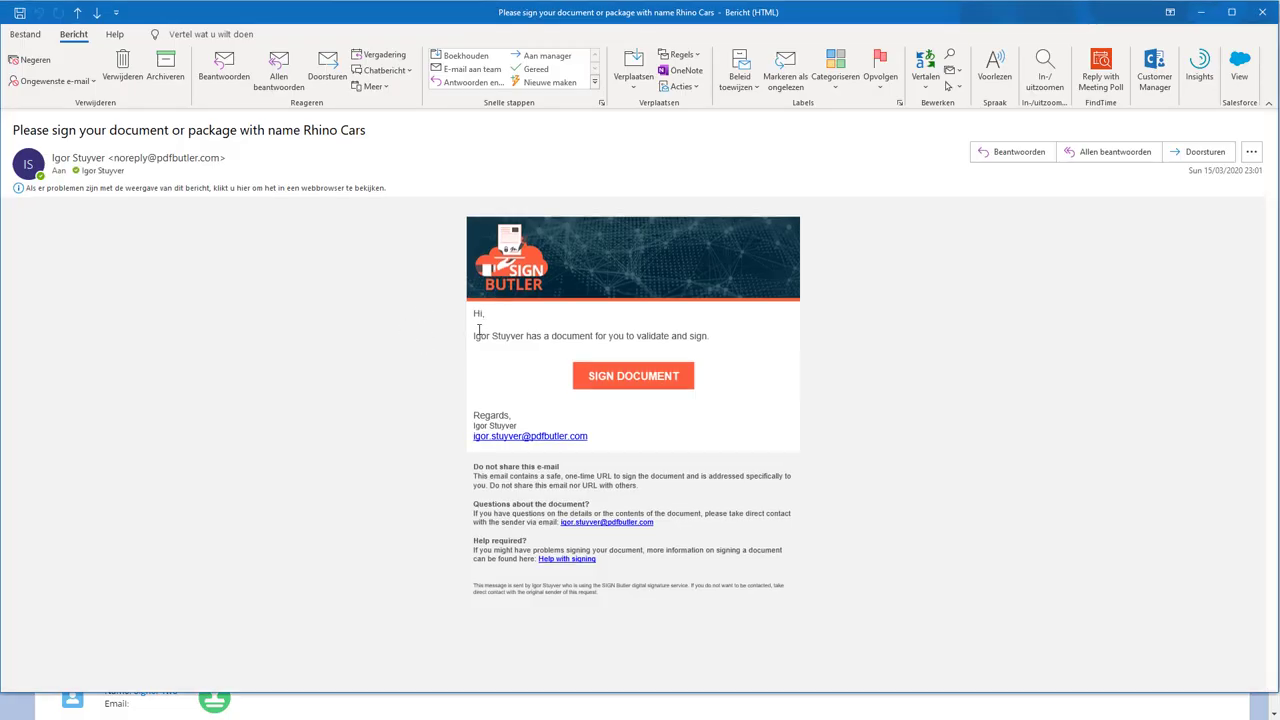
click(636, 376)
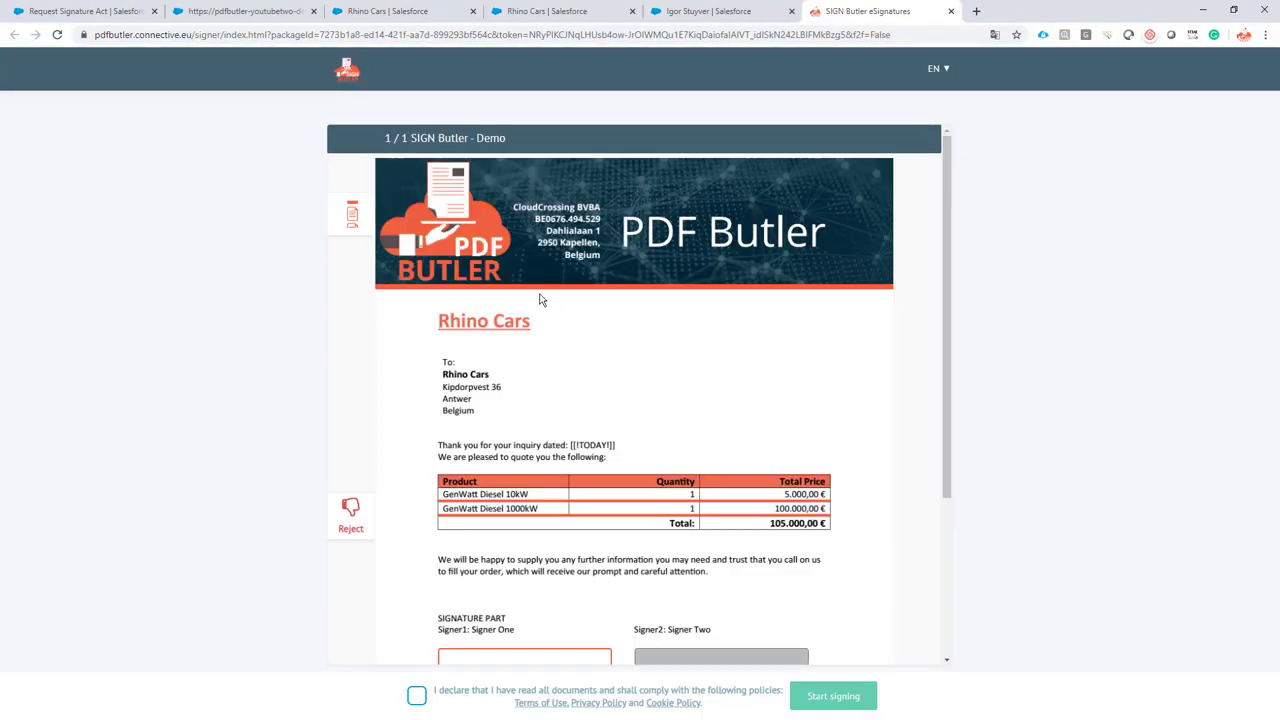
scroll(422, 291, down, 2)
scroll(422, 291, down, 1)
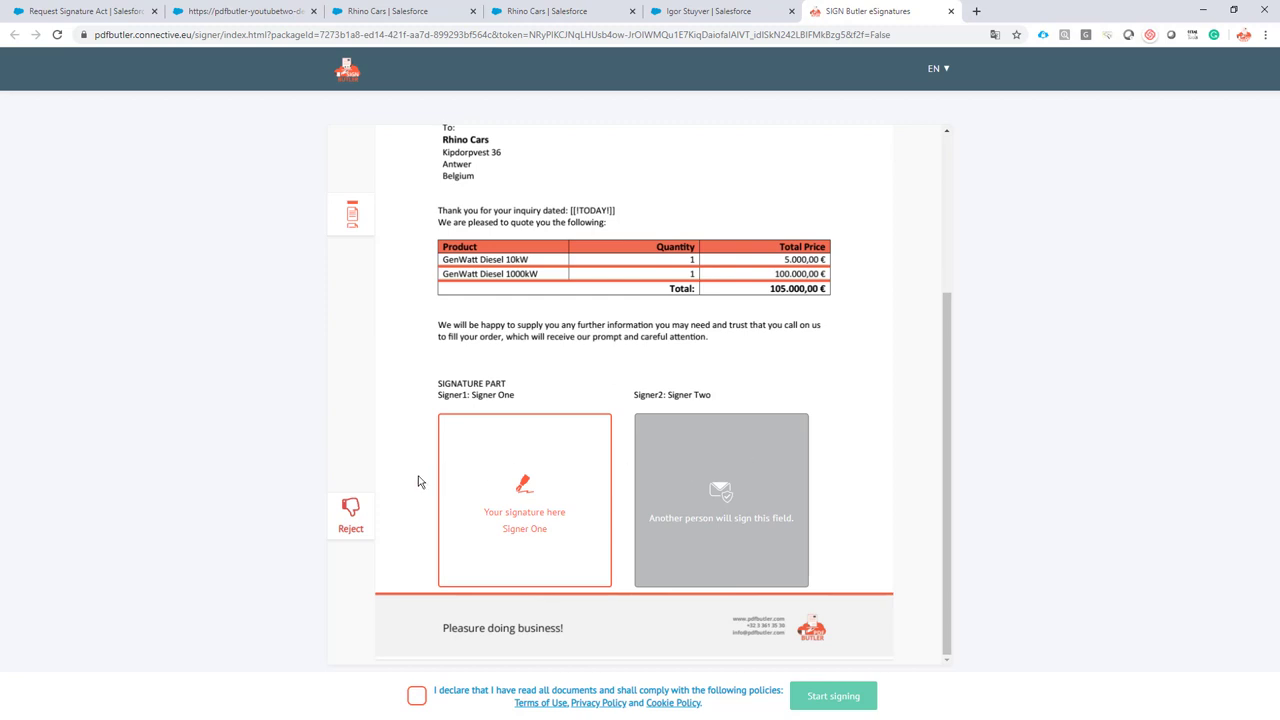
Reject the signing package with the reason "test reason - i want more motors".
click(350, 517)
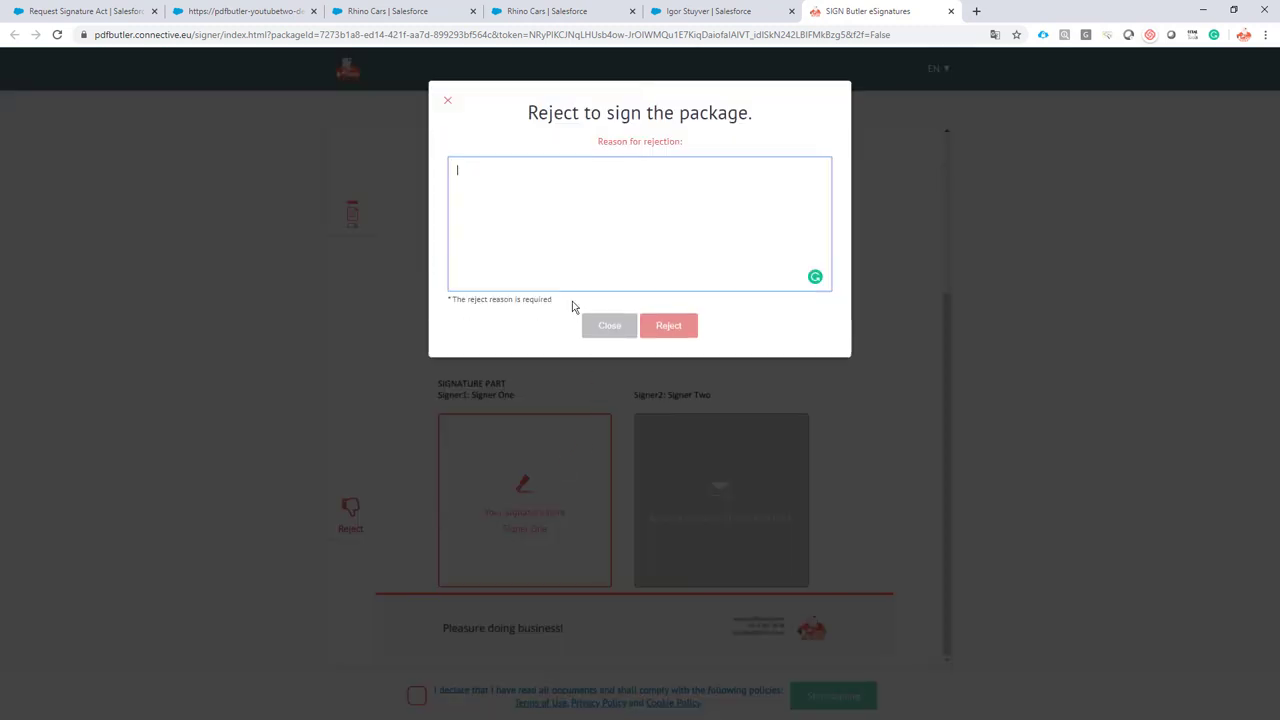
text(test )
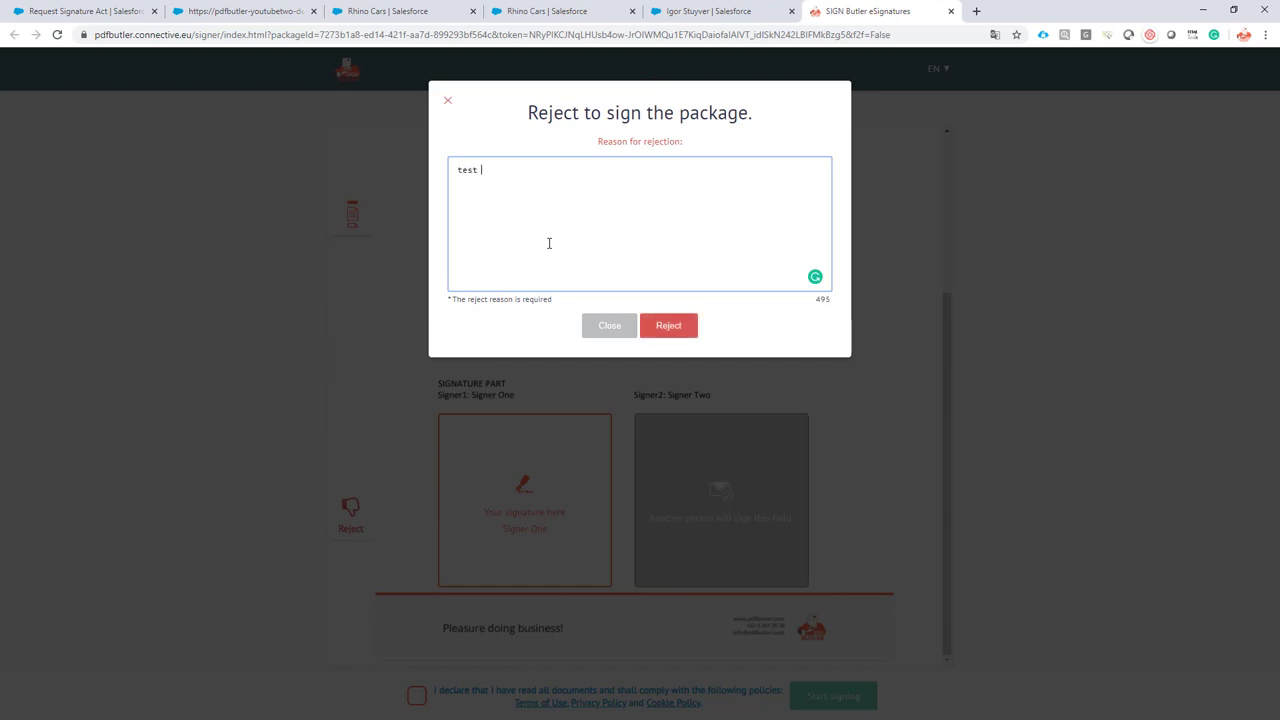
text(reason)
key(BackSpace)
text(- i want more motors)
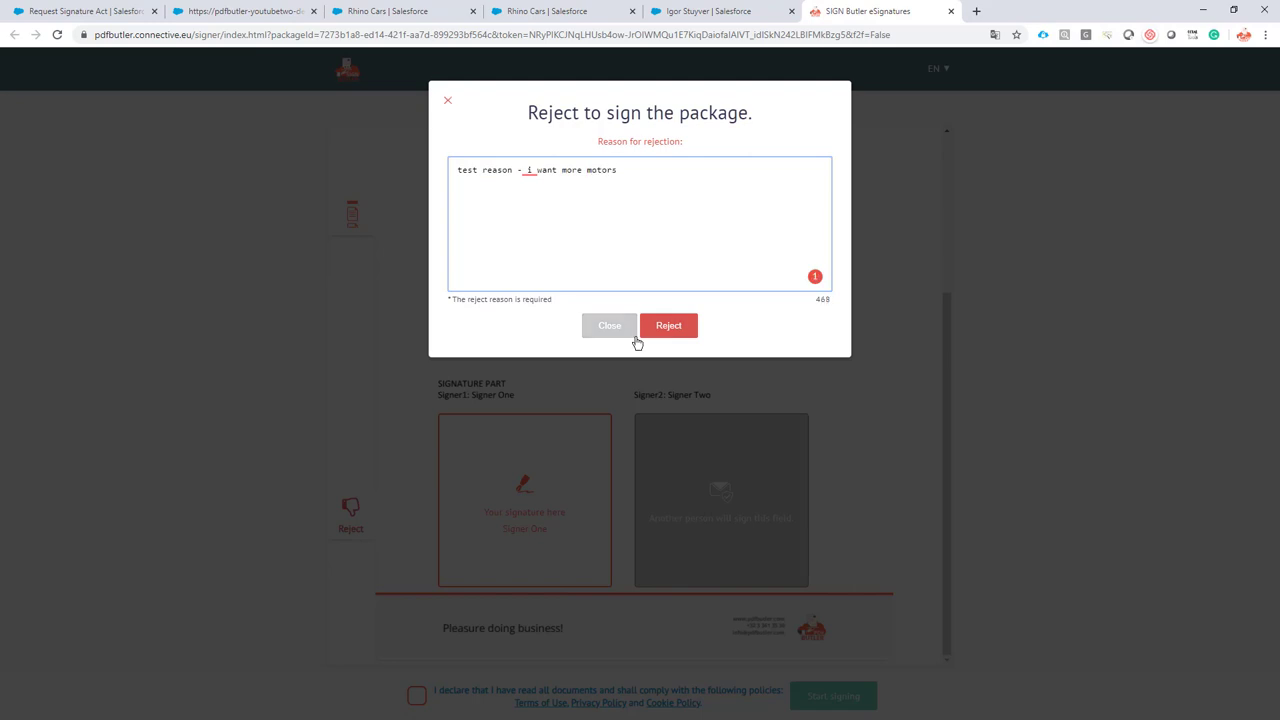
click(663, 331)
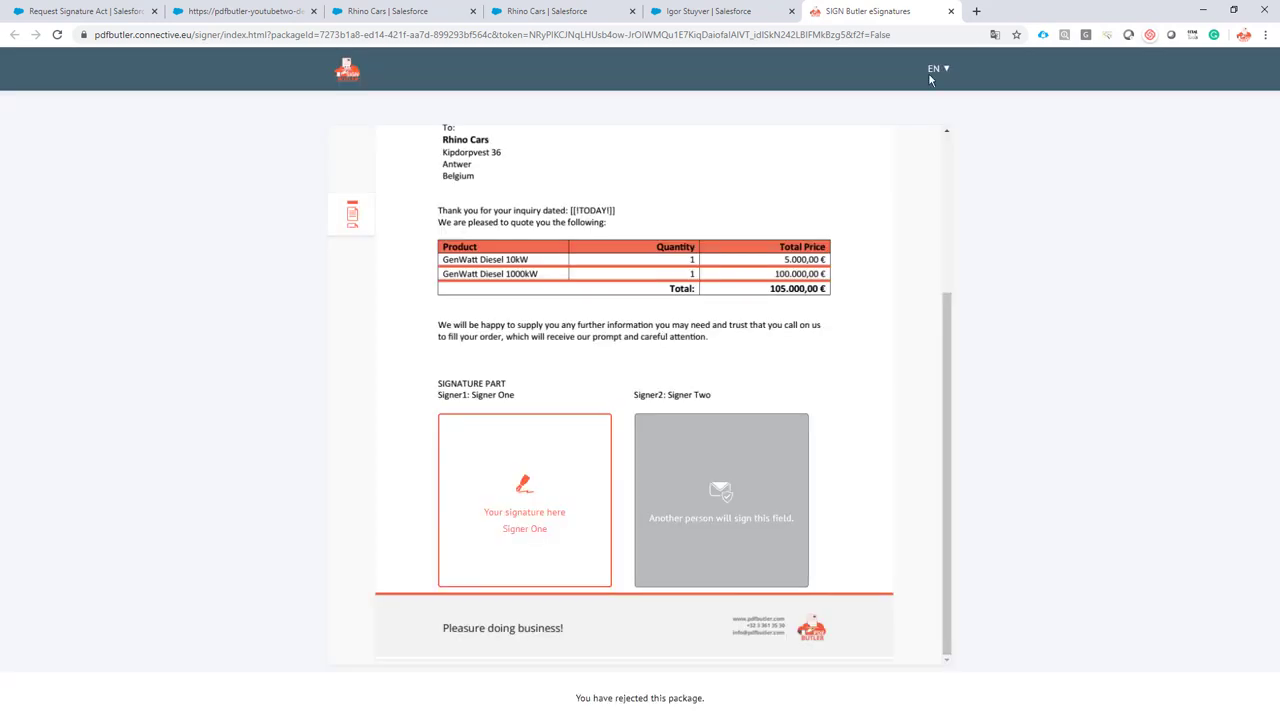
Reload the Rhino Cars sign request in Salesforce and check its rejection reason.
click(405, 12)
click(57, 34)
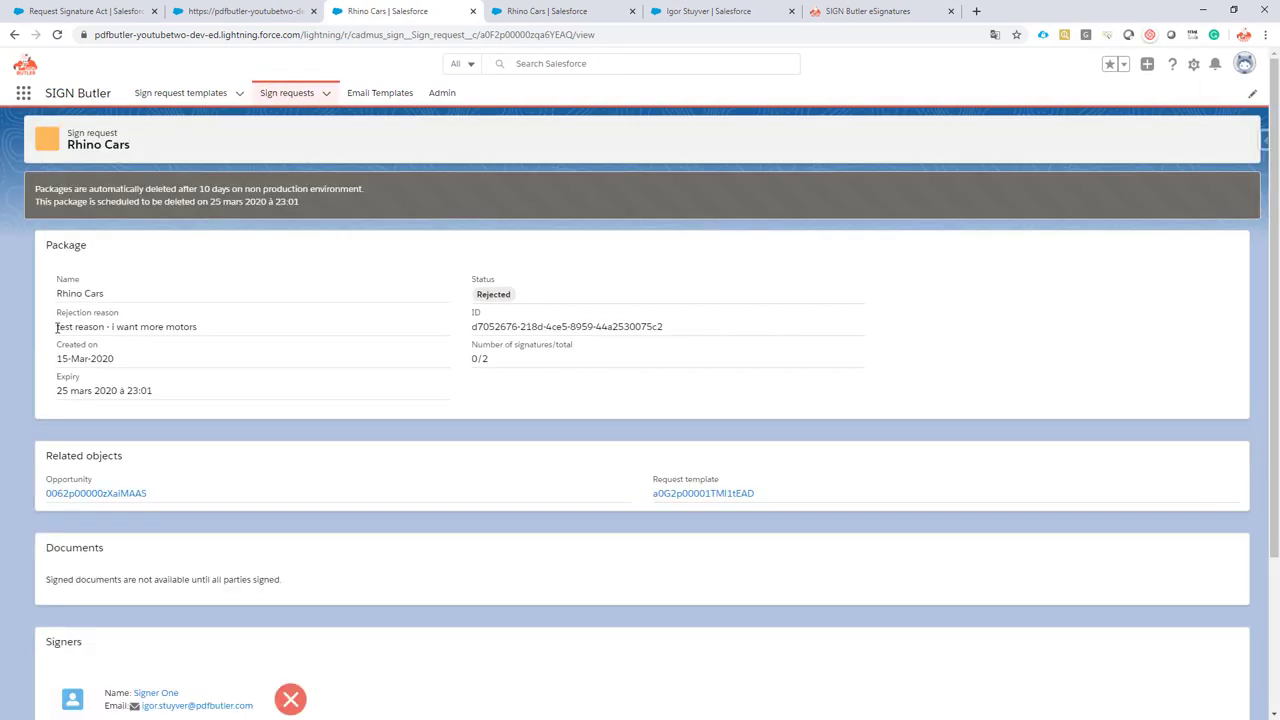
drag(56, 326, 198, 326)
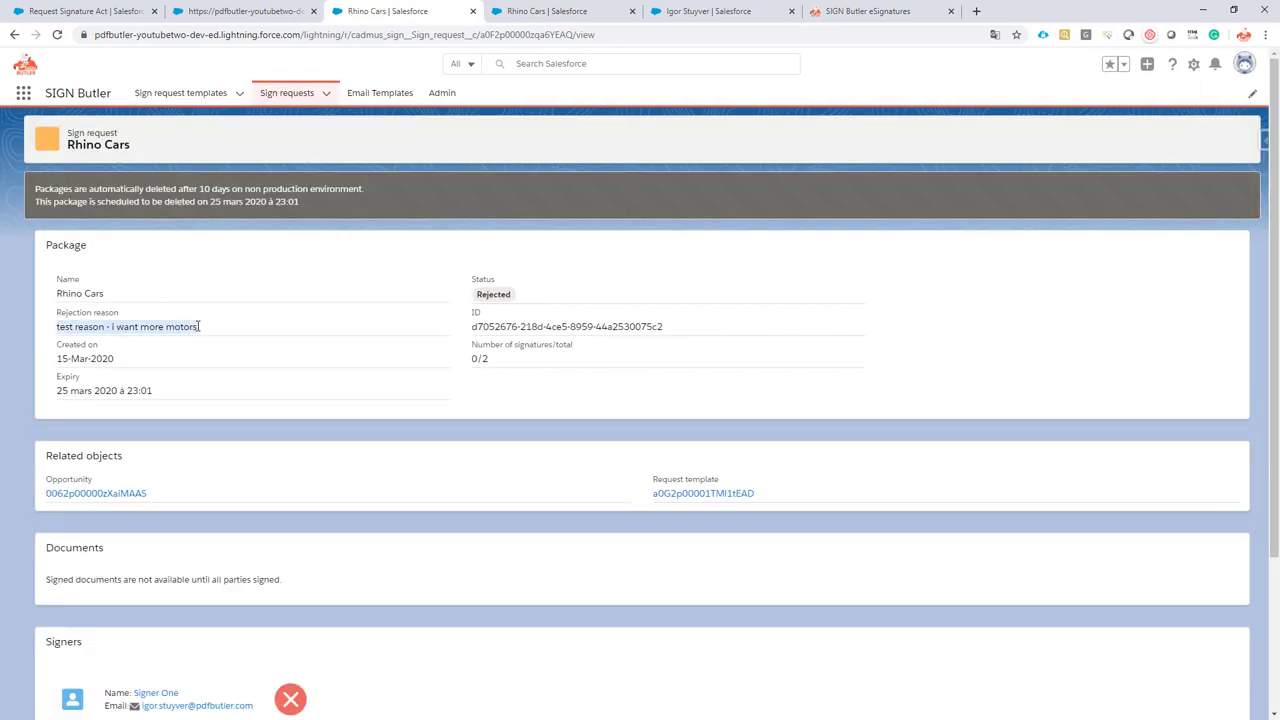
Check the Rhino Cars package's status and the signing state of each signer.
click(490, 294)
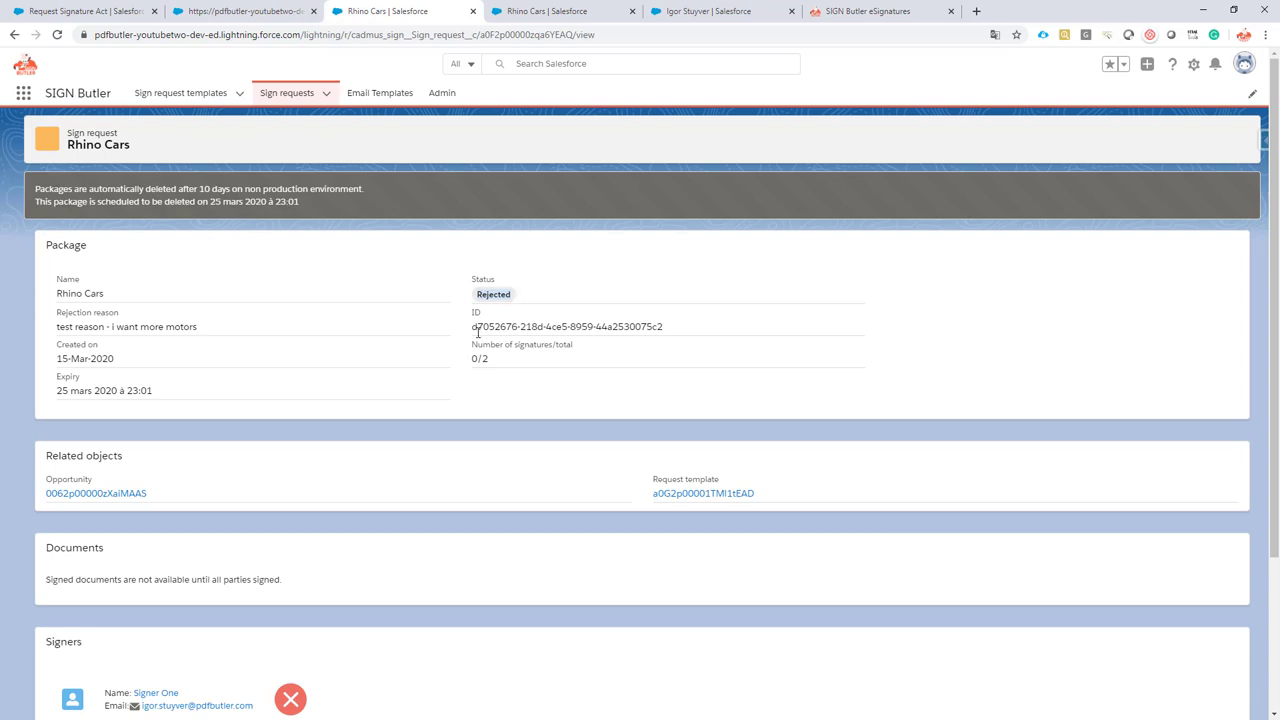
scroll(268, 538, down, 2)
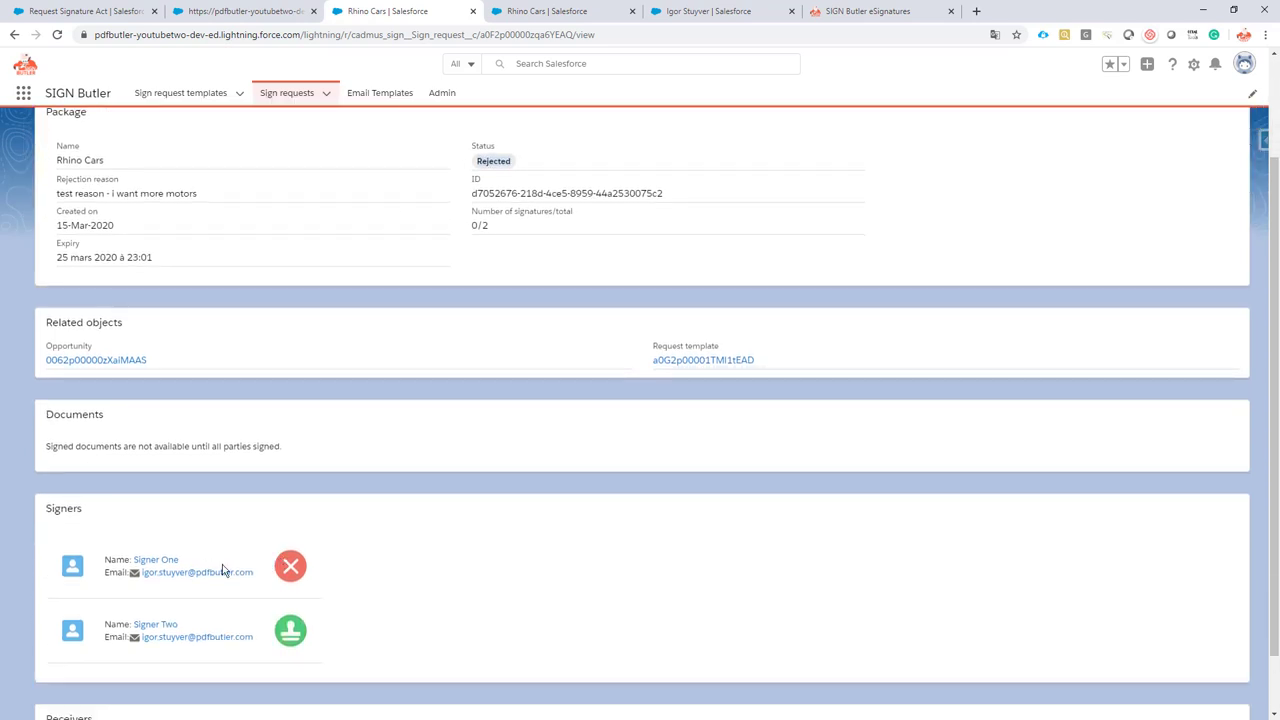
scroll(488, 450, up, 2)
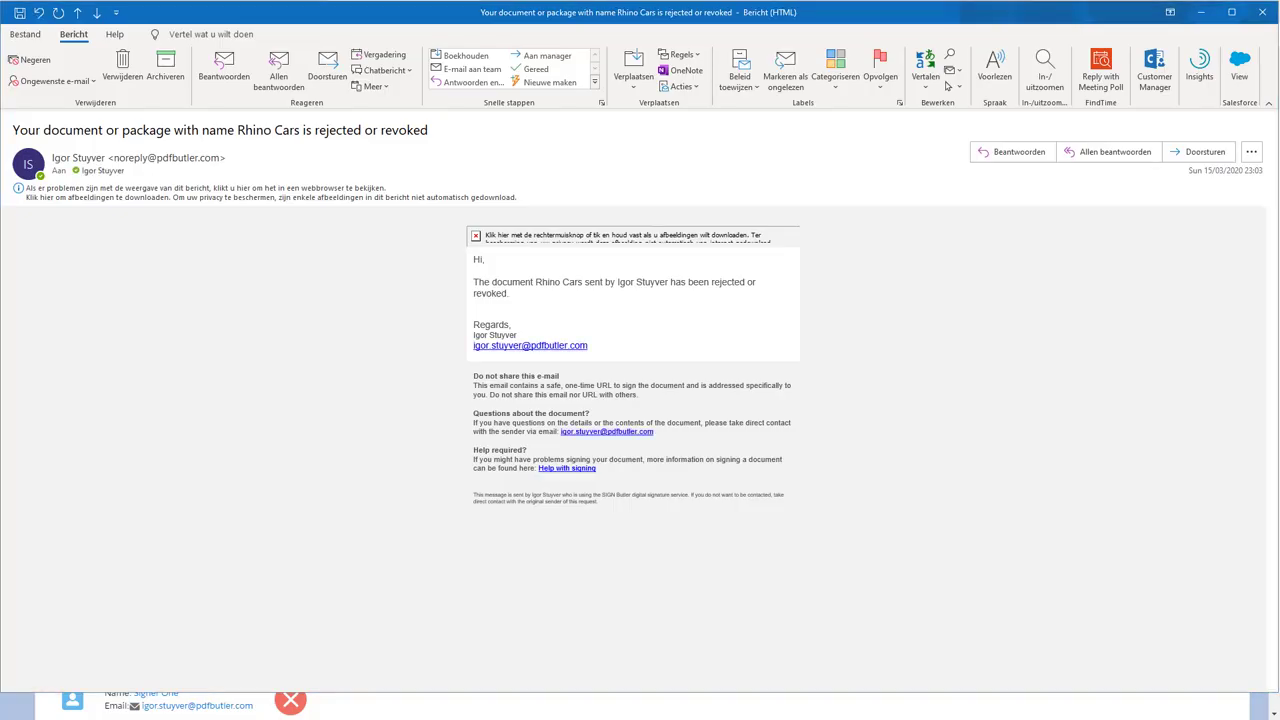
Download the images in the Rhino Cars rejection e-mail in Outlook, read its notification text, and return to the sign request in Salesforce.
click(142, 197)
click(240, 204)
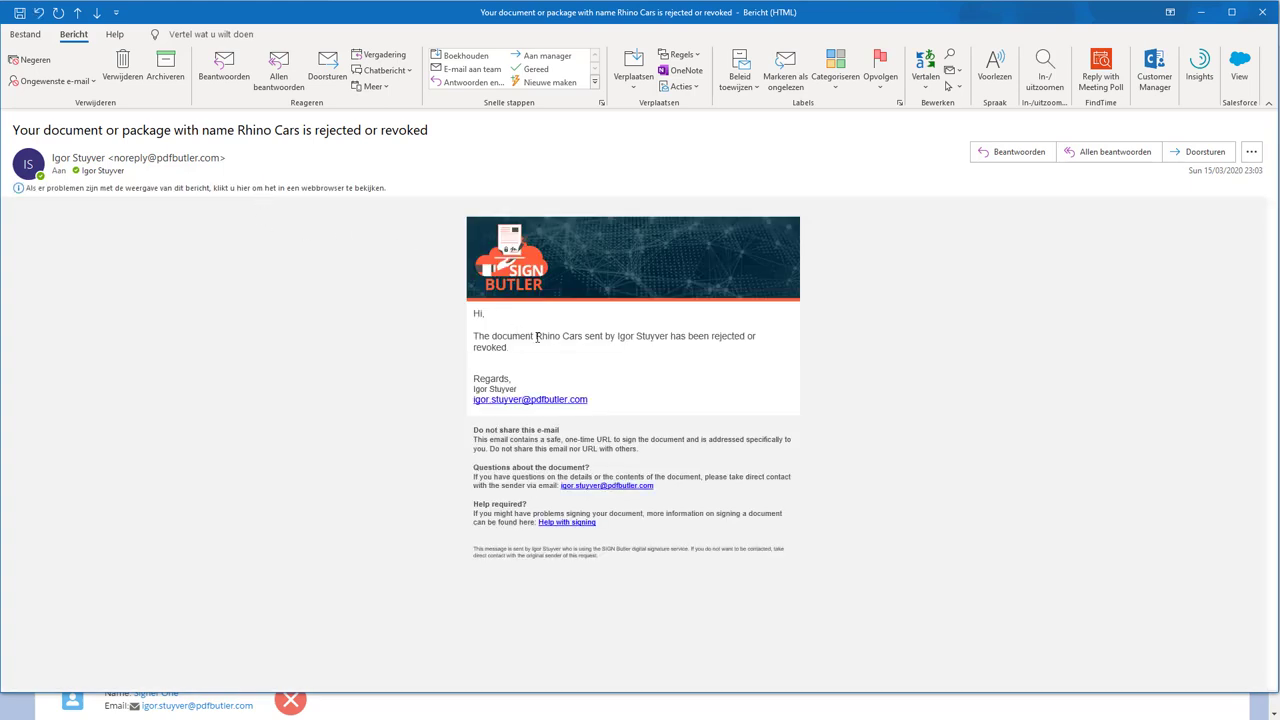
triple_click(474, 337)
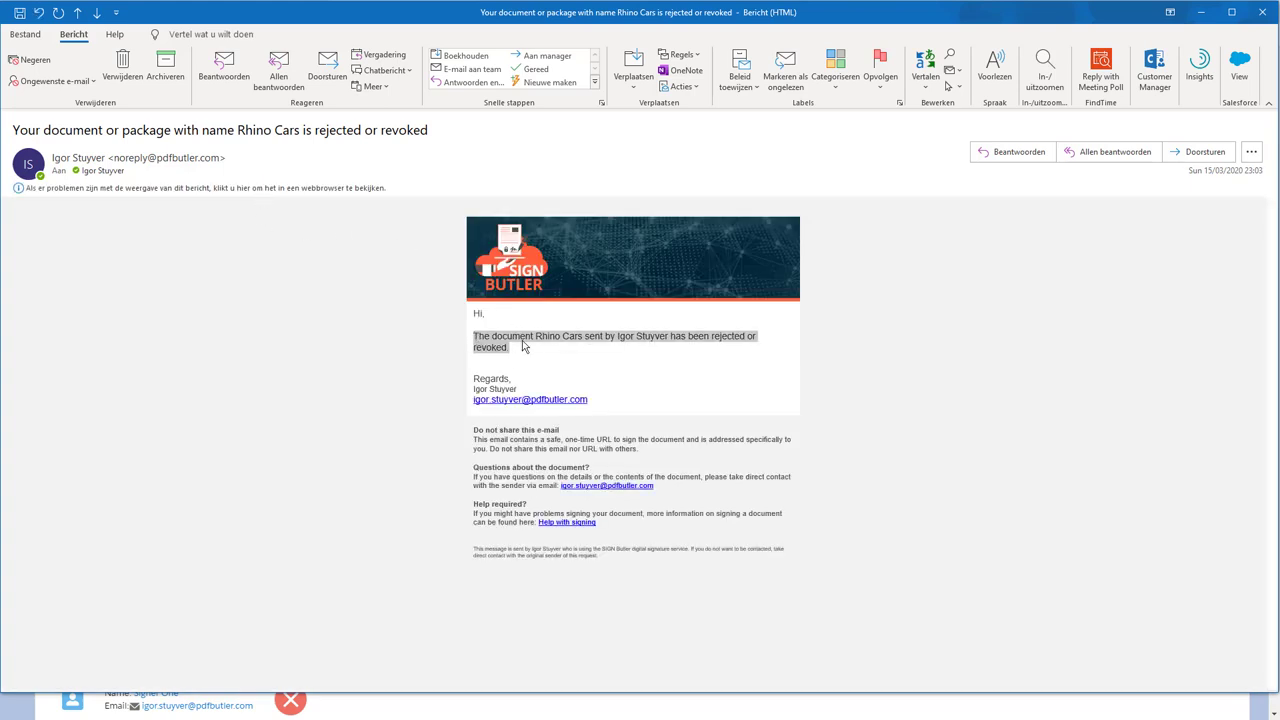
click(645, 339)
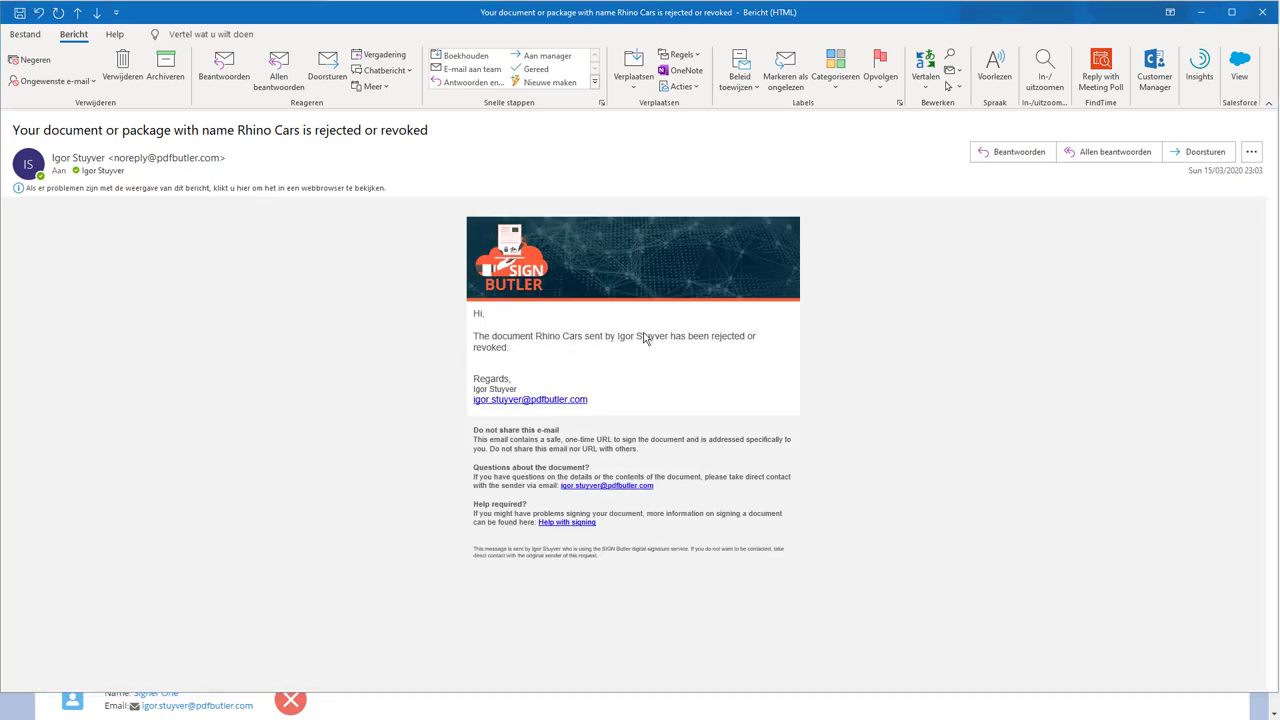
key(alt+Tab)
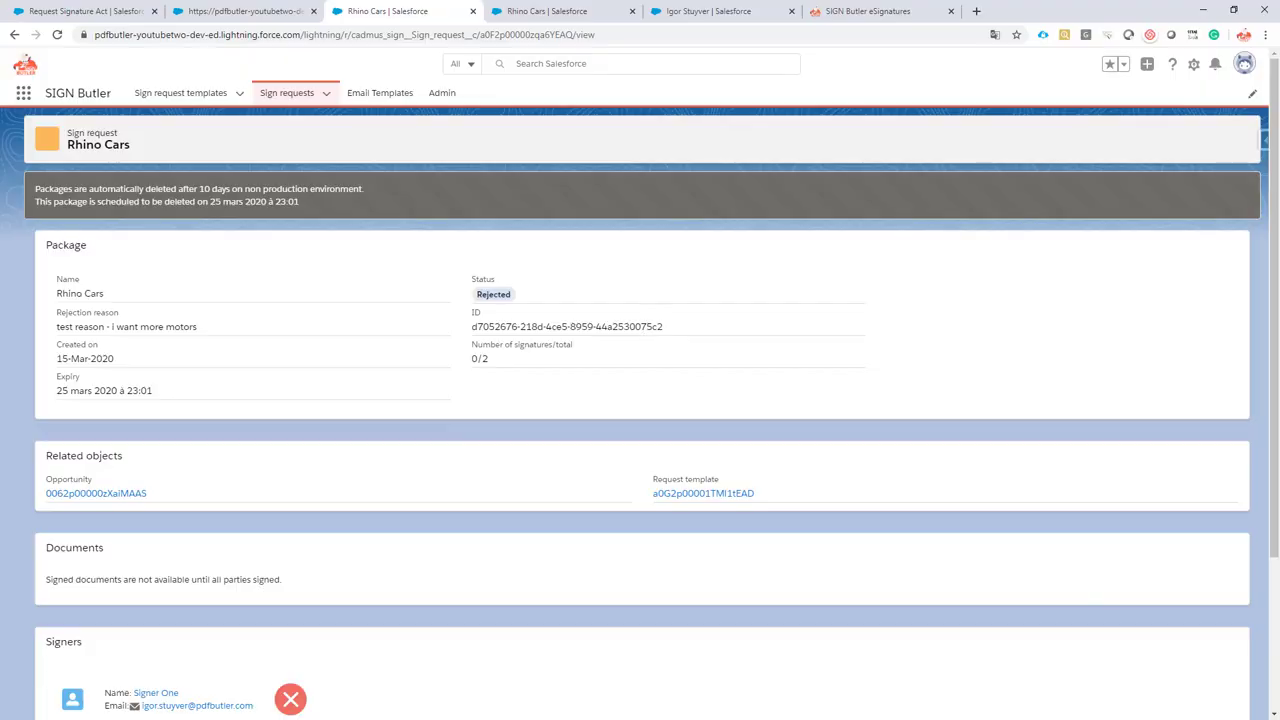